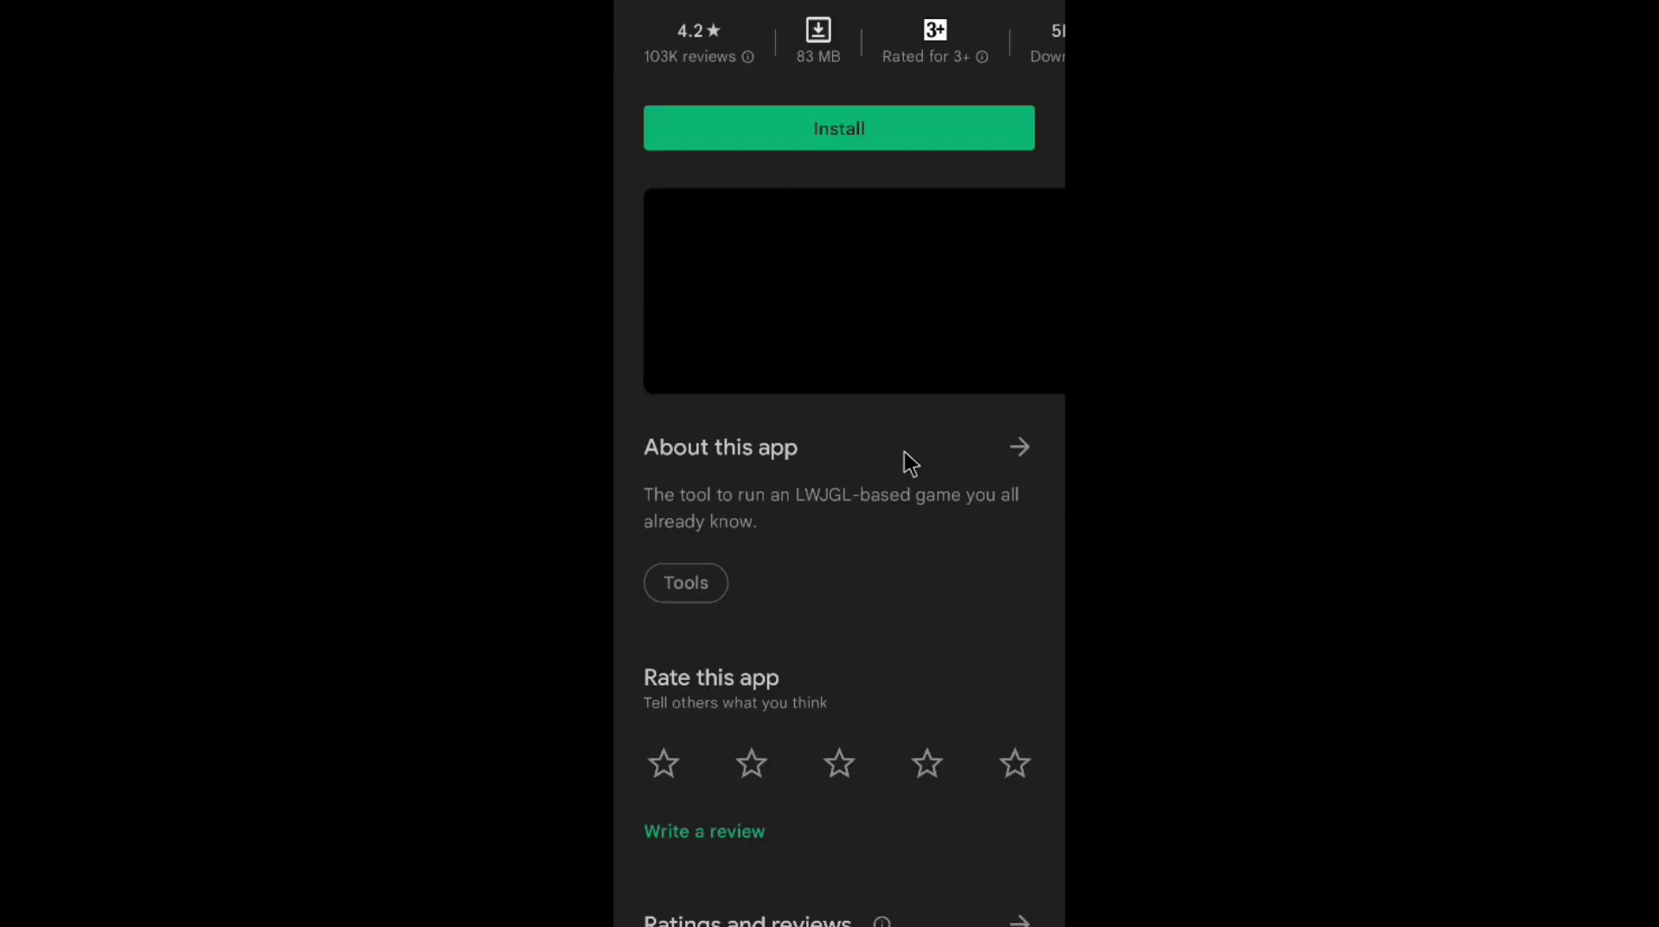
Review PojavLauncher's About this app details, version and requirements, then return to the home screen
scroll(951, 605, down, 10)
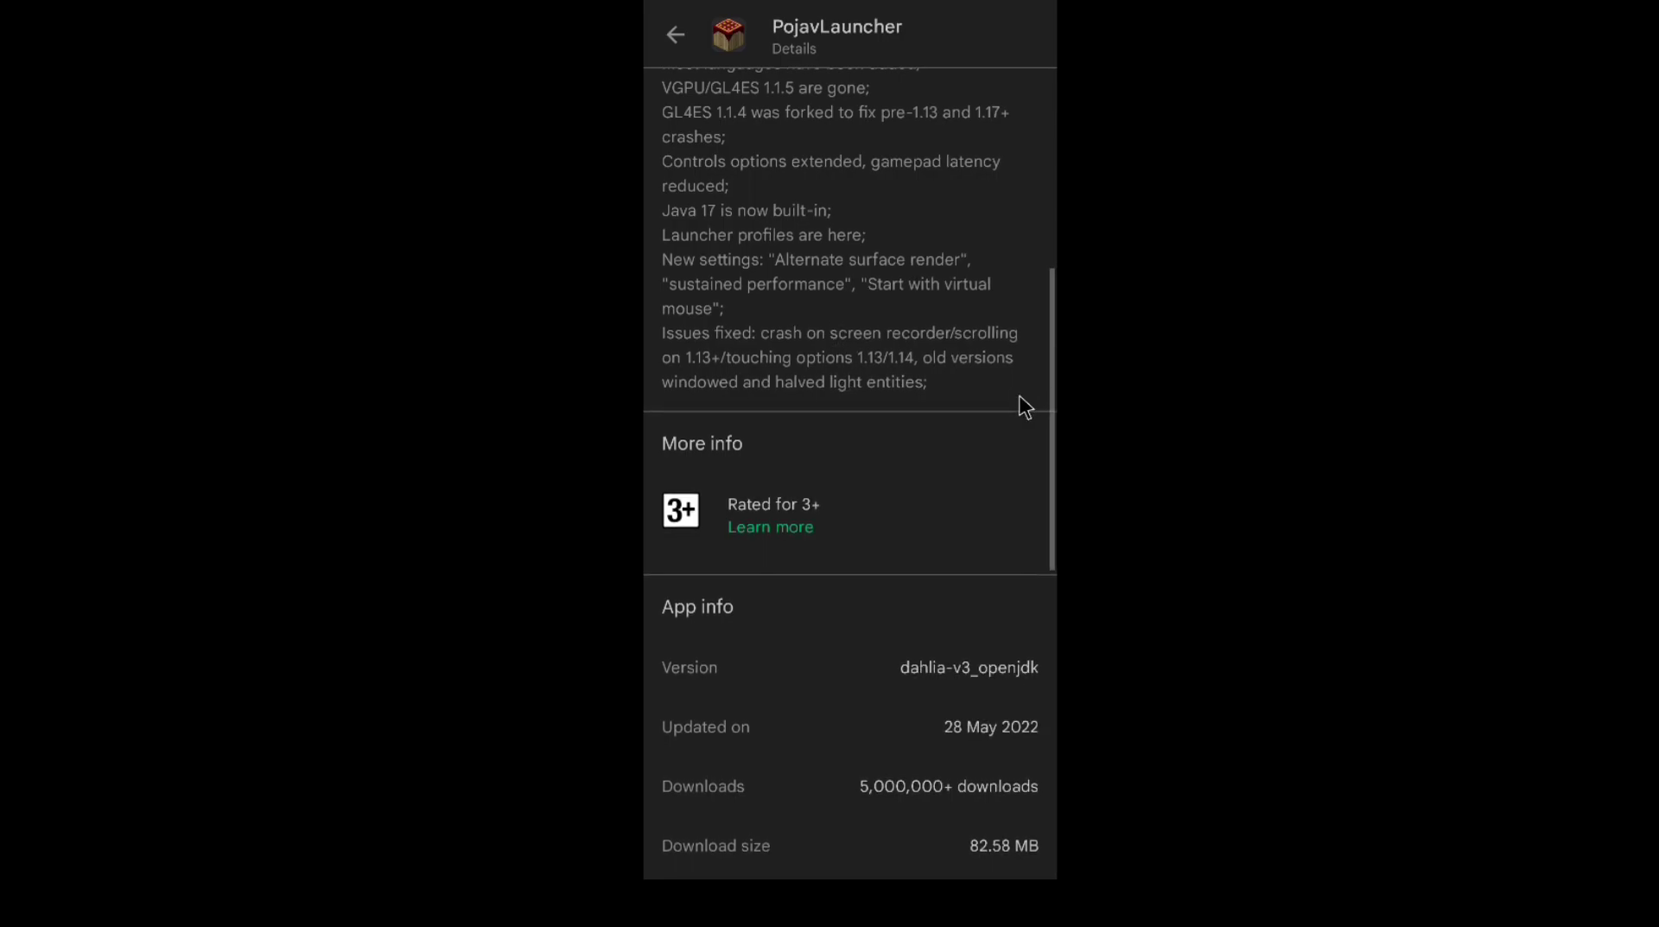
scroll(947, 414, up, 5)
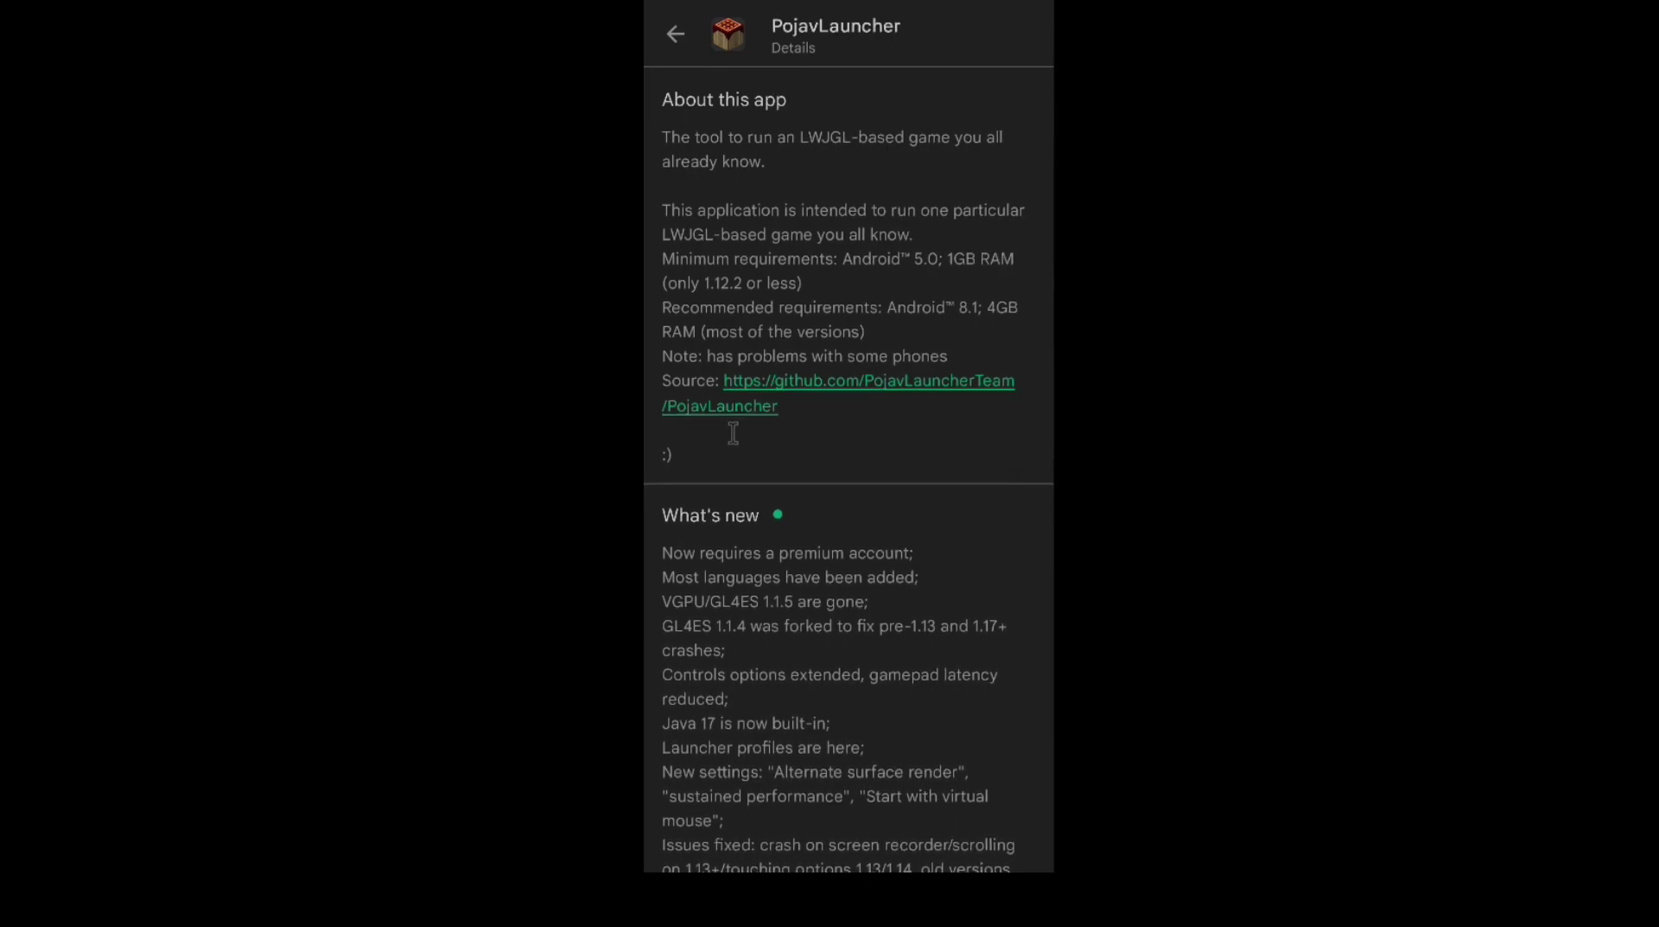
scroll(735, 436, up, 1)
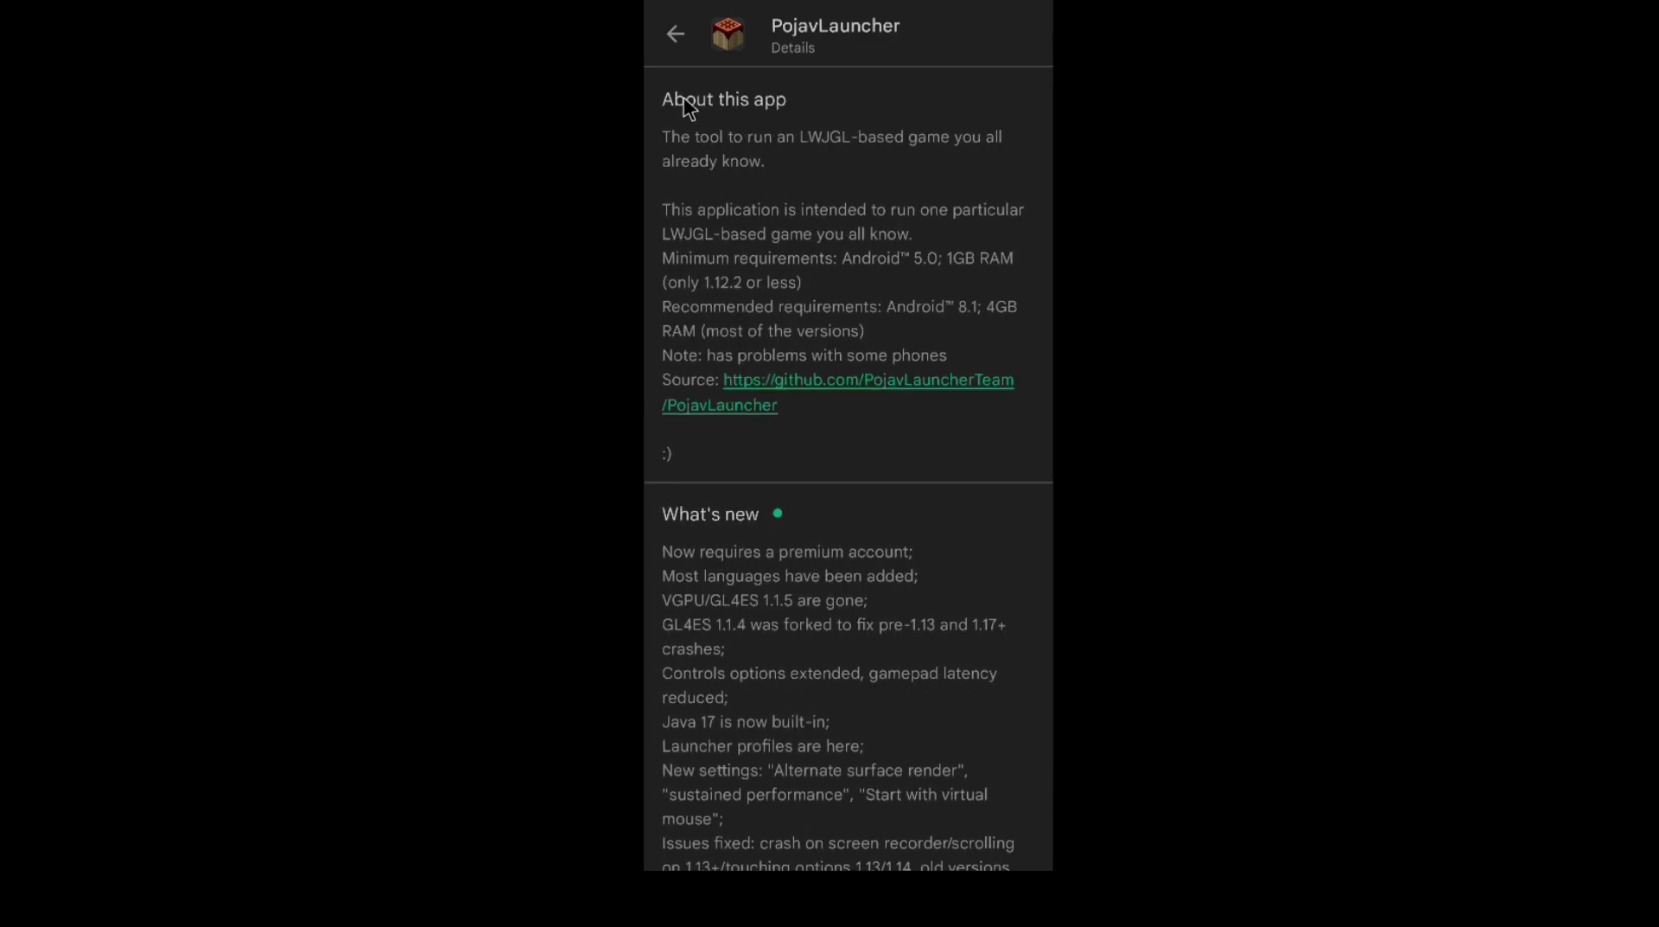
click(676, 35)
scroll(844, 335, up, 2)
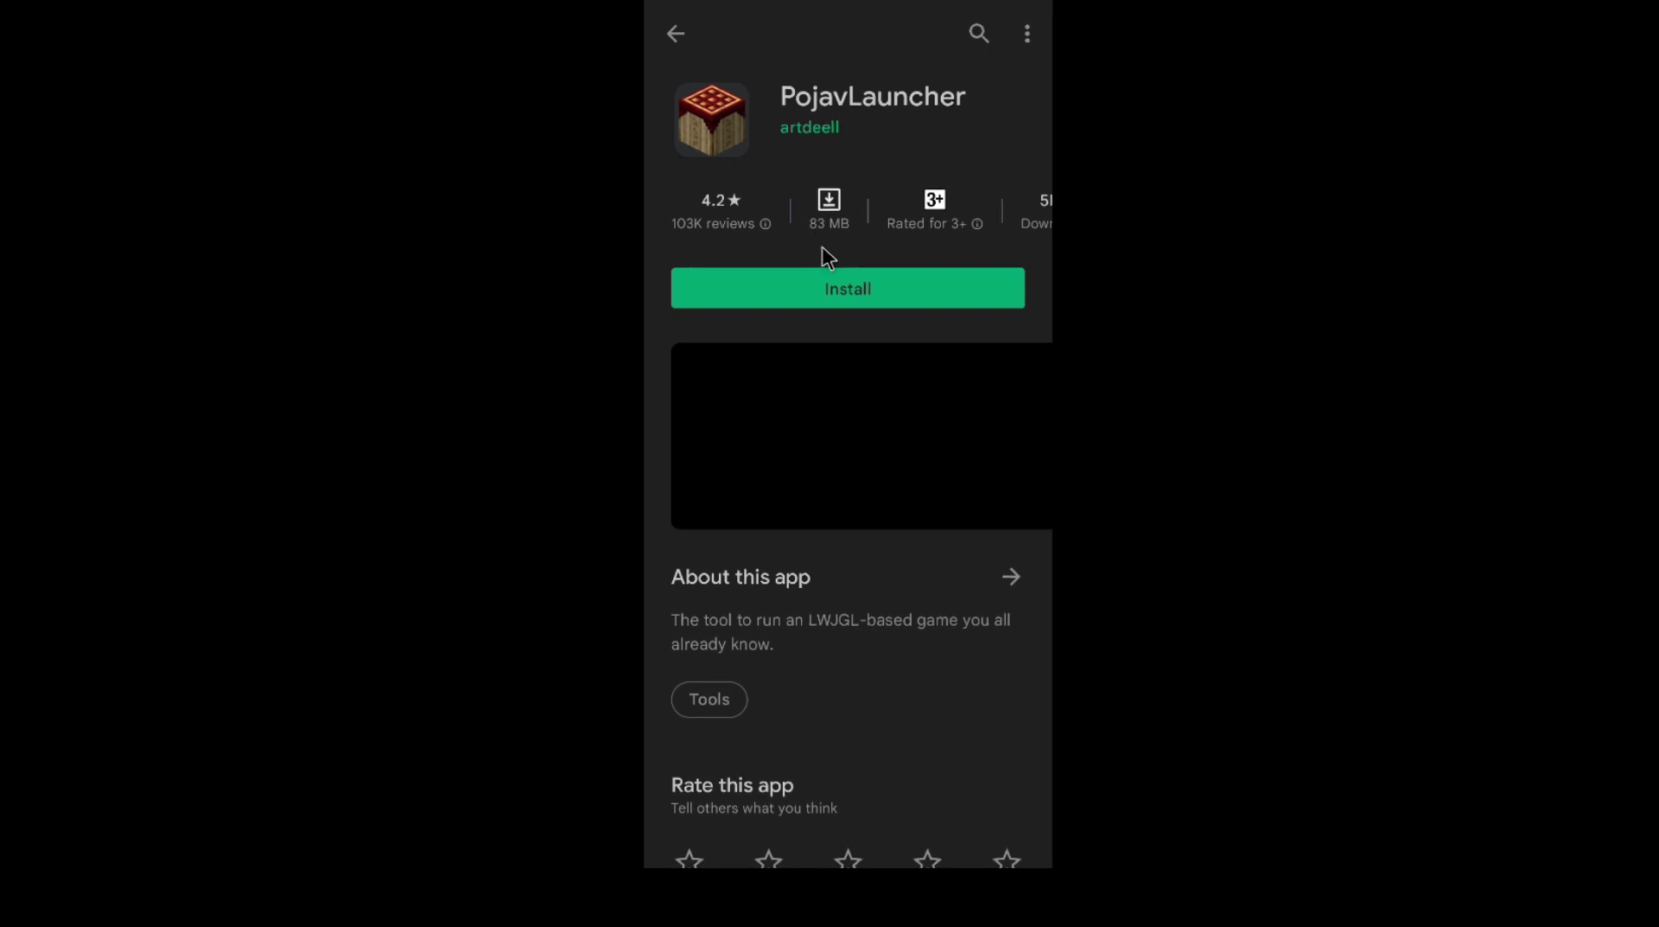
scroll(843, 350, down, 1)
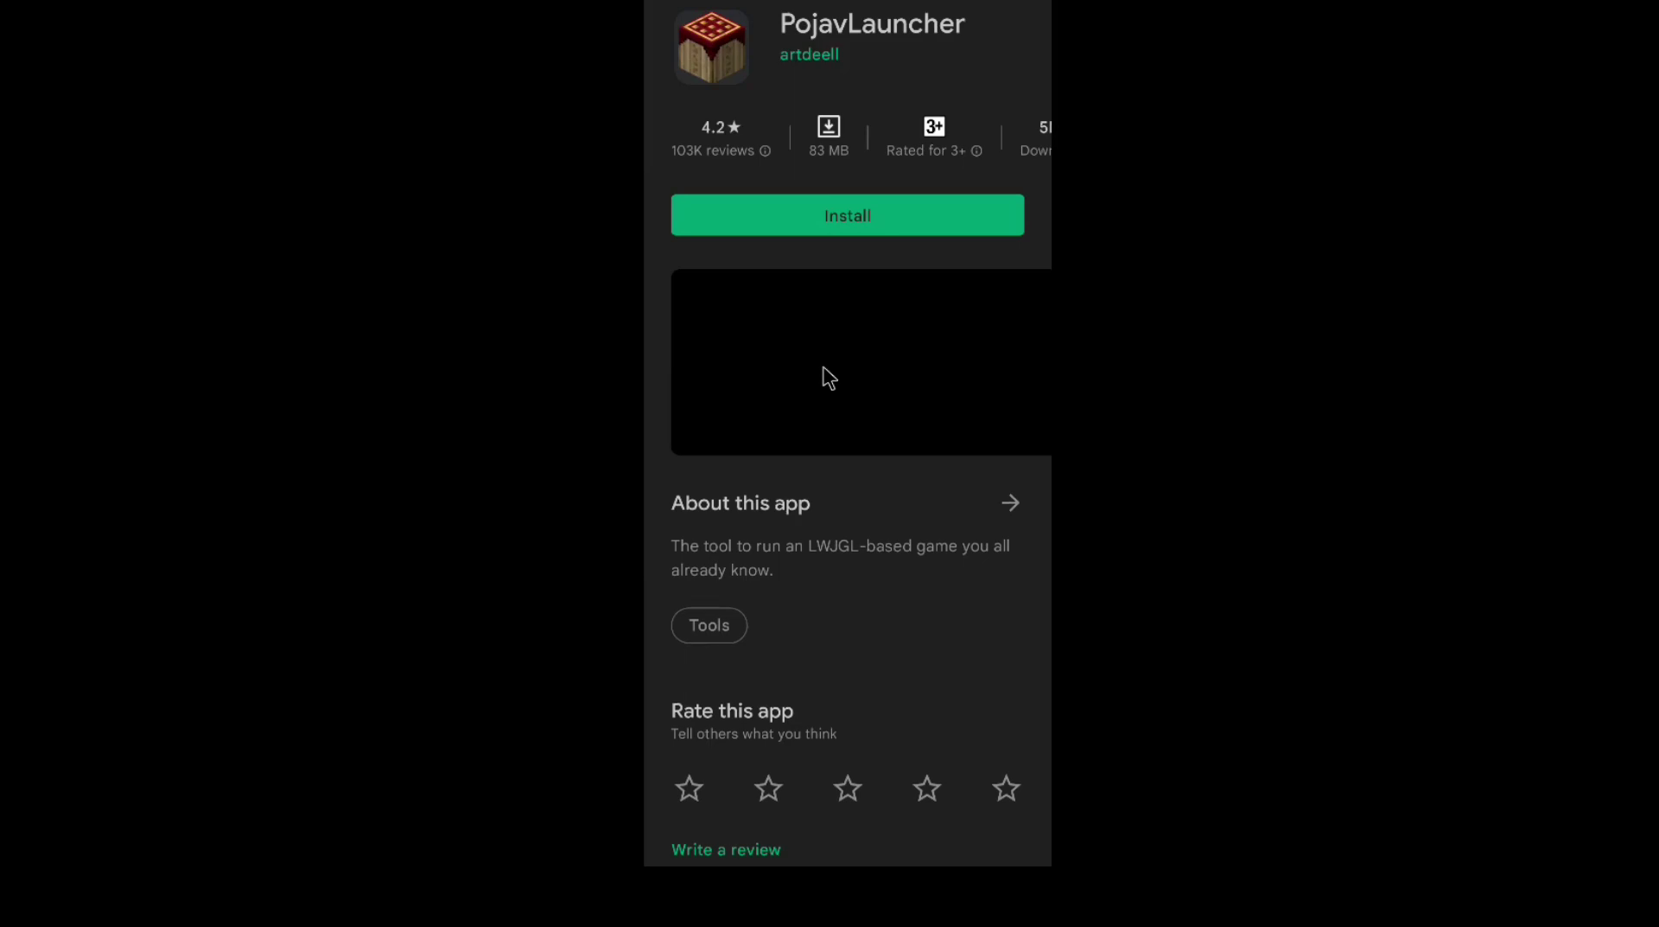
scroll(830, 378, up, 1)
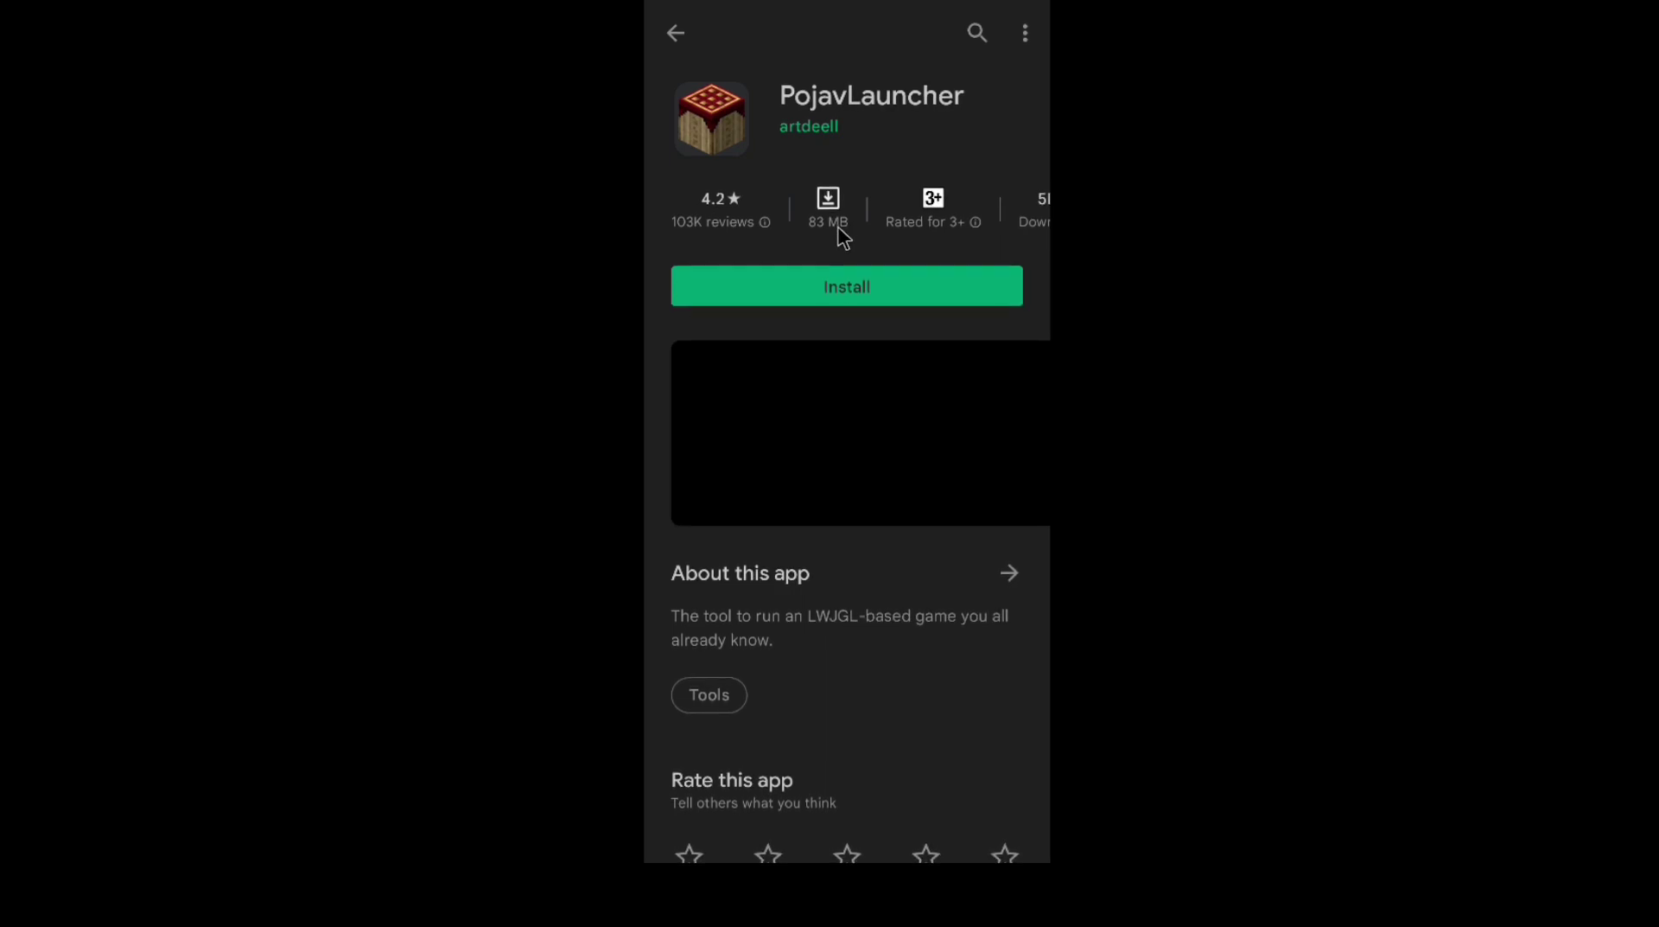
middle_click(876, 707)
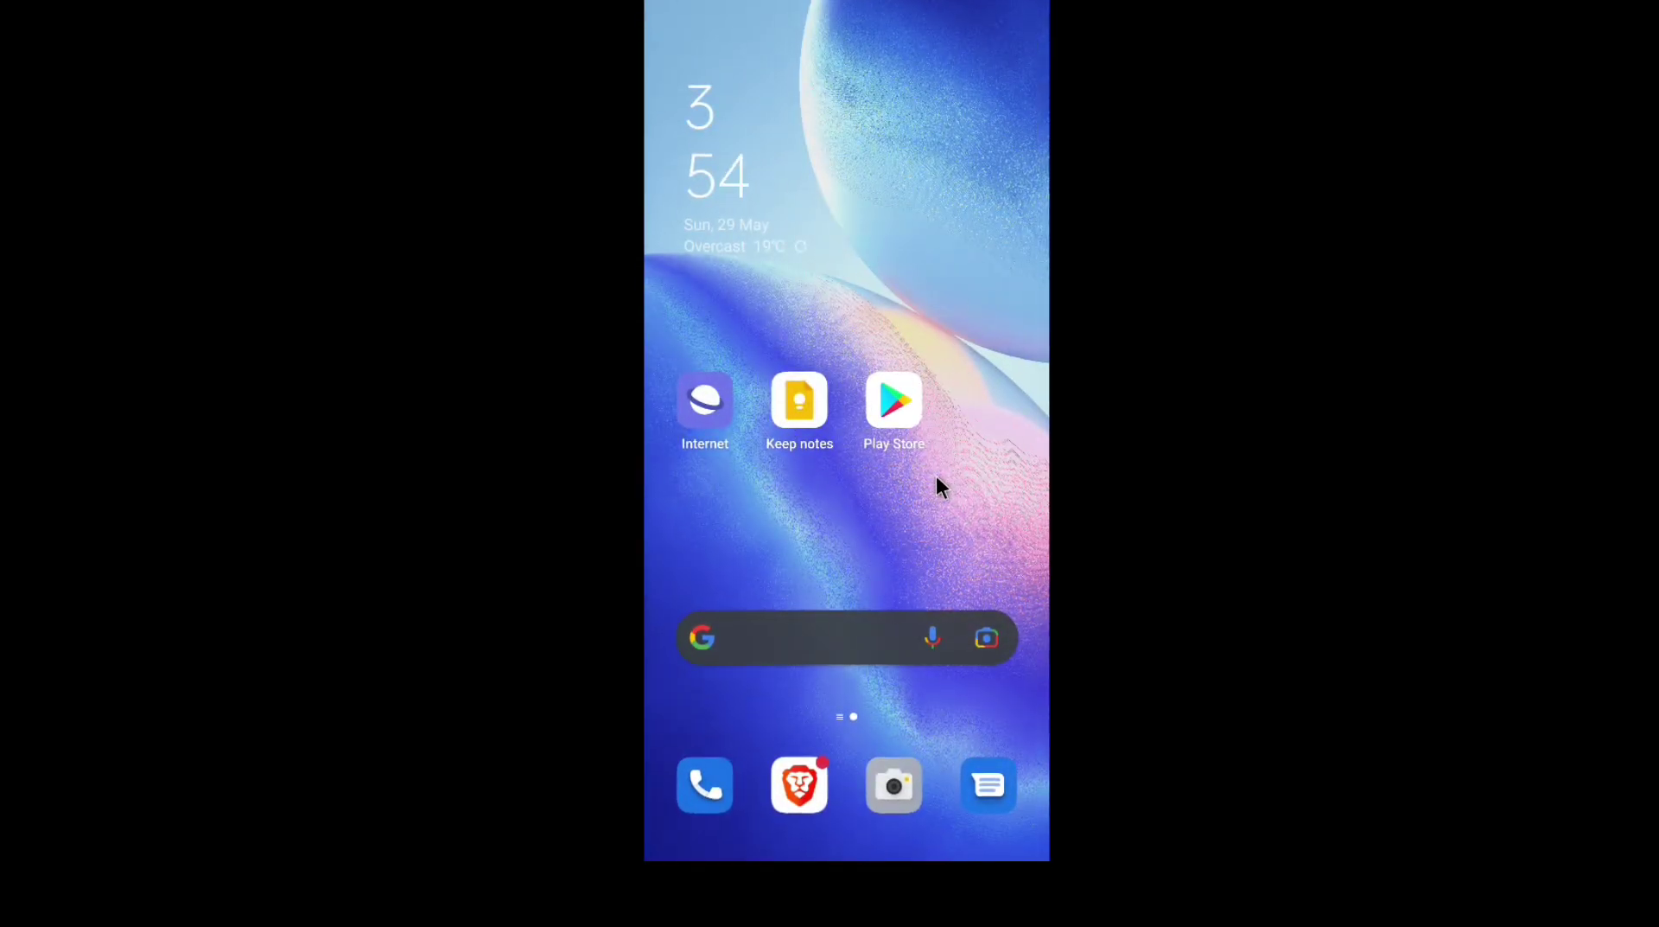
Launch Samsung Internet and go to apkcombo.com
click(698, 408)
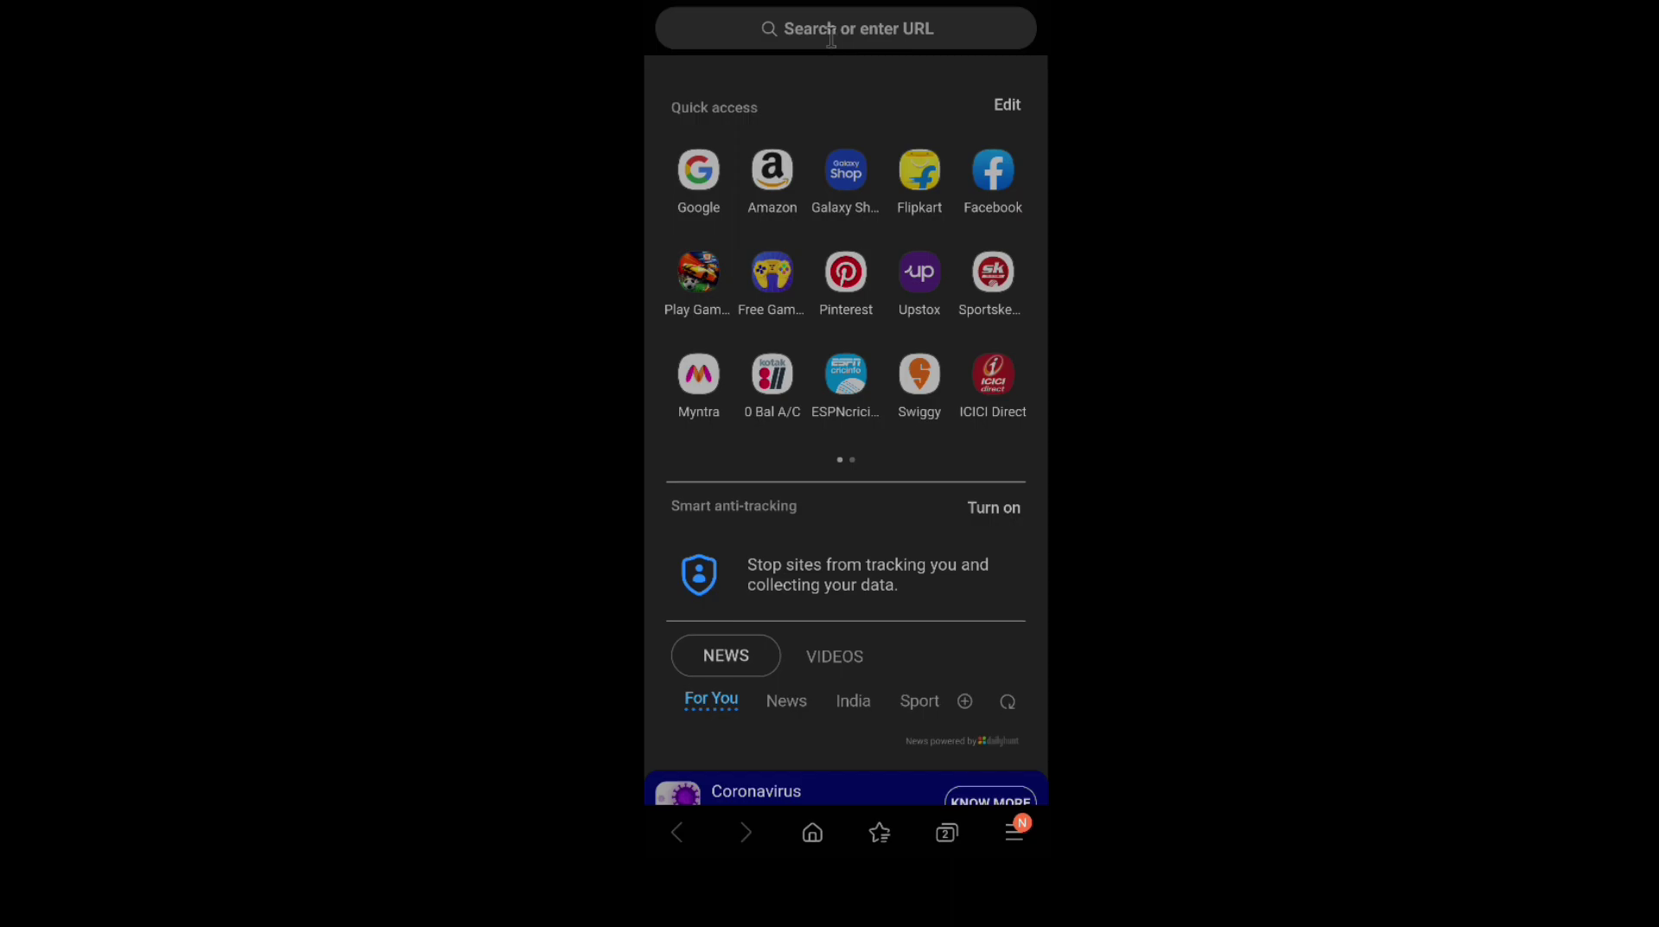
click(831, 35)
text(apk)
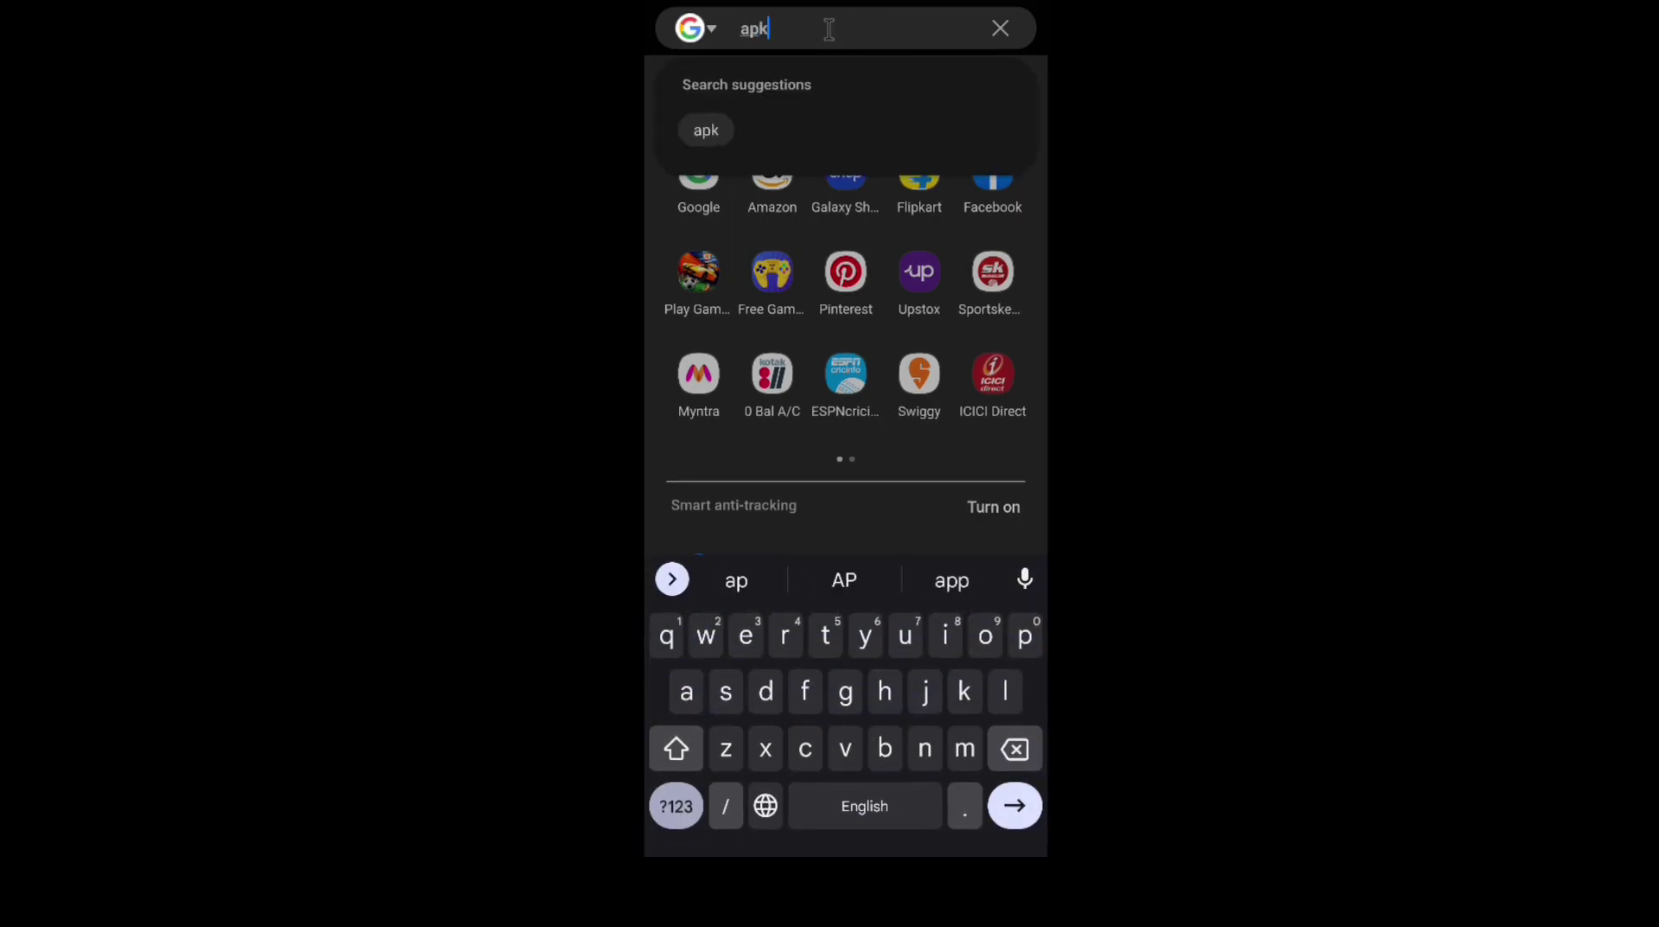
text(combo)
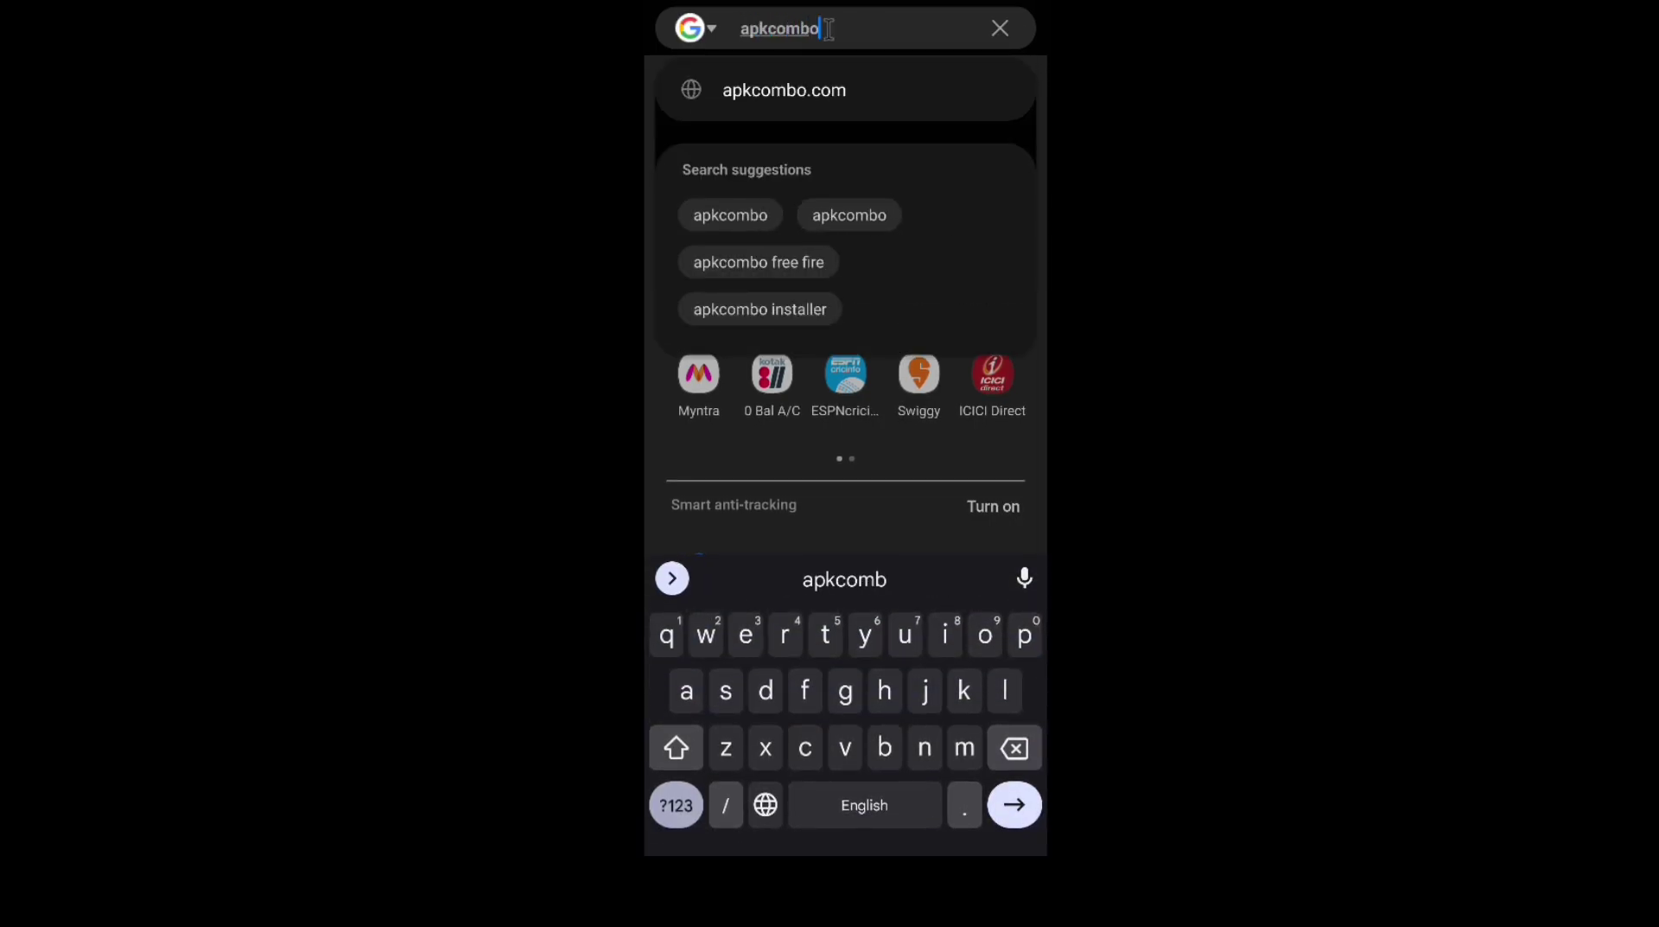
text(.com)
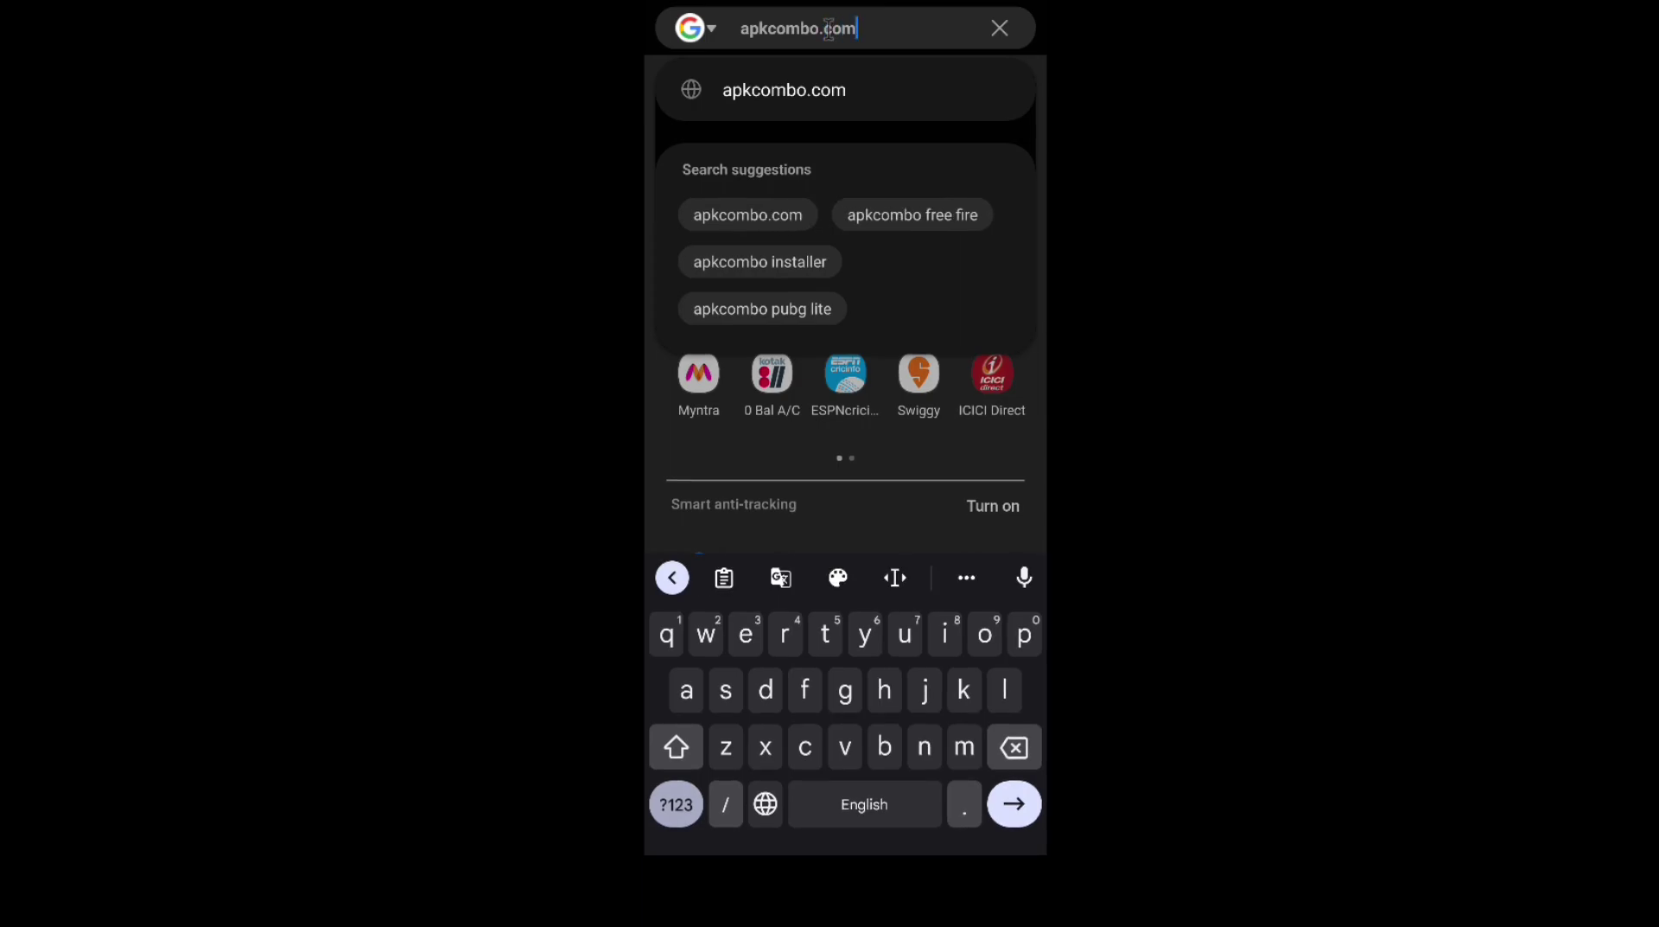
key(Return)
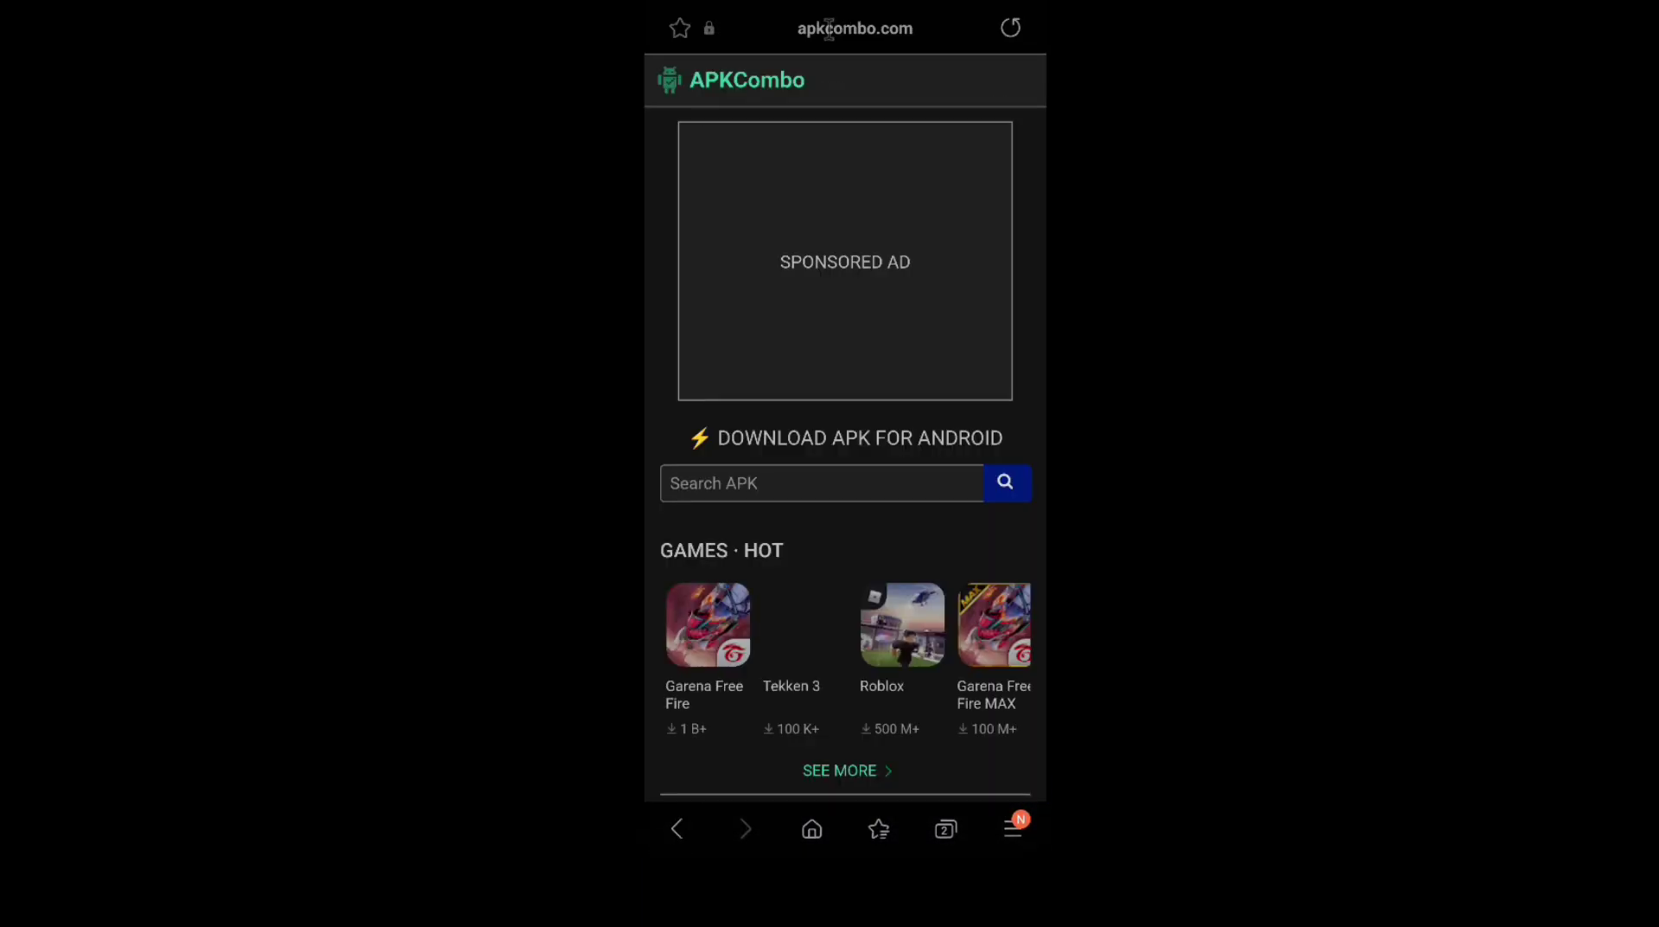
Search APKCombo for 'pojav launche' and open PojavLauncher's Old Versions list
click(763, 484)
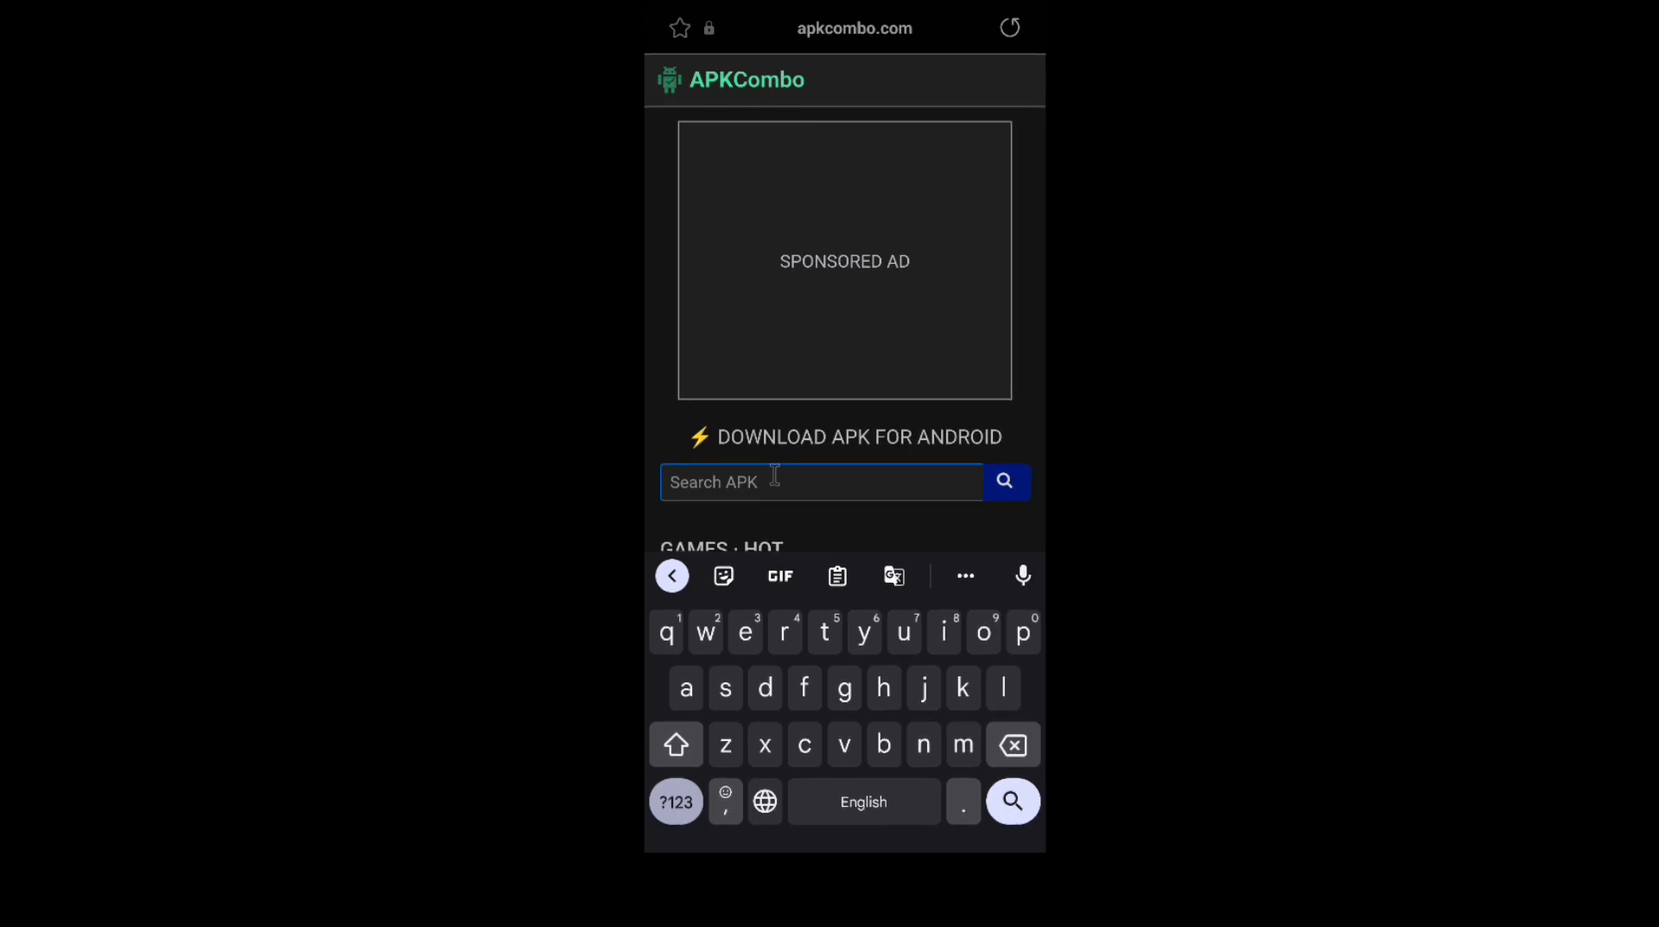
text(po)
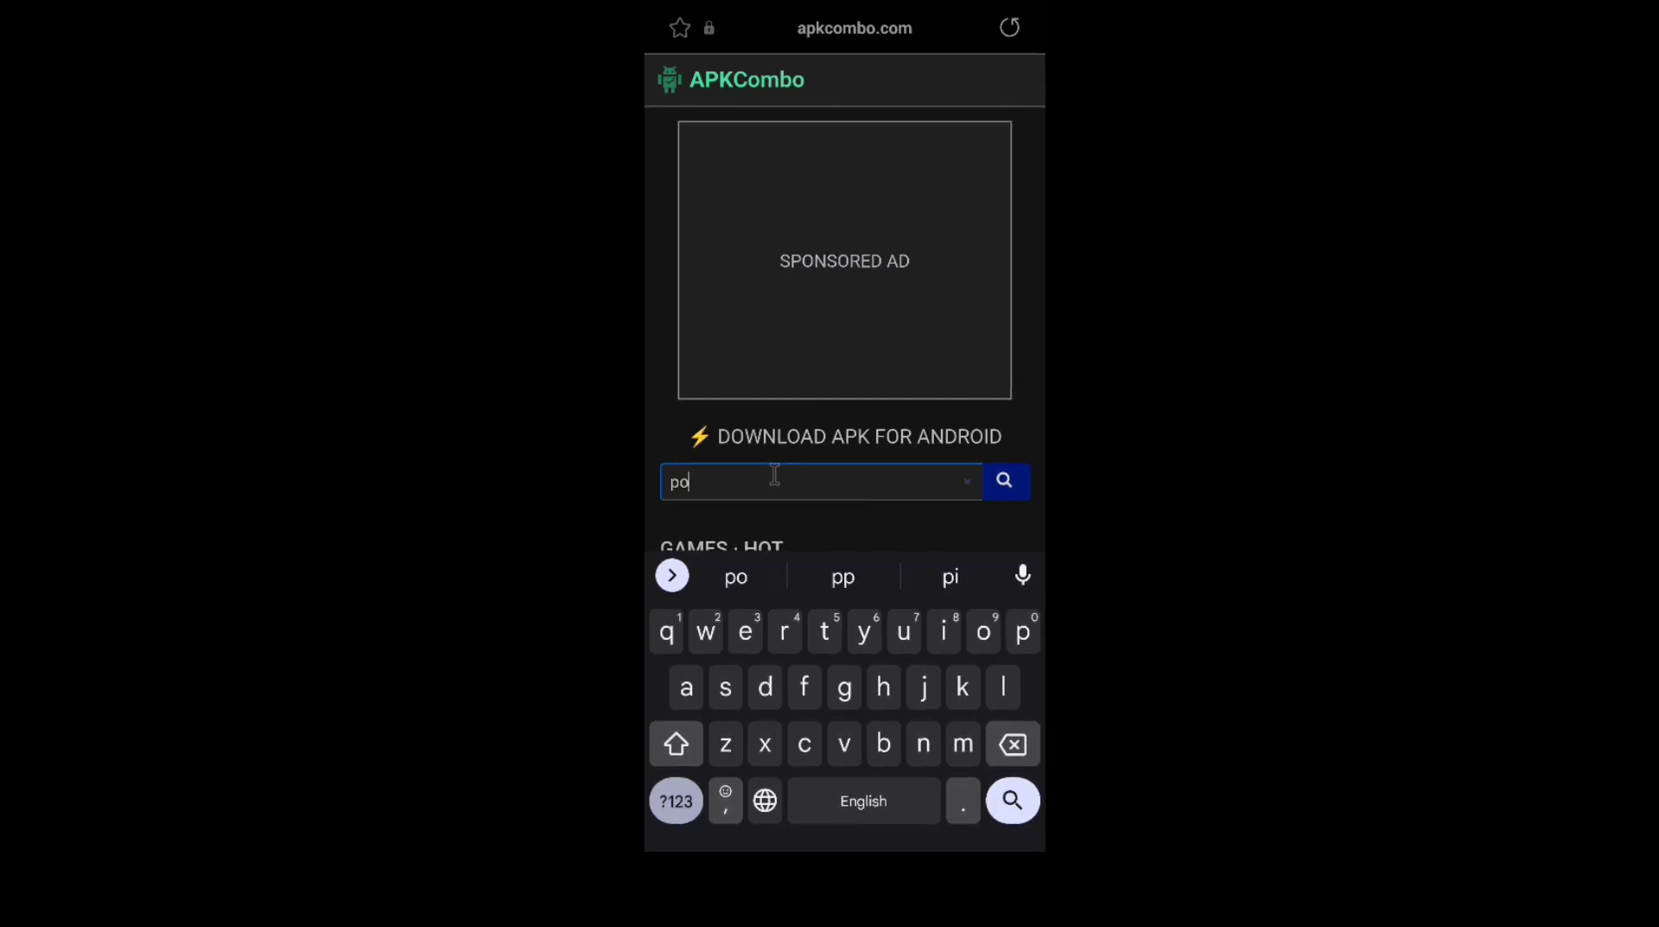
text(jav launcher)
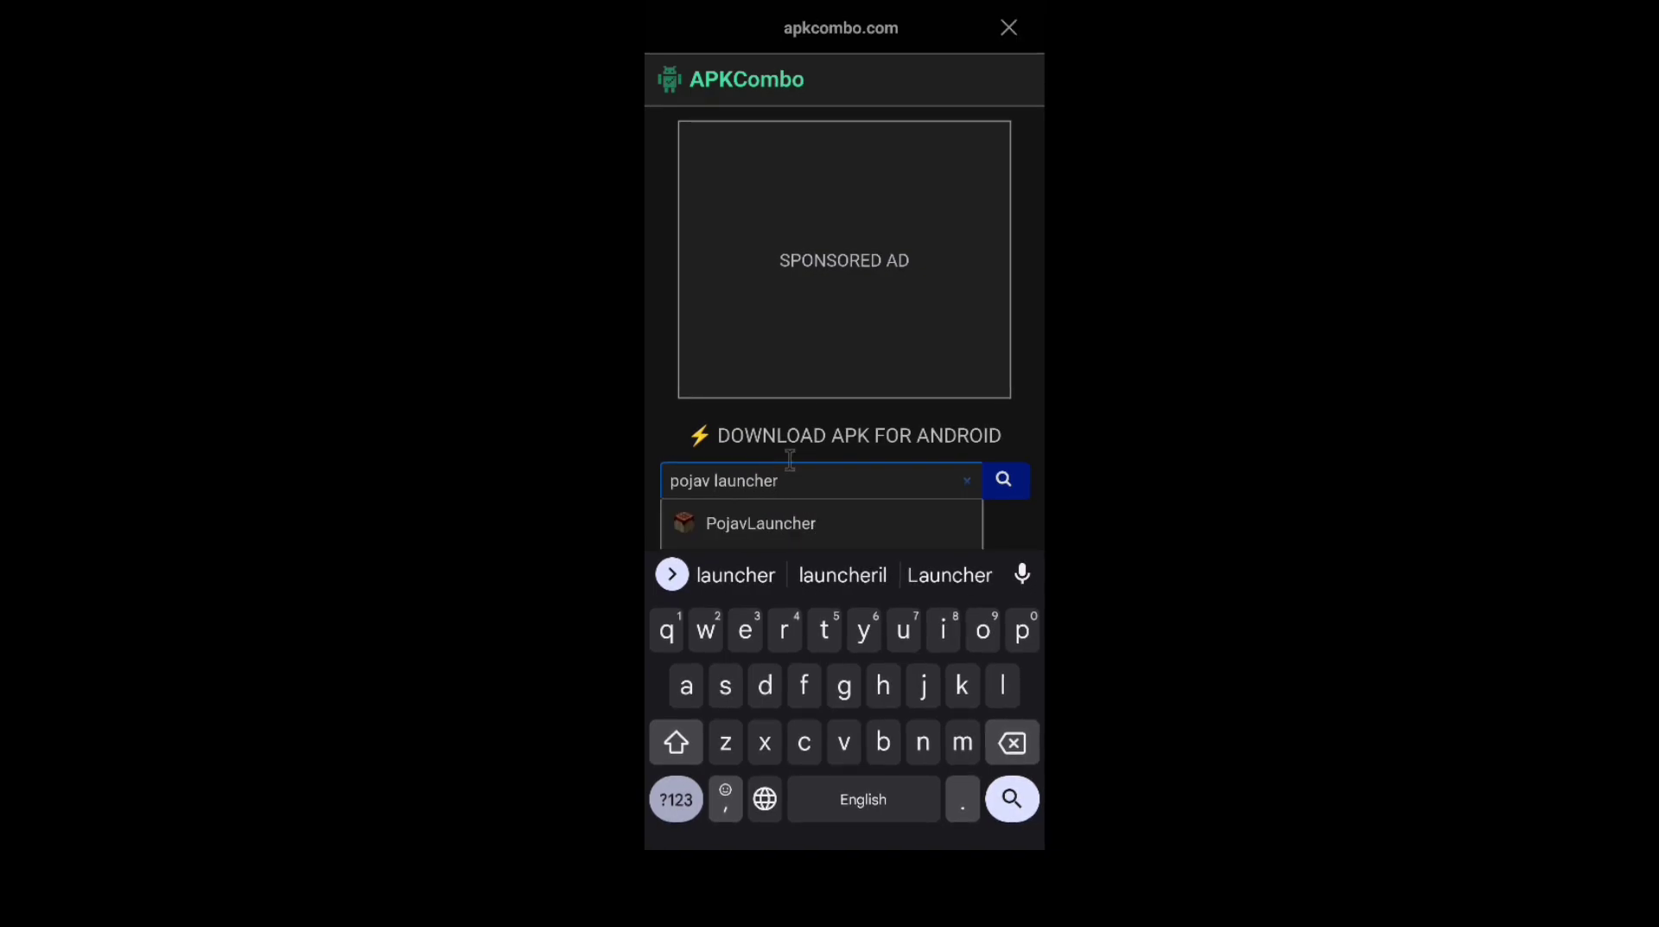
key(Return)
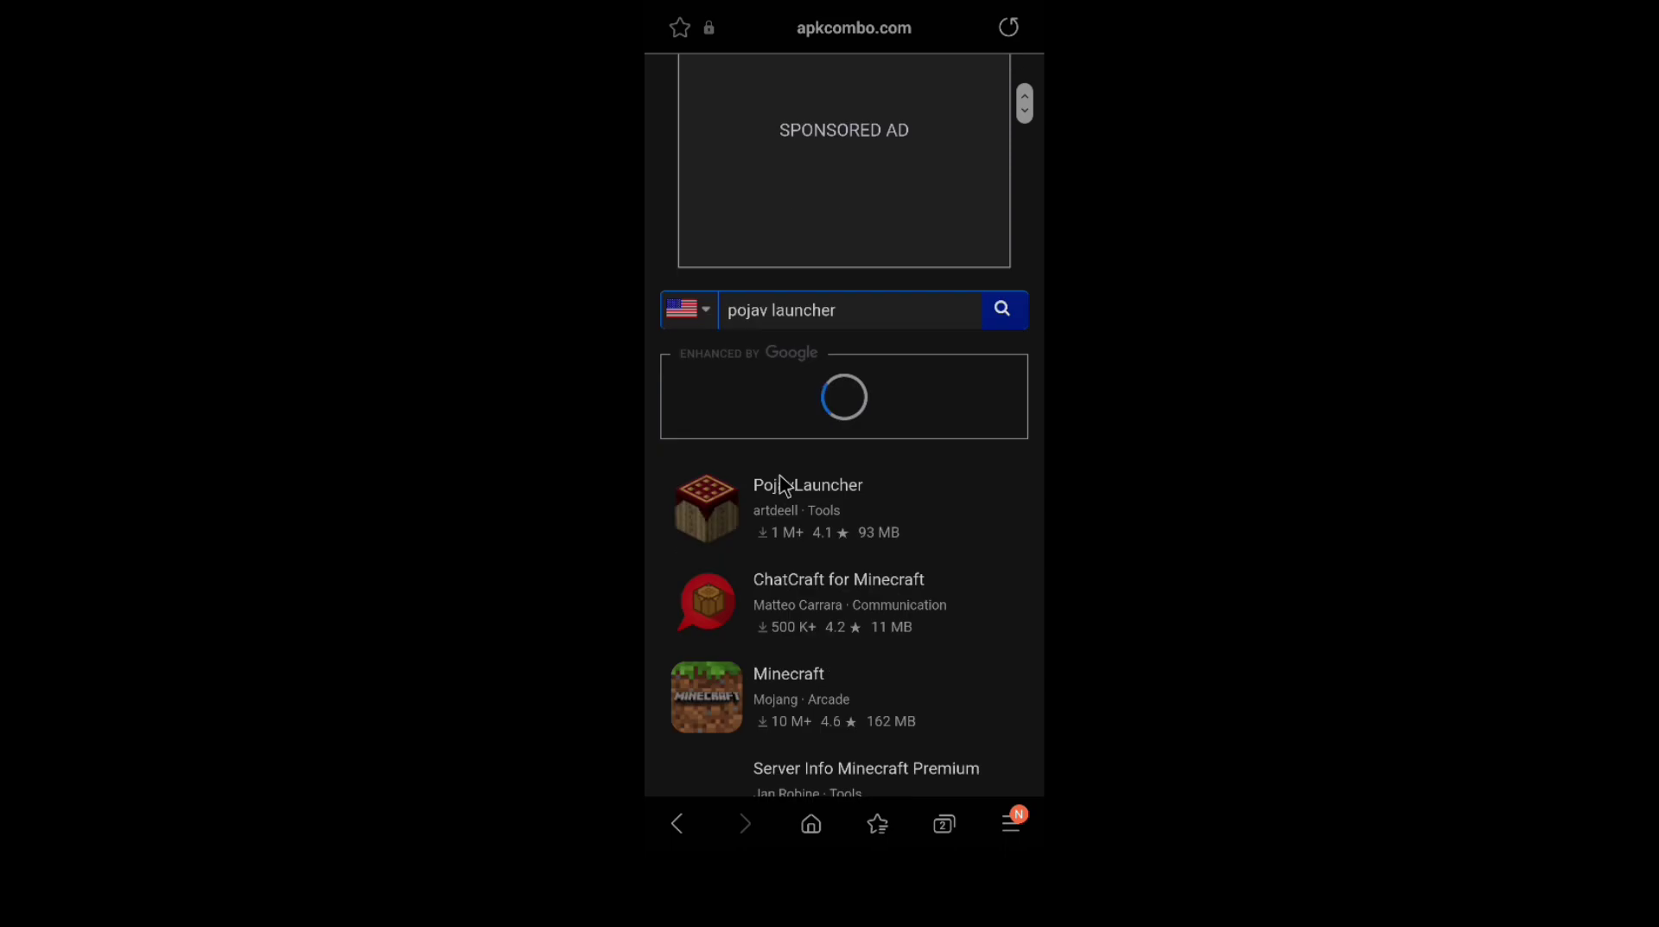
click(799, 518)
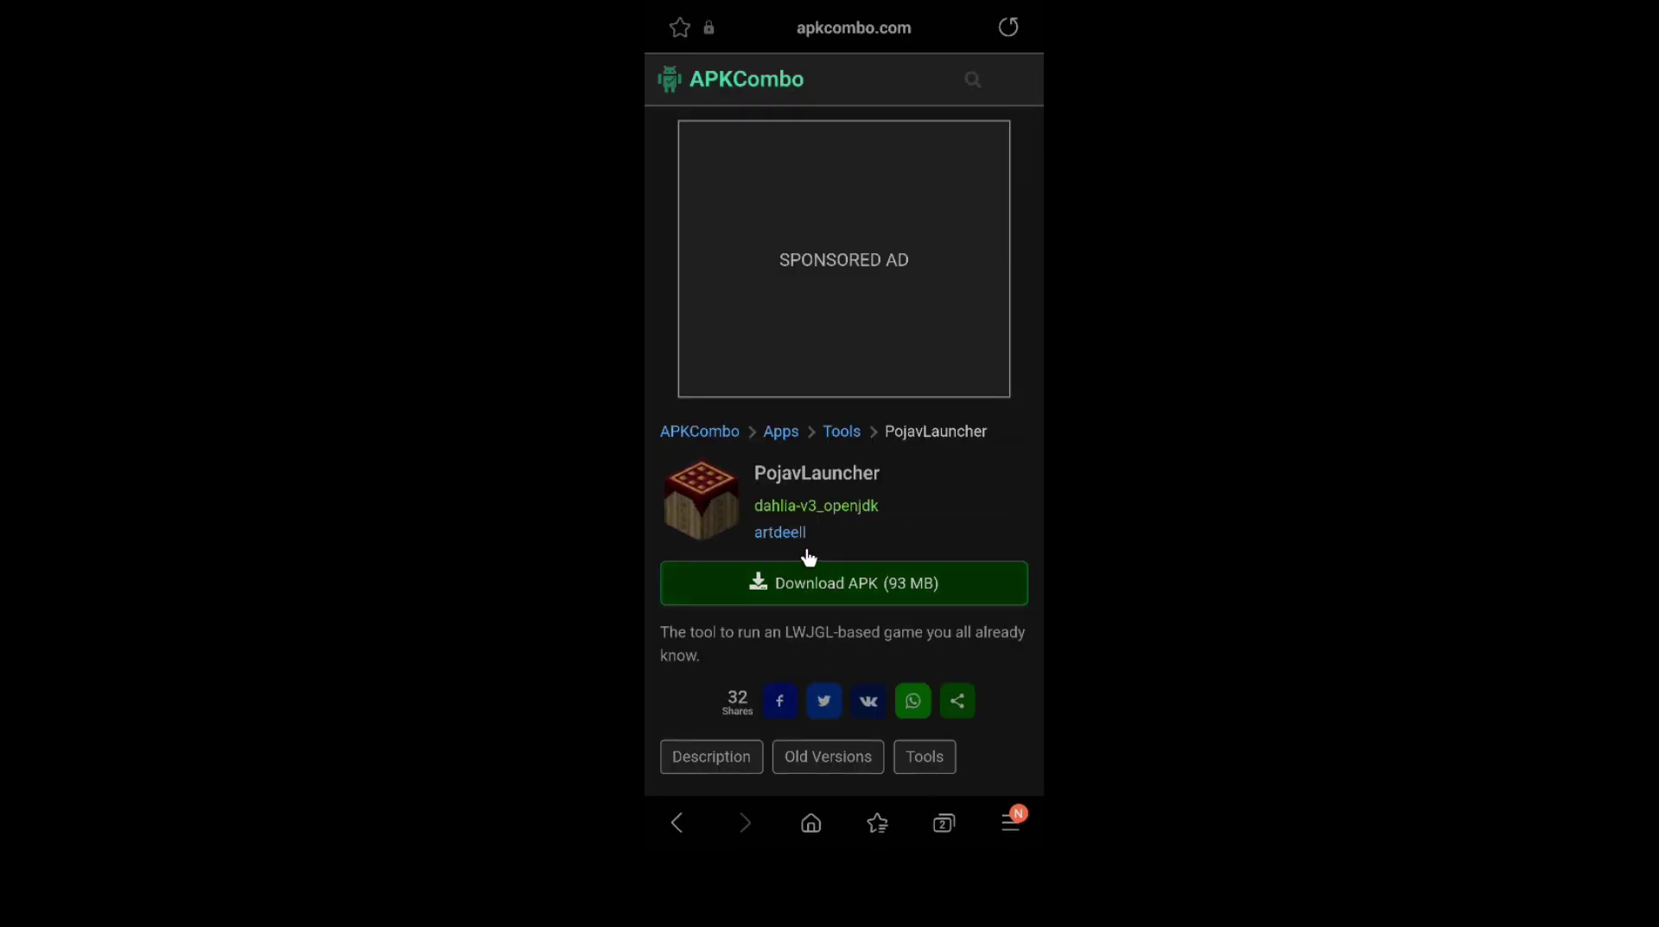
drag(808, 558, 745, 465)
click(845, 510)
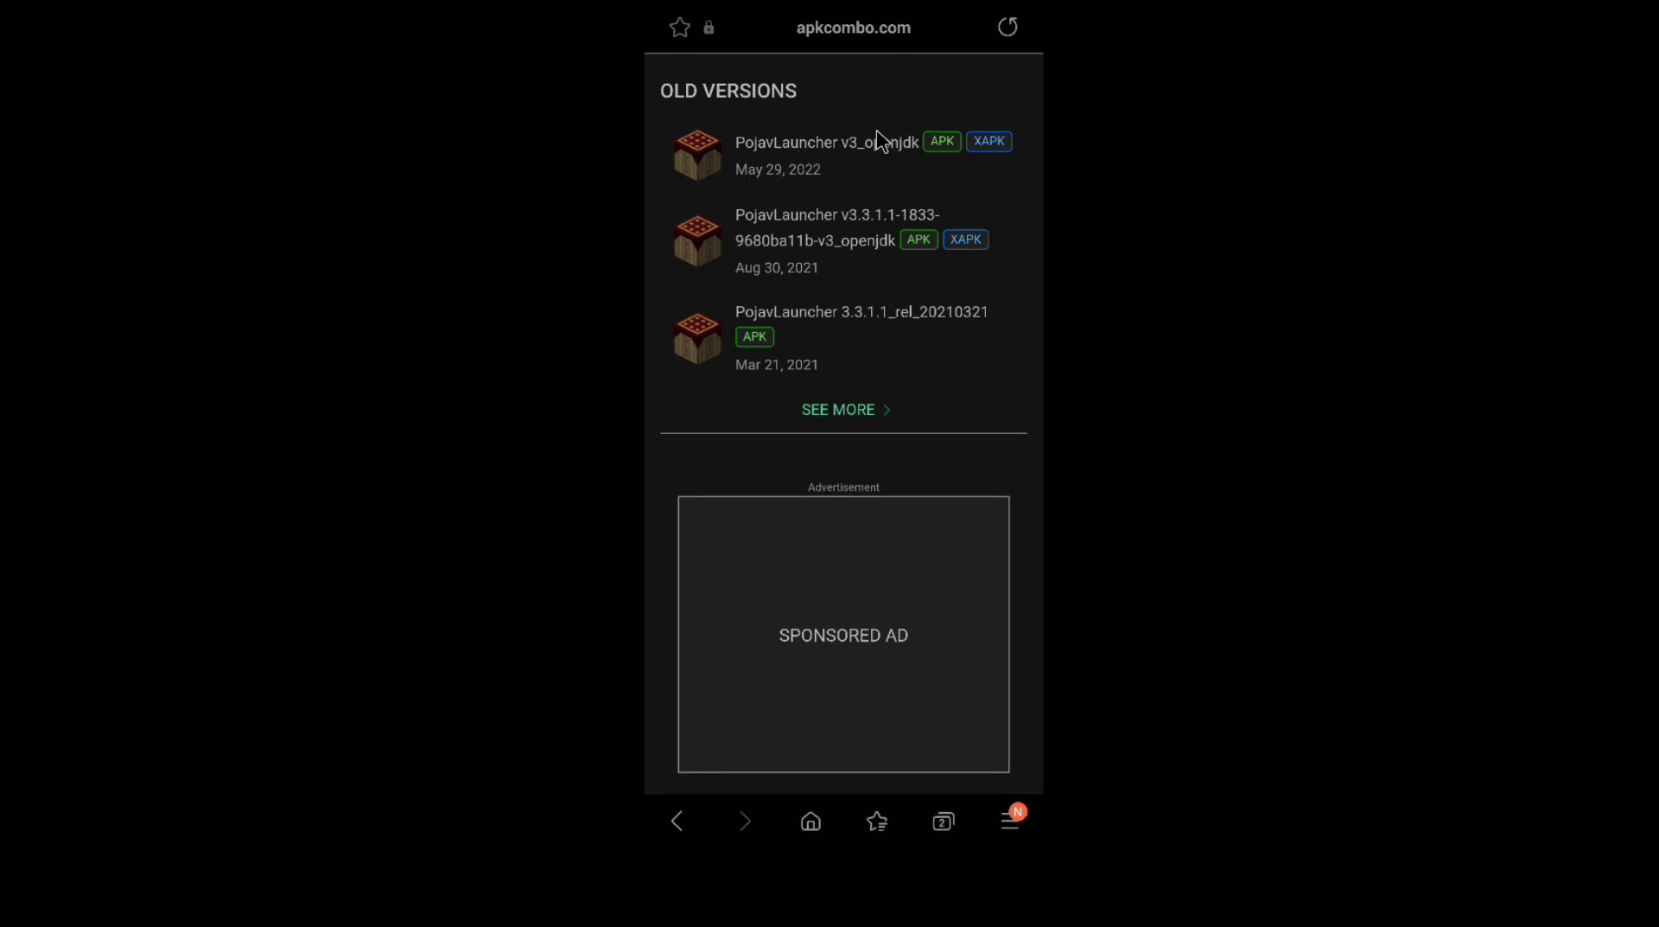
Download the PojavLauncher v3.3.1.1-1833 APK (74.4MB), allowing media access, and show it in Downloads
click(782, 251)
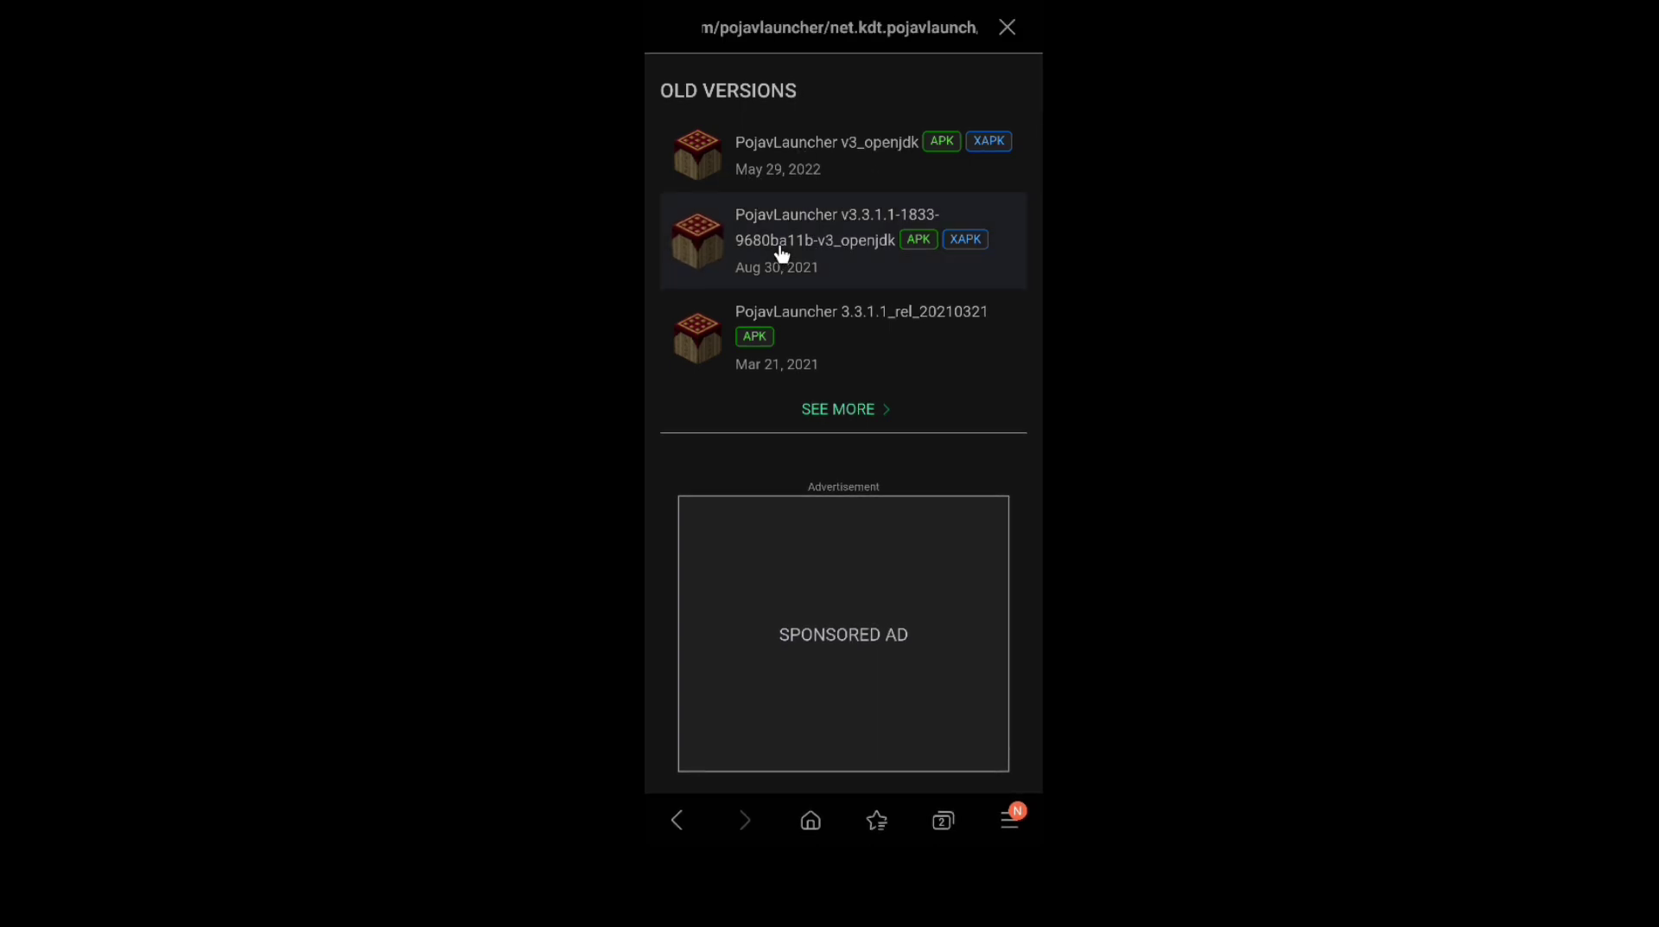
click(875, 708)
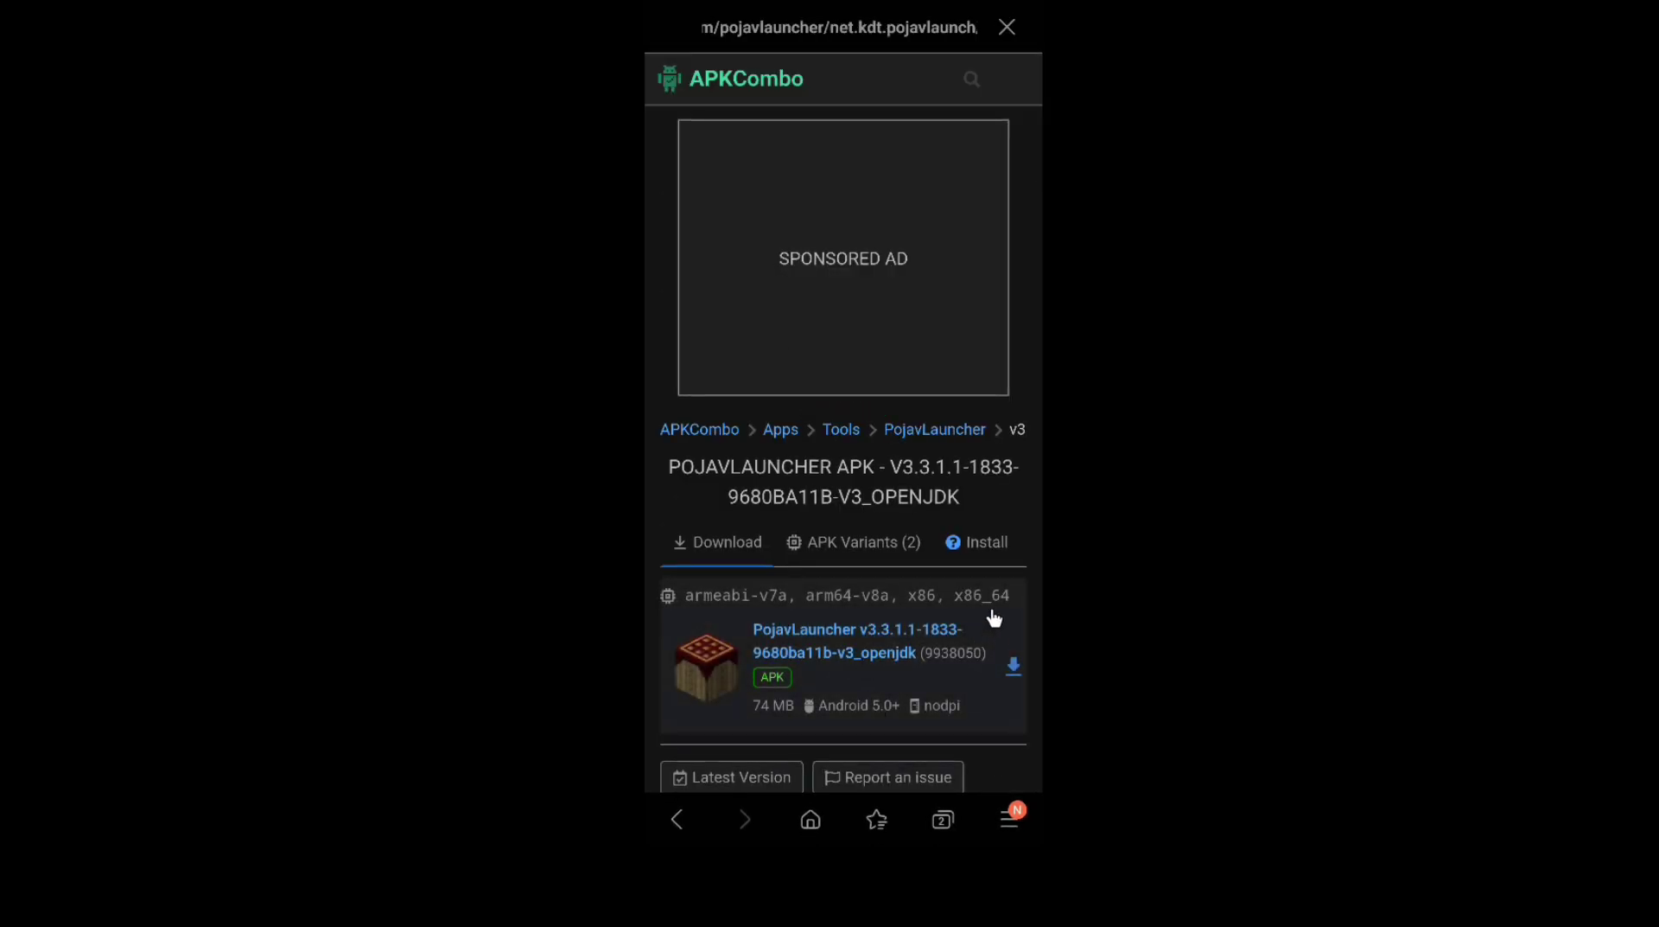
click(831, 473)
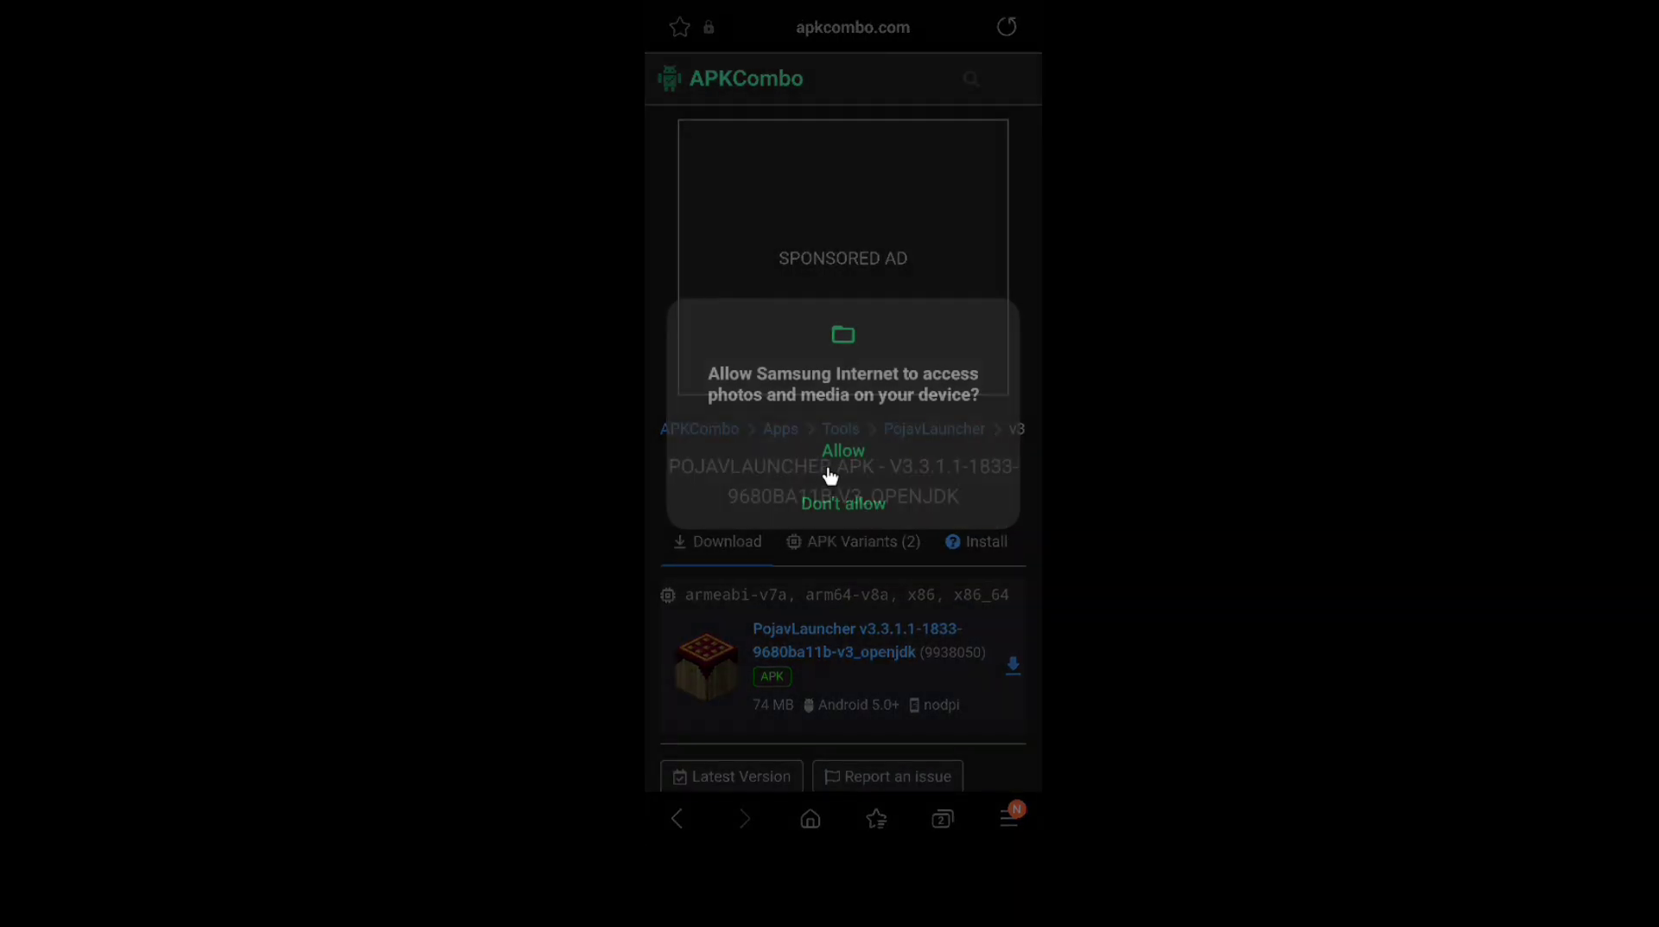
click(901, 787)
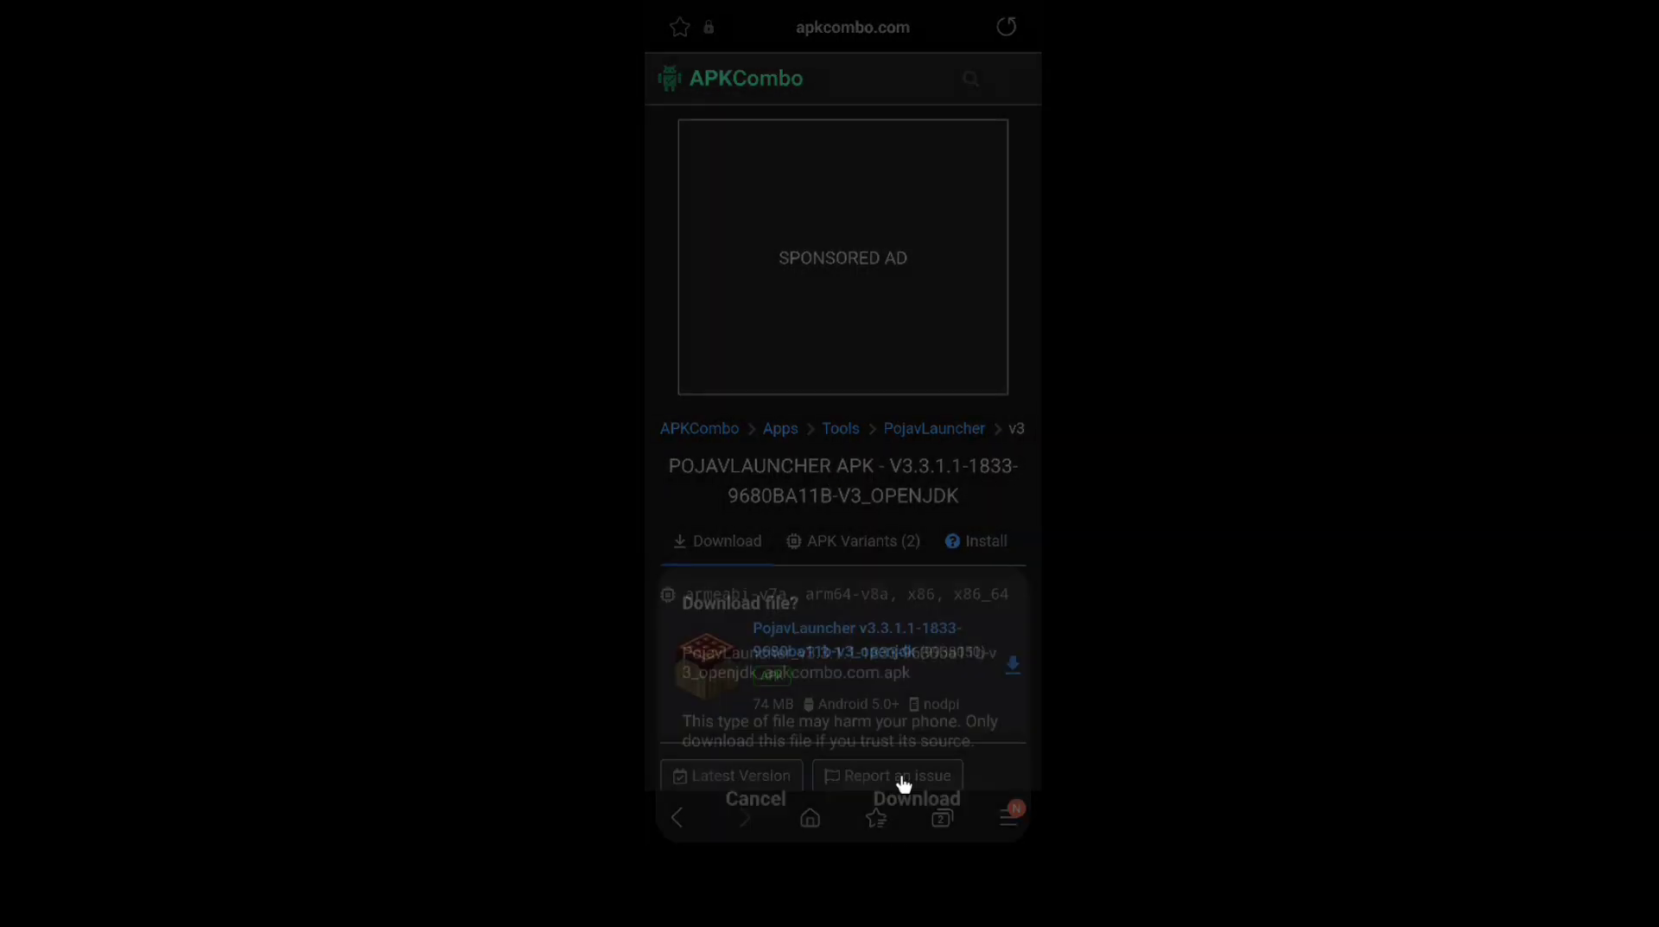
click(932, 782)
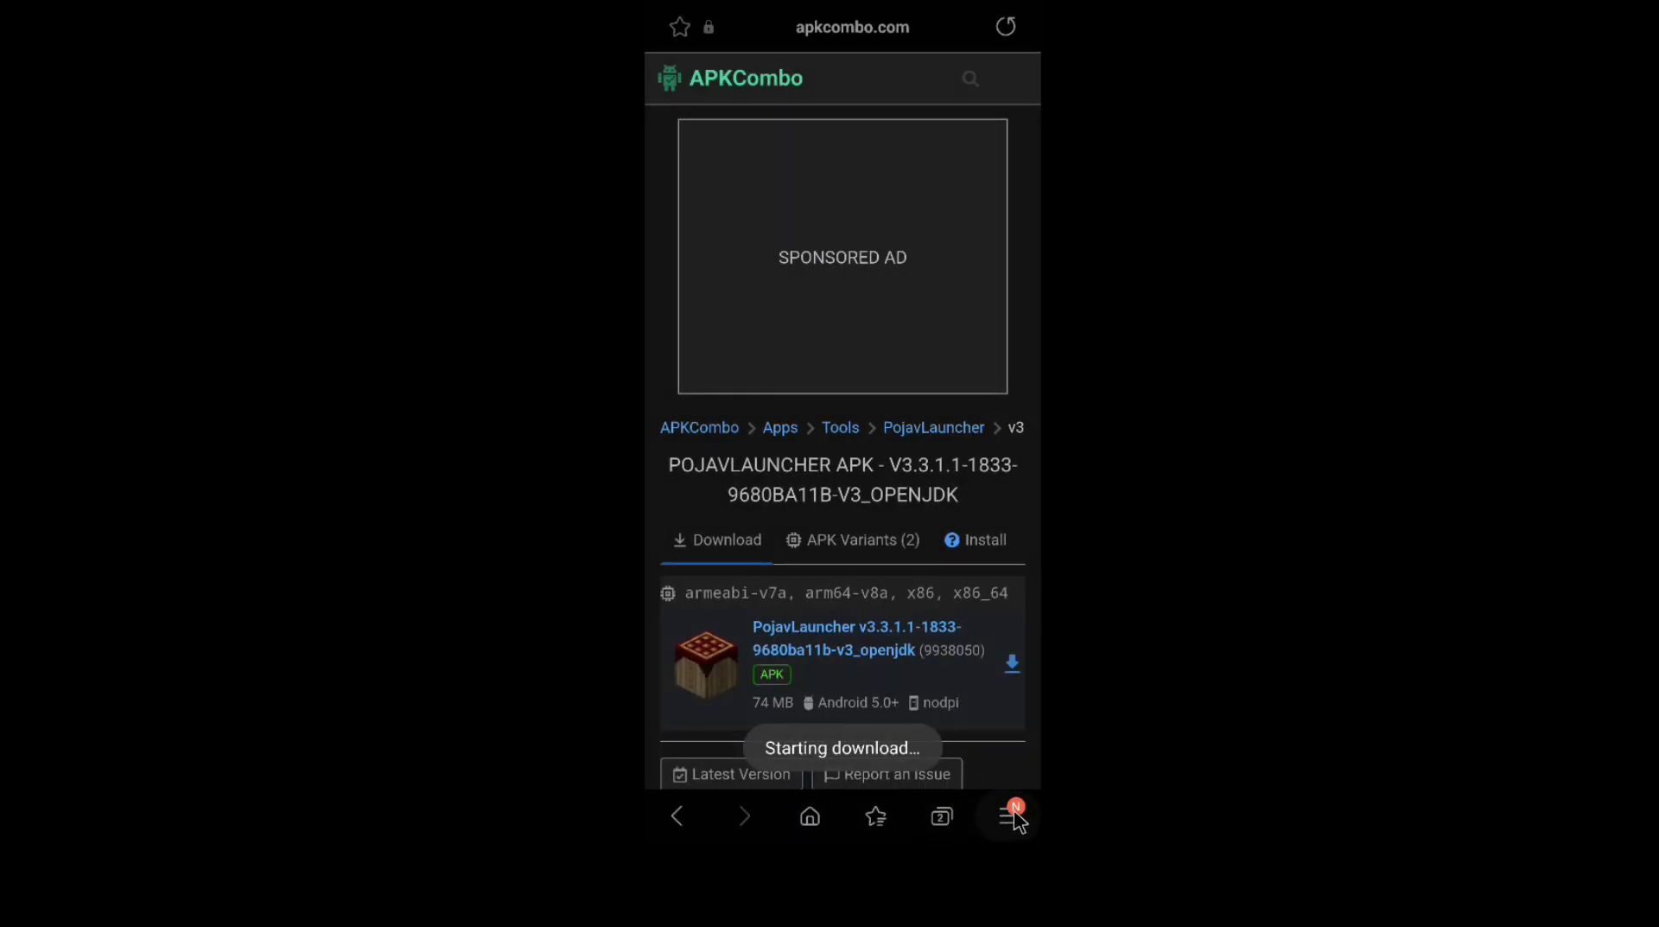
click(1013, 813)
click(734, 468)
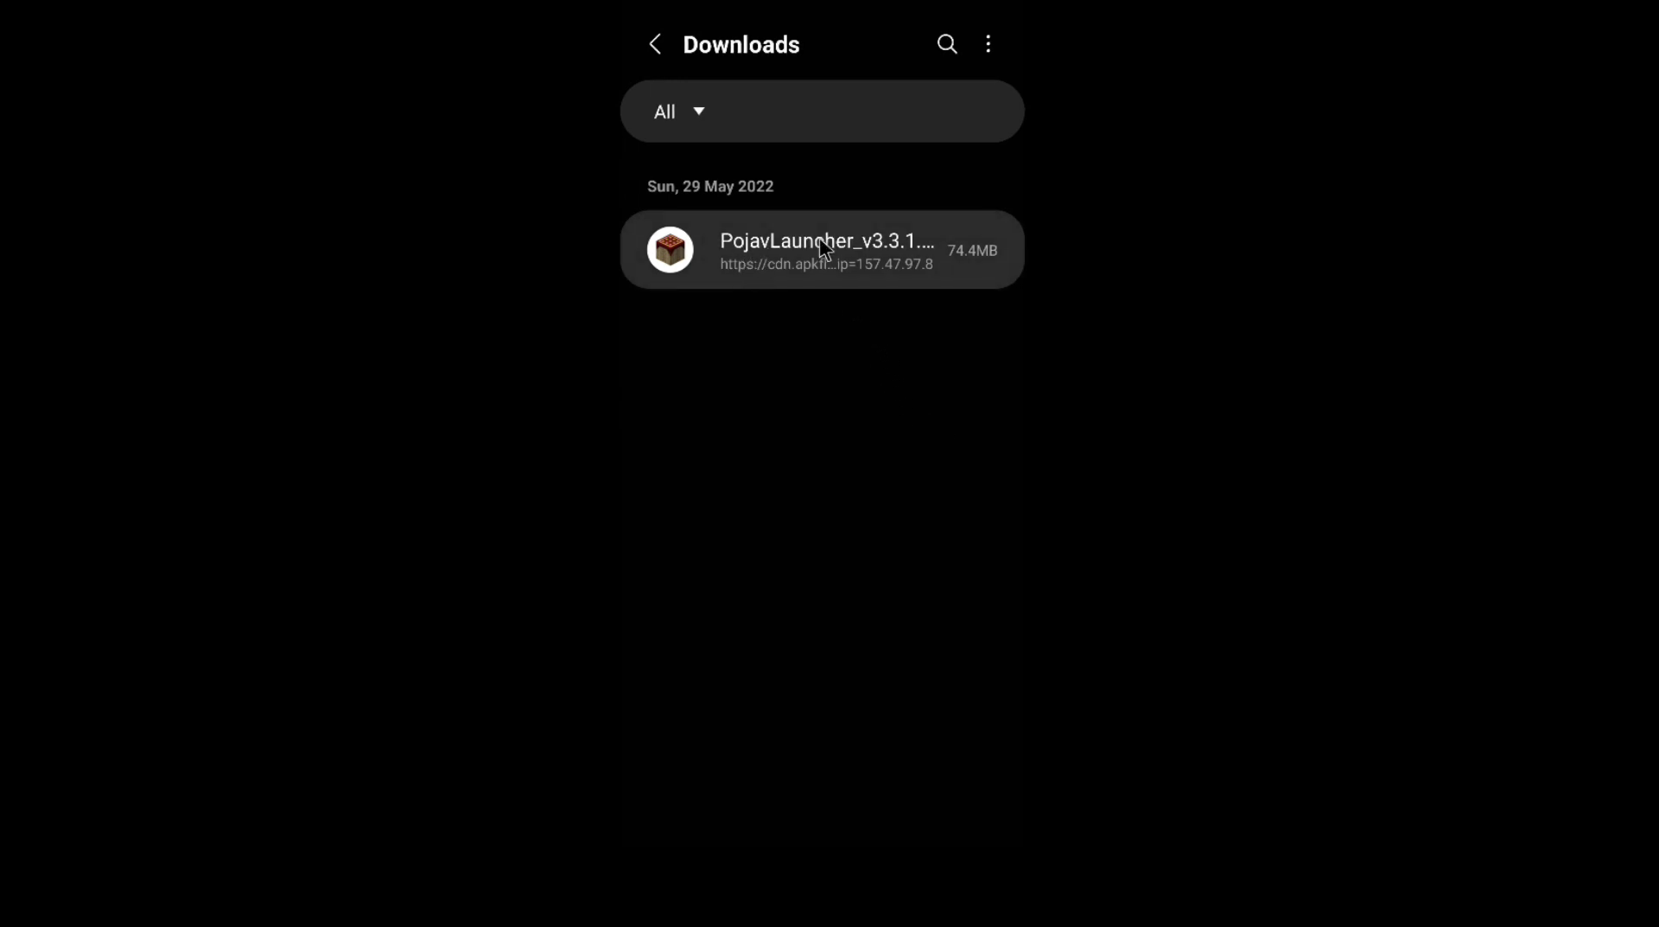
Allow Samsung Internet to install apps from unknown sources
click(686, 241)
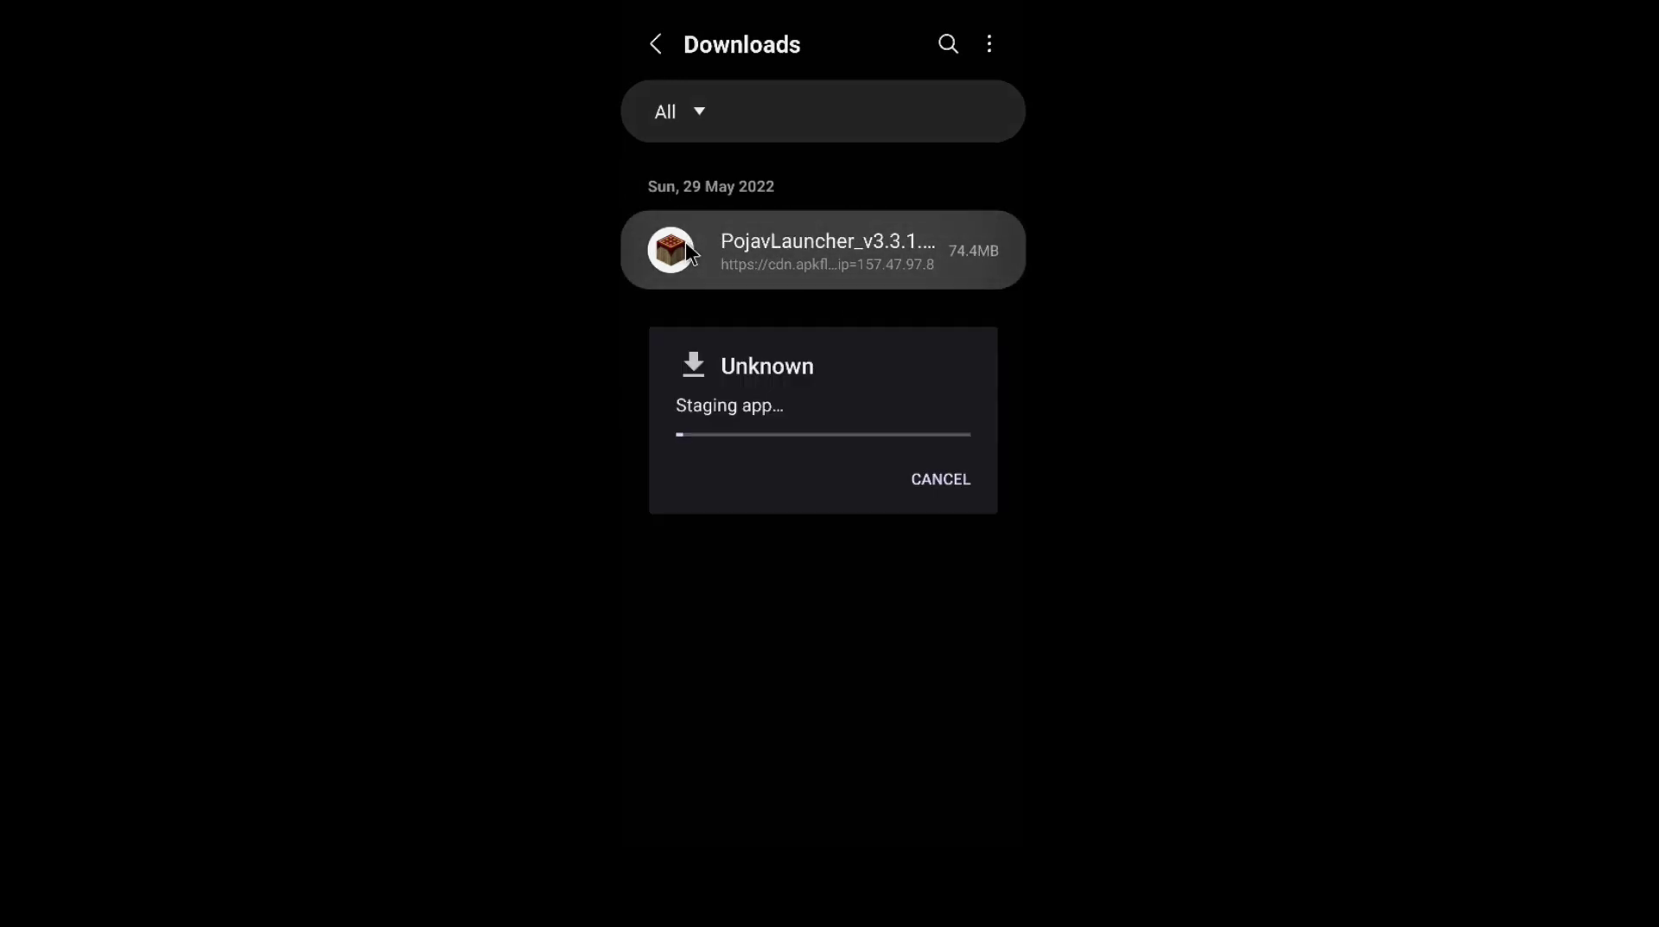
click(936, 499)
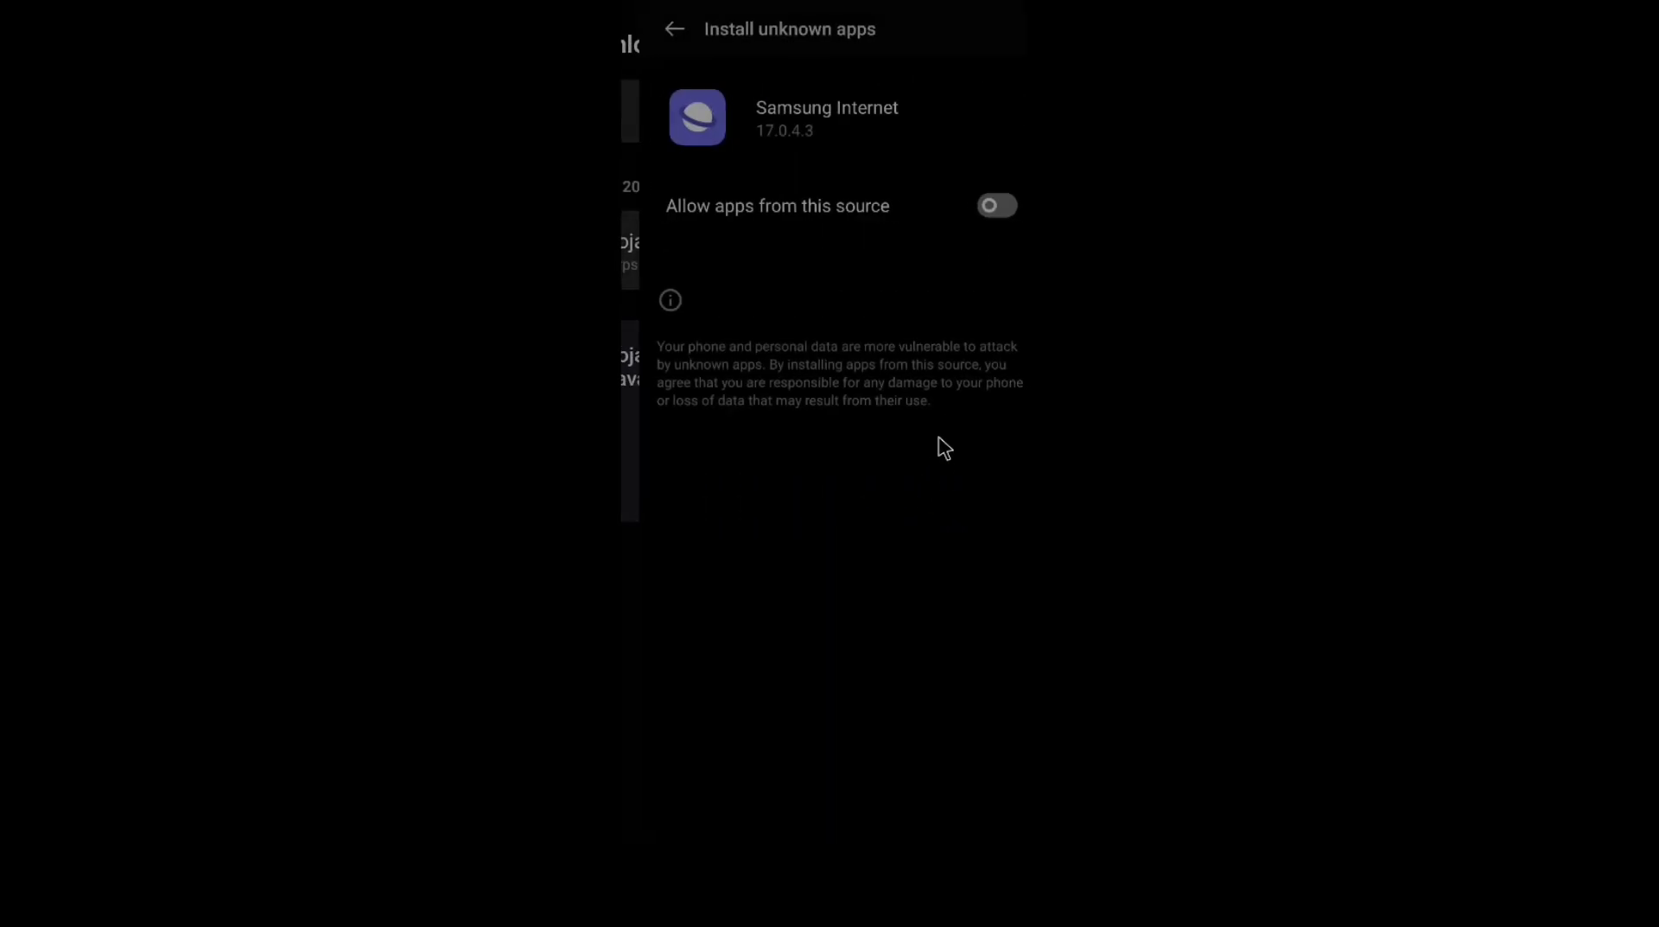
click(951, 212)
click(661, 35)
click(660, 35)
Install PojavLauncher from the downloaded APK and open it
click(757, 278)
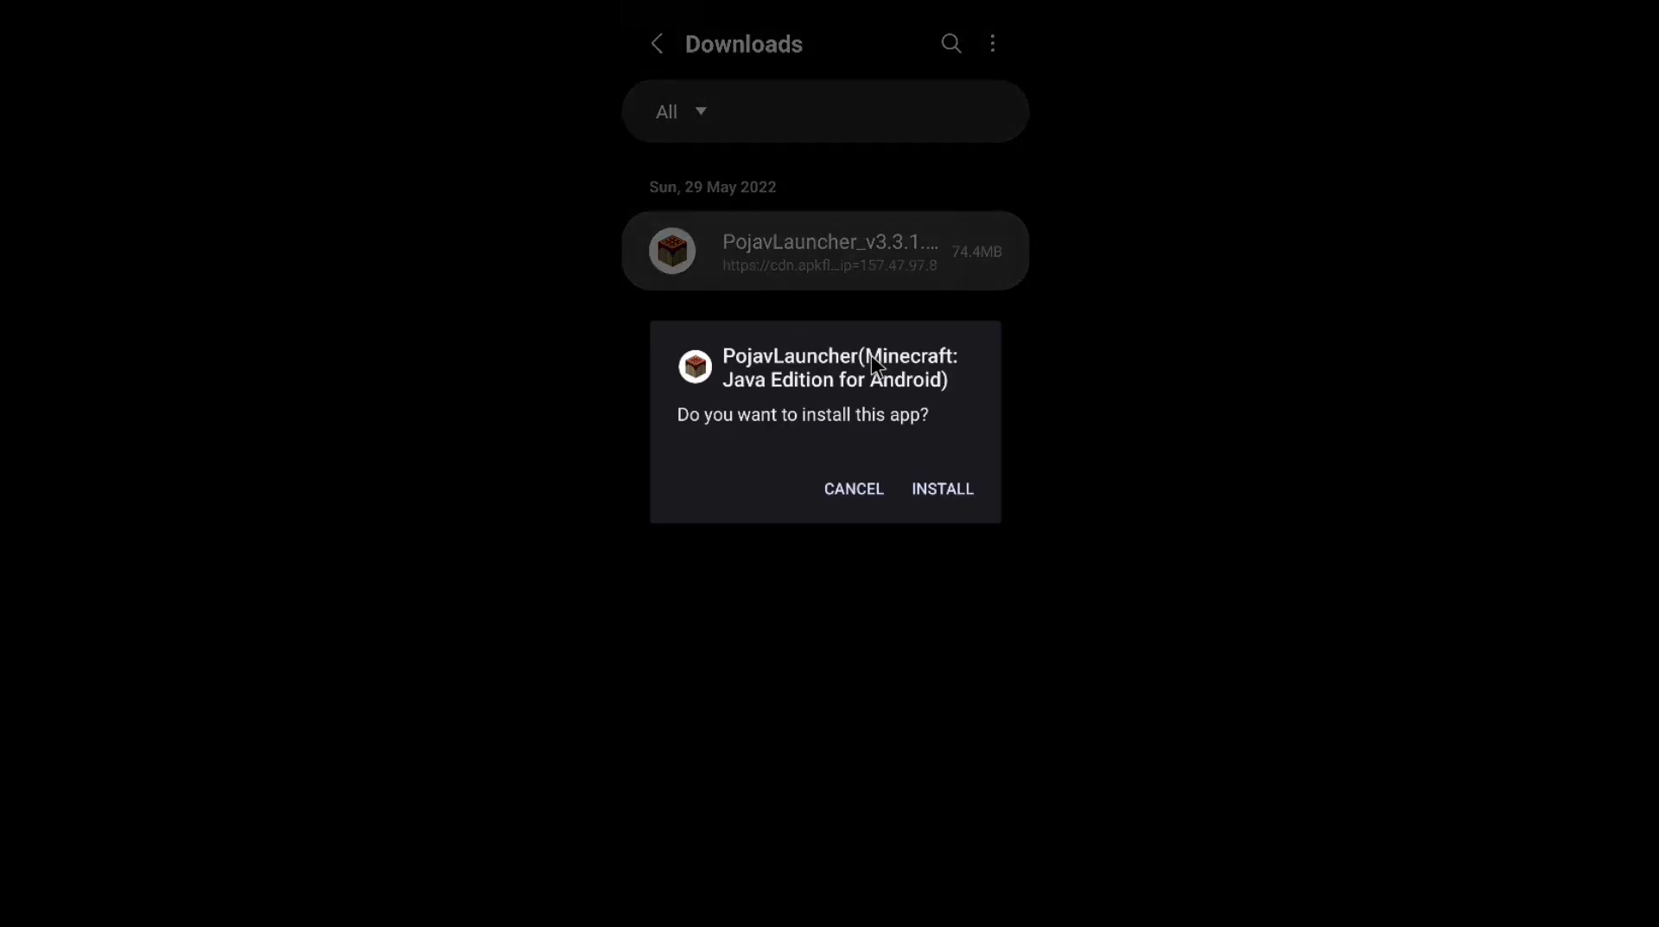
click(921, 489)
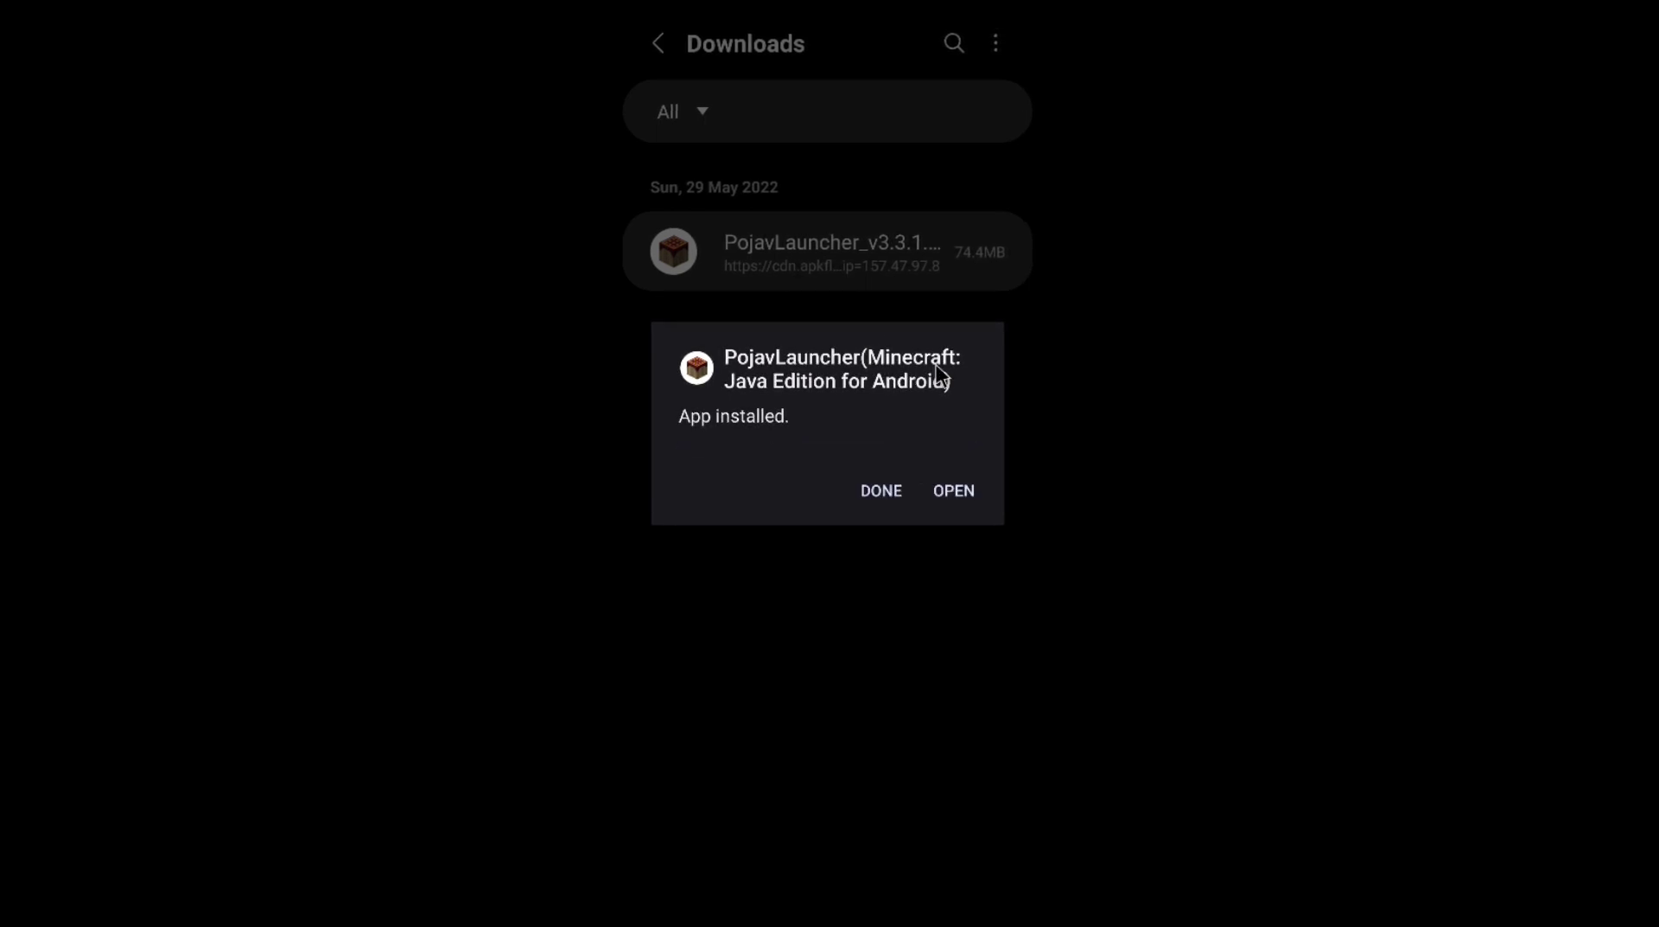
click(972, 490)
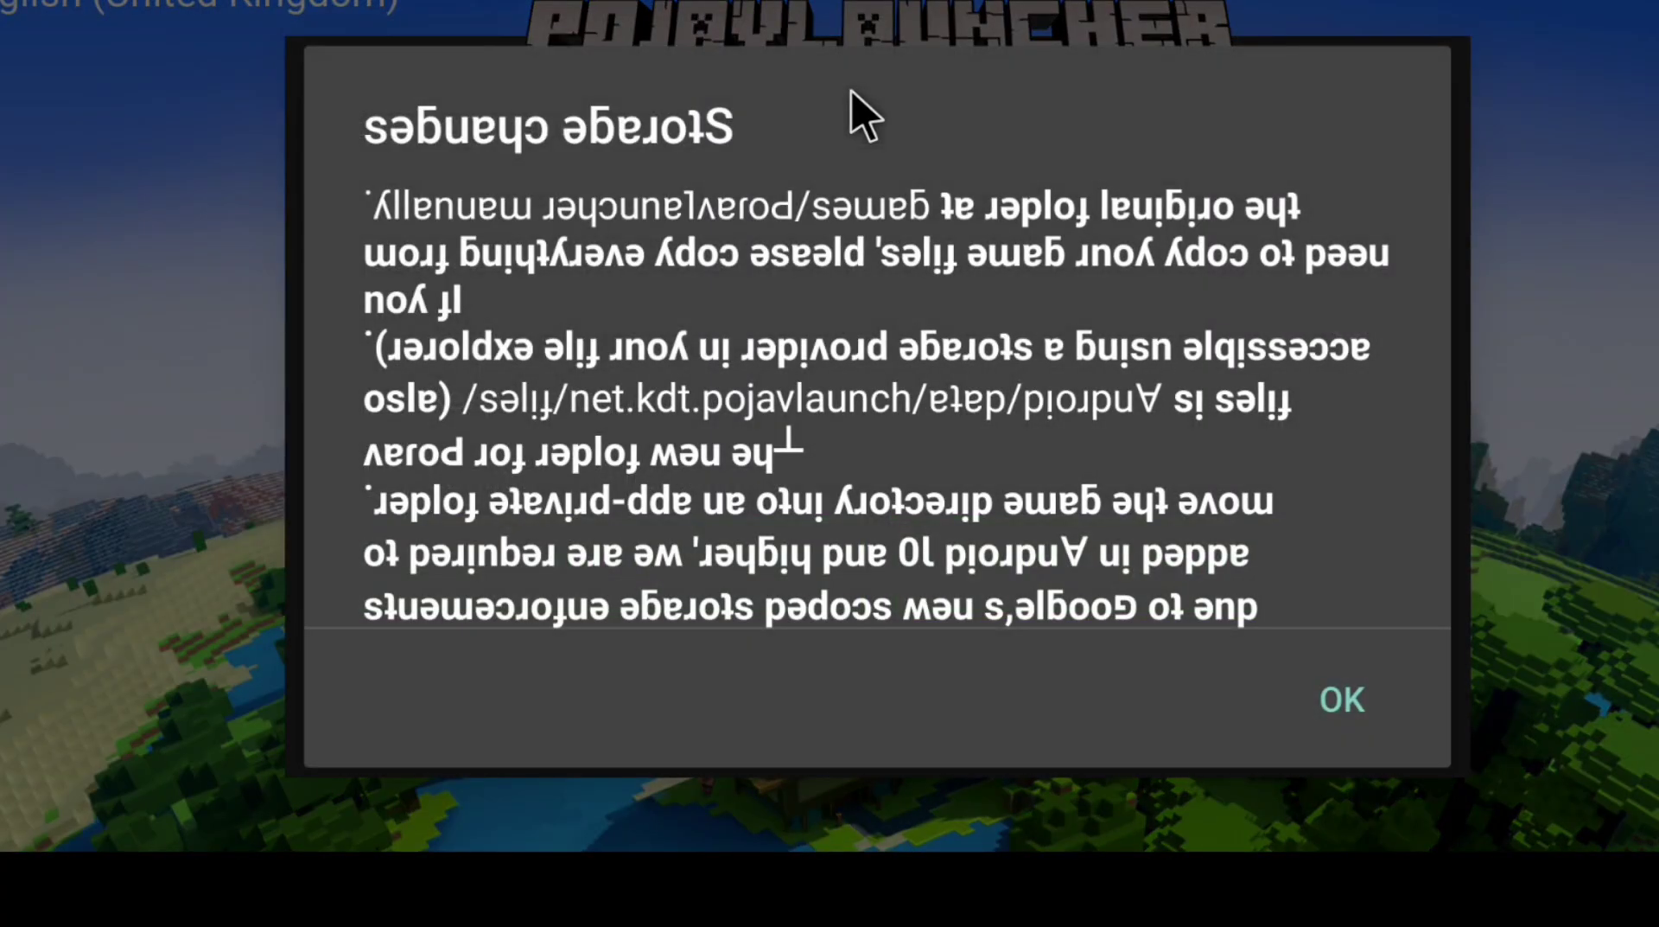
Dismiss the storage notice and log in with an offline username, keeping the login remembered
click(1319, 709)
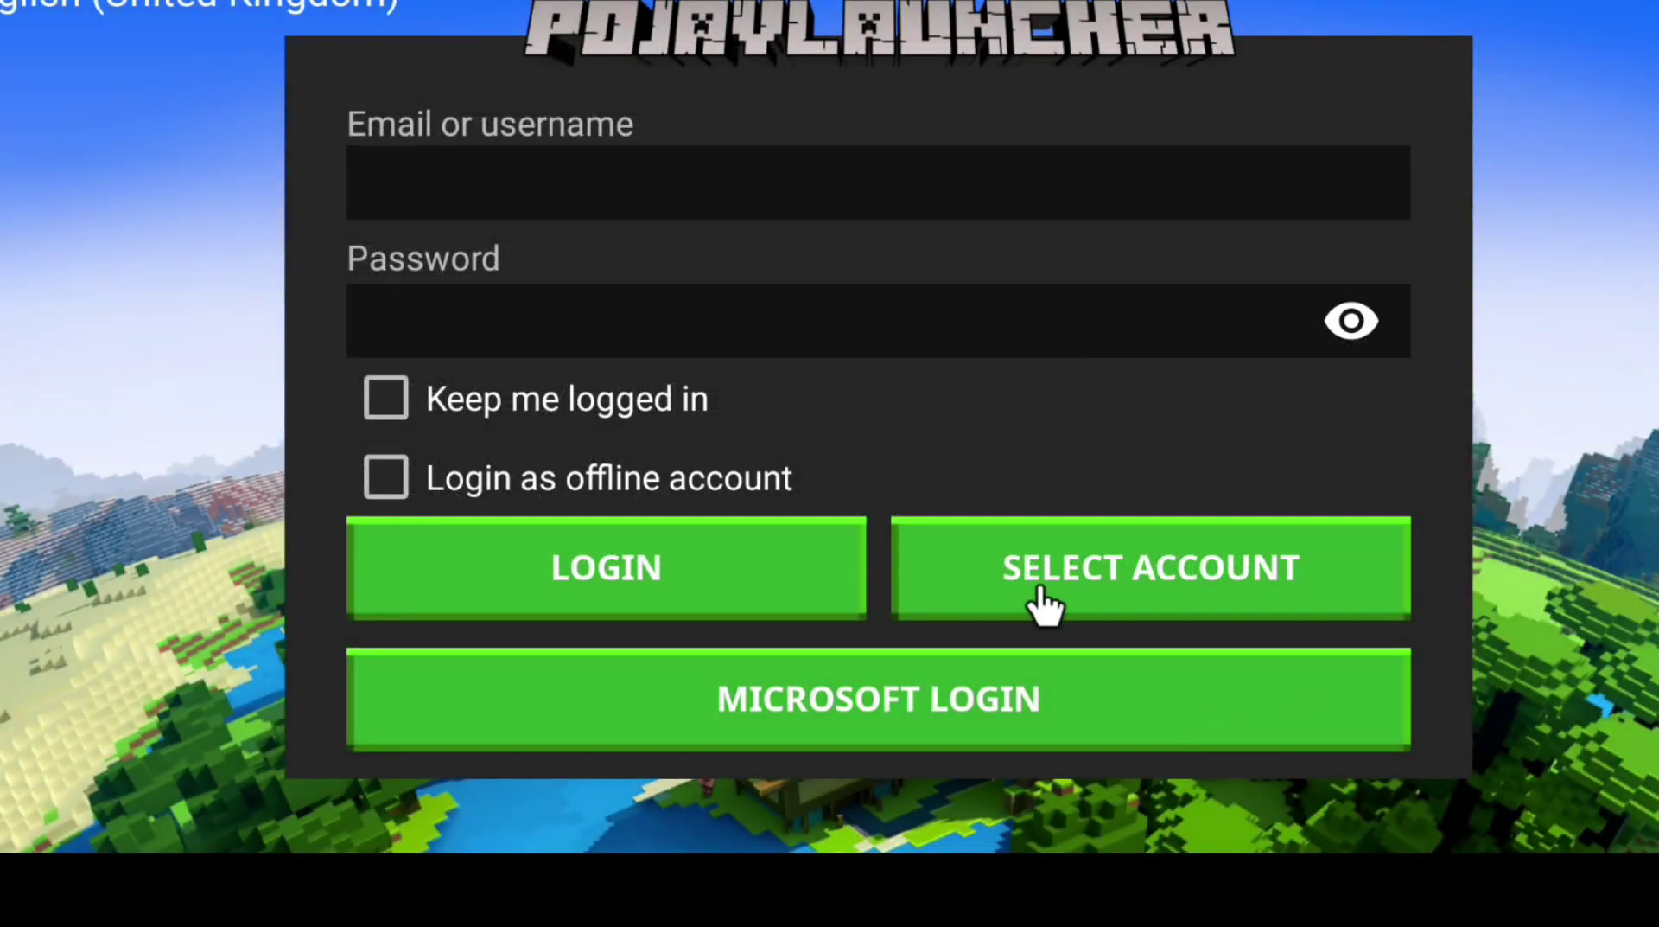
click(541, 169)
text(sanu)
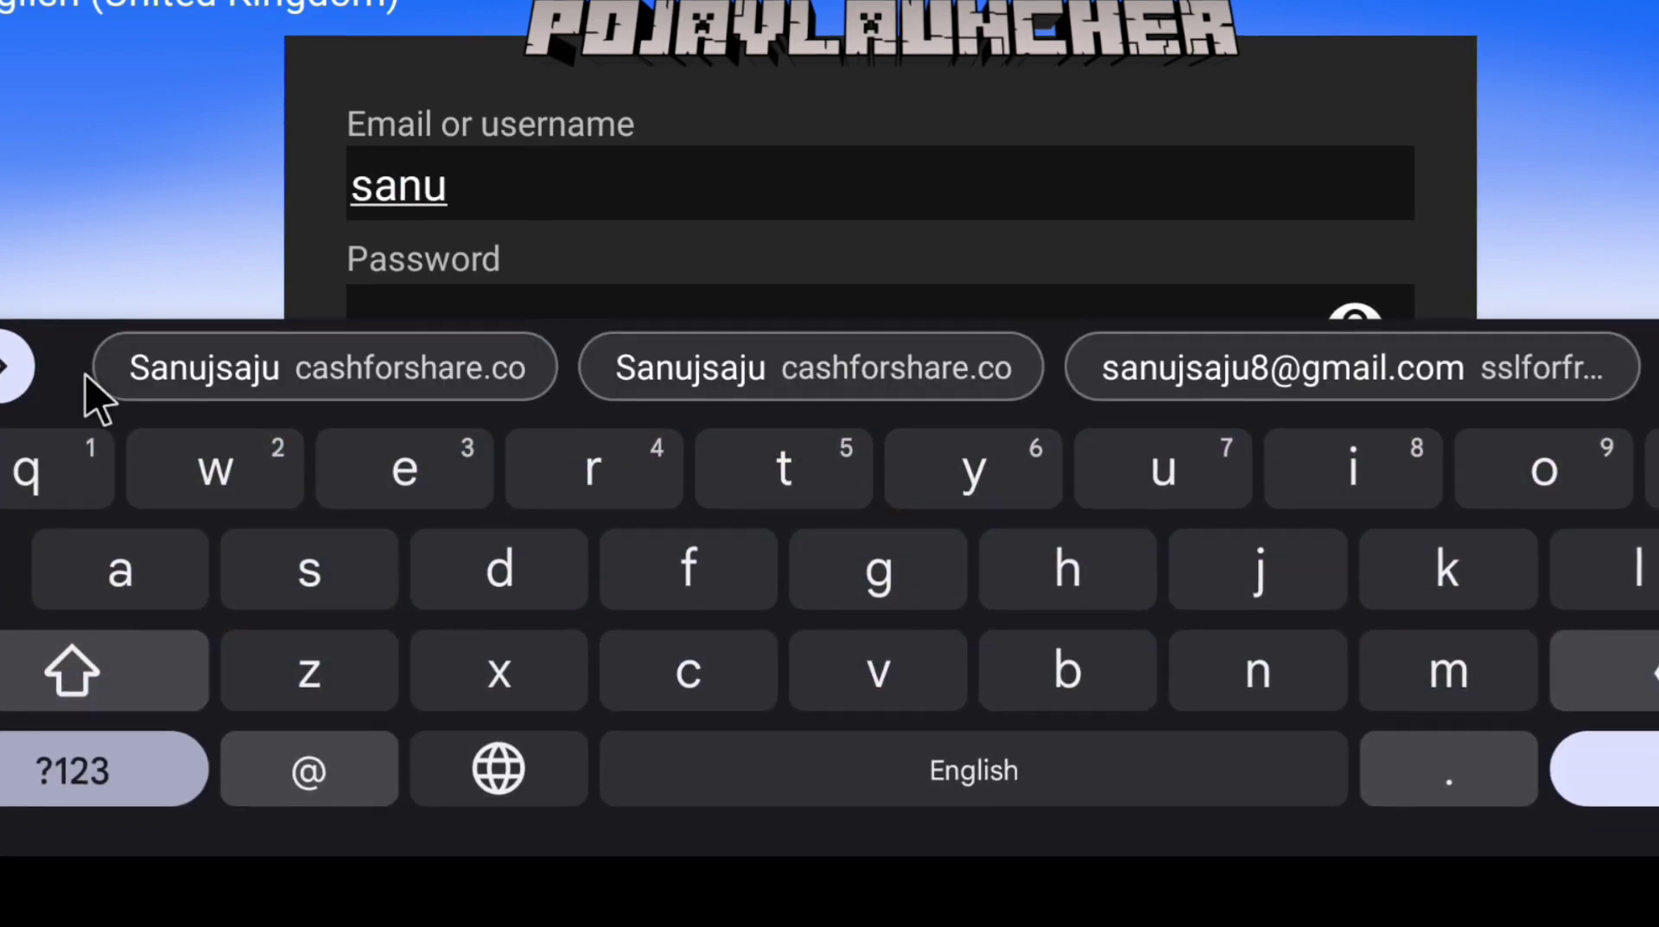
key(Escape)
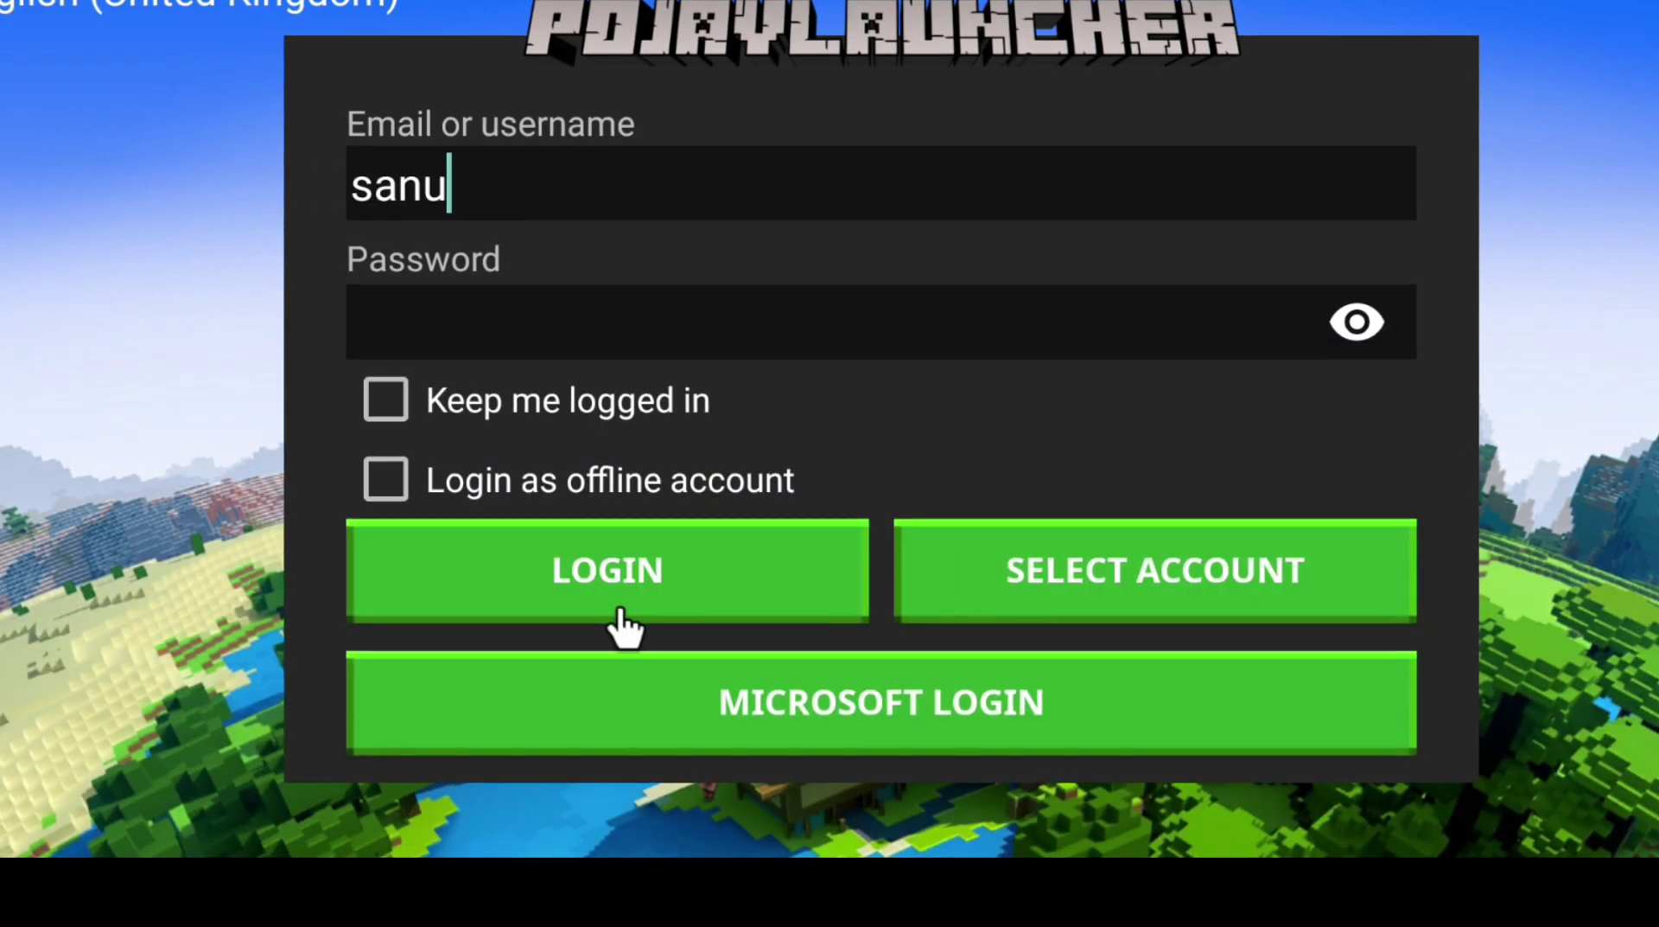
click(380, 400)
click(386, 481)
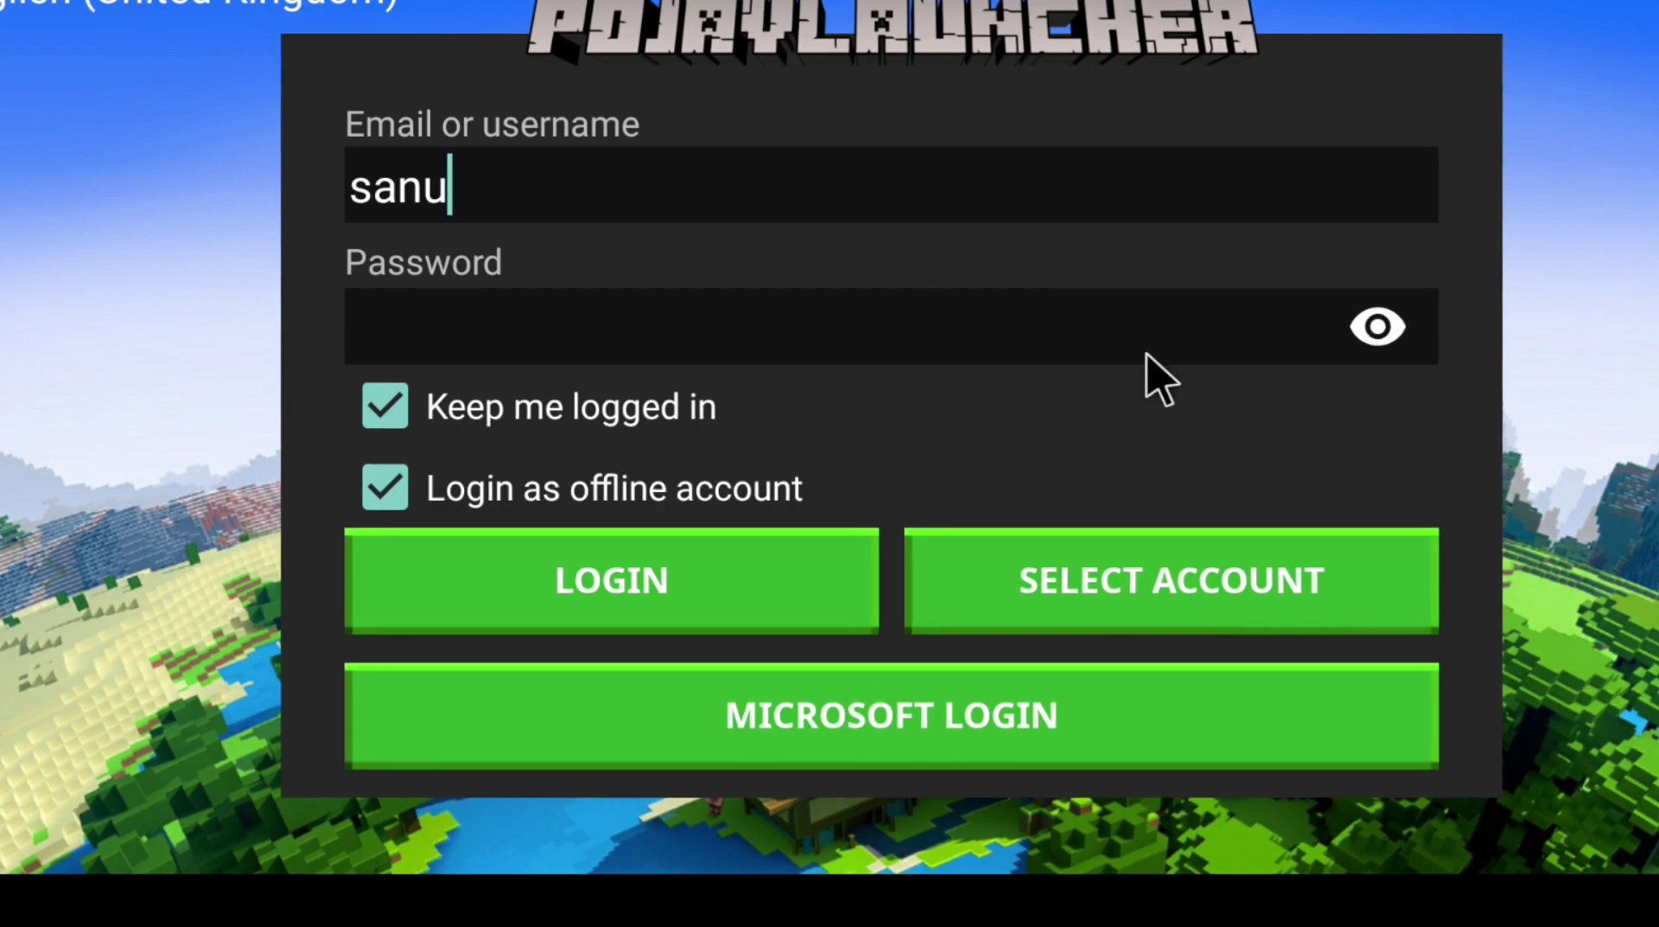
click(1159, 582)
click(721, 624)
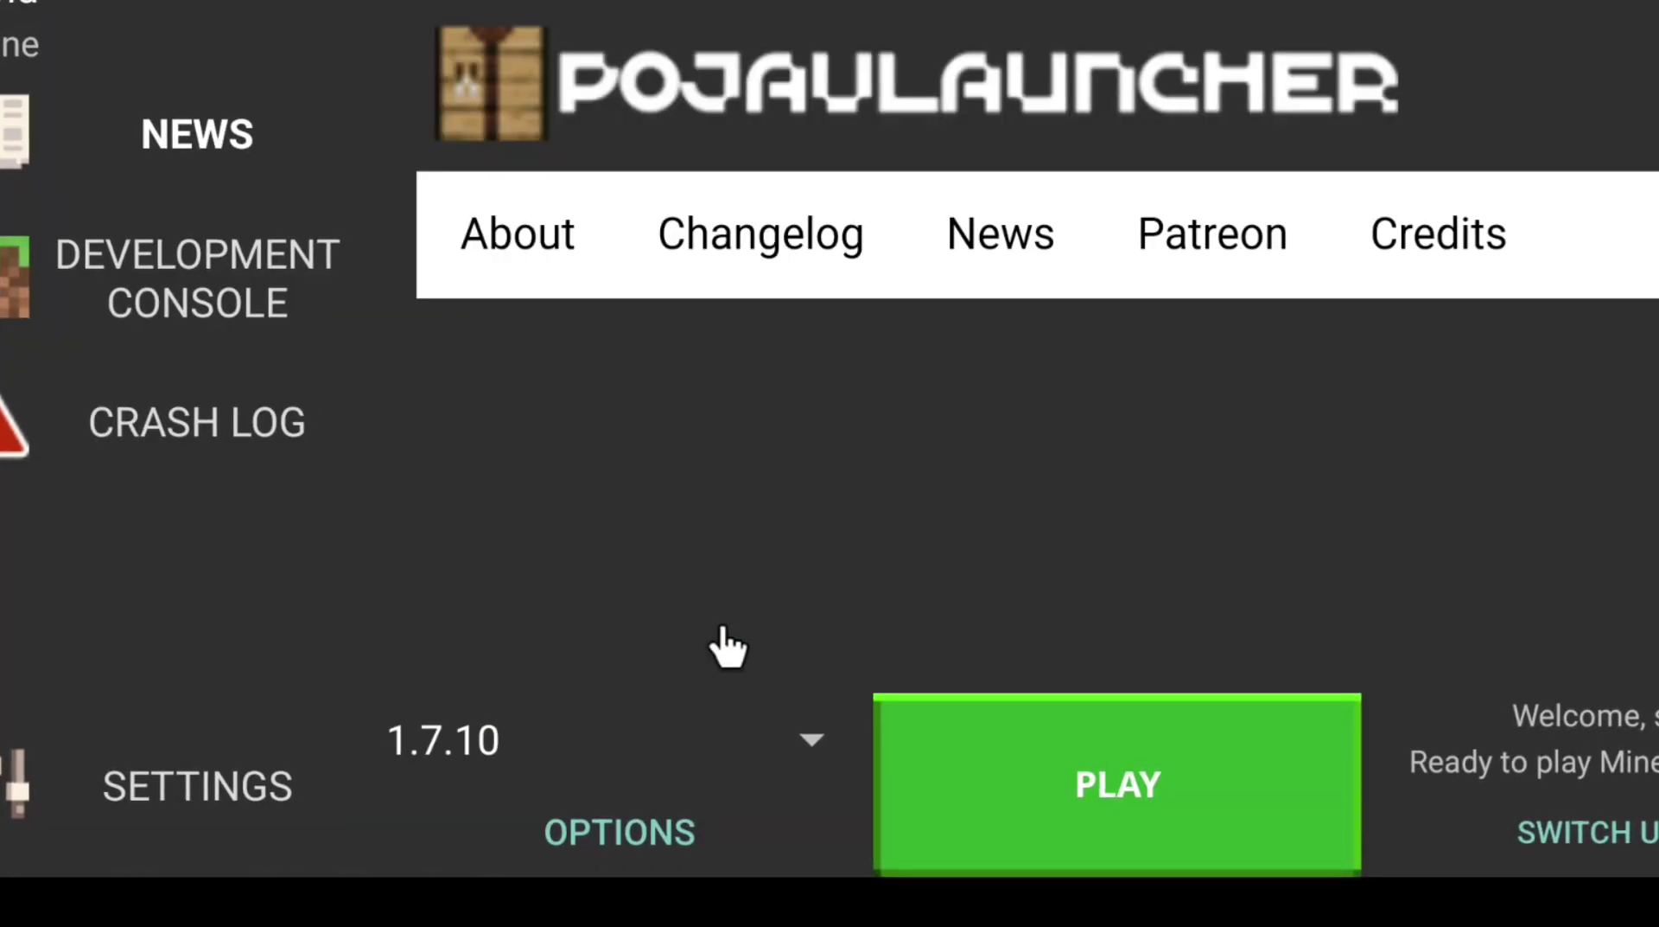
Select version 1.18.2 in the version list, replacing 1.7.10
click(750, 750)
scroll(635, 588, up, 2)
scroll(635, 562, up, 5)
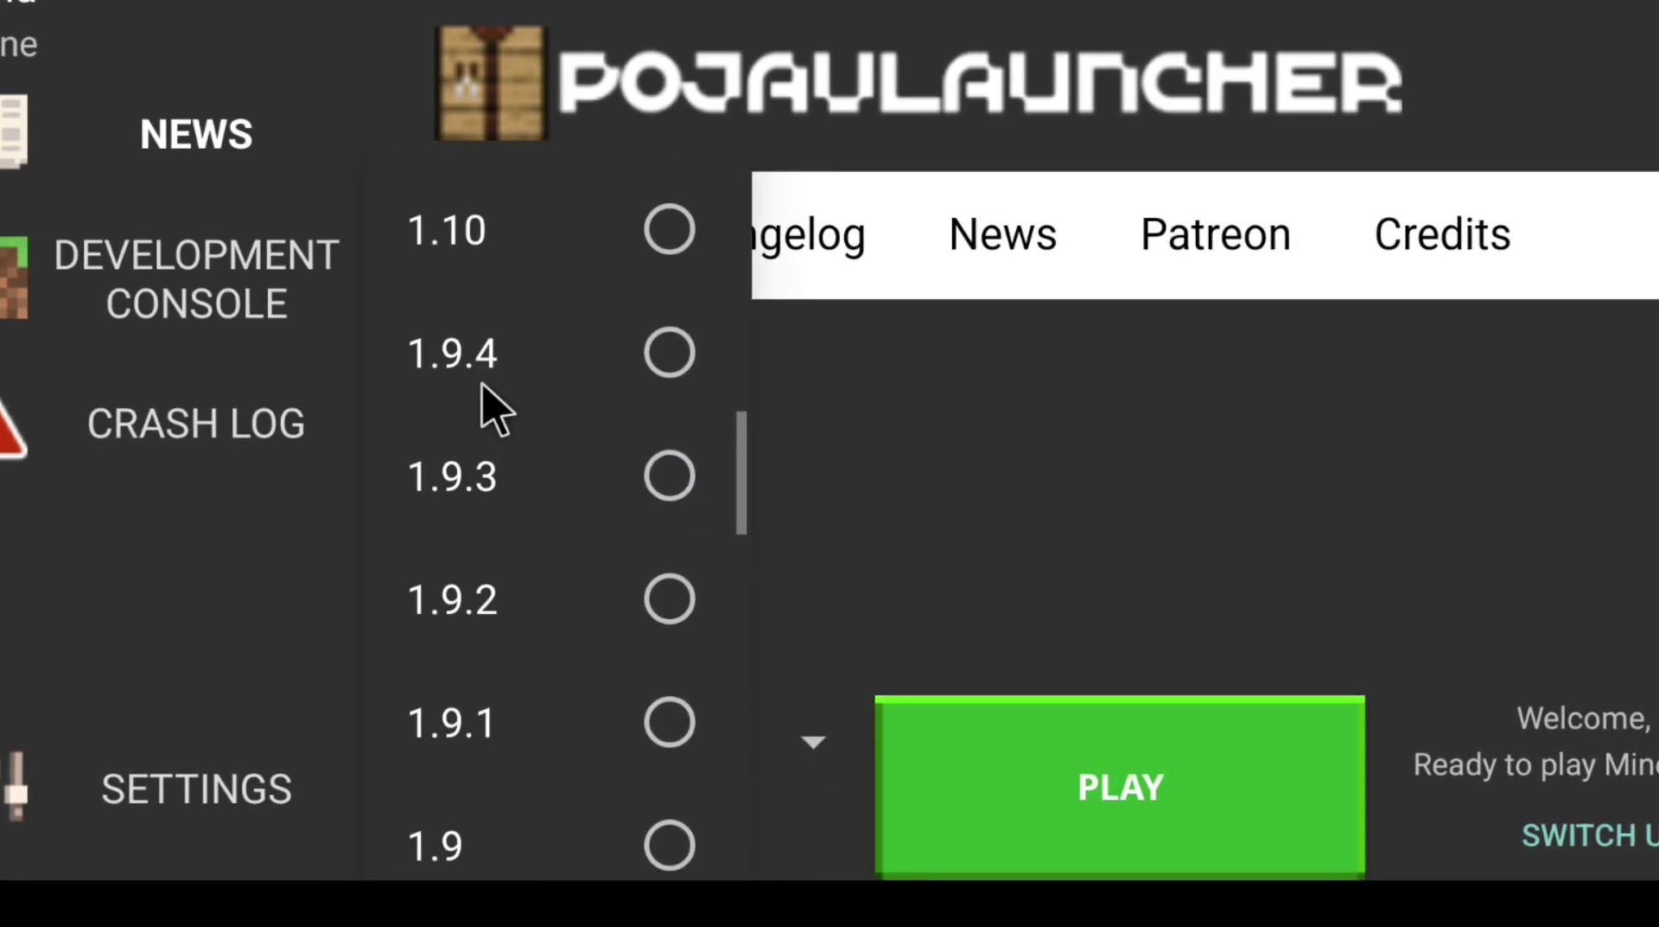
scroll(574, 536, up, 10)
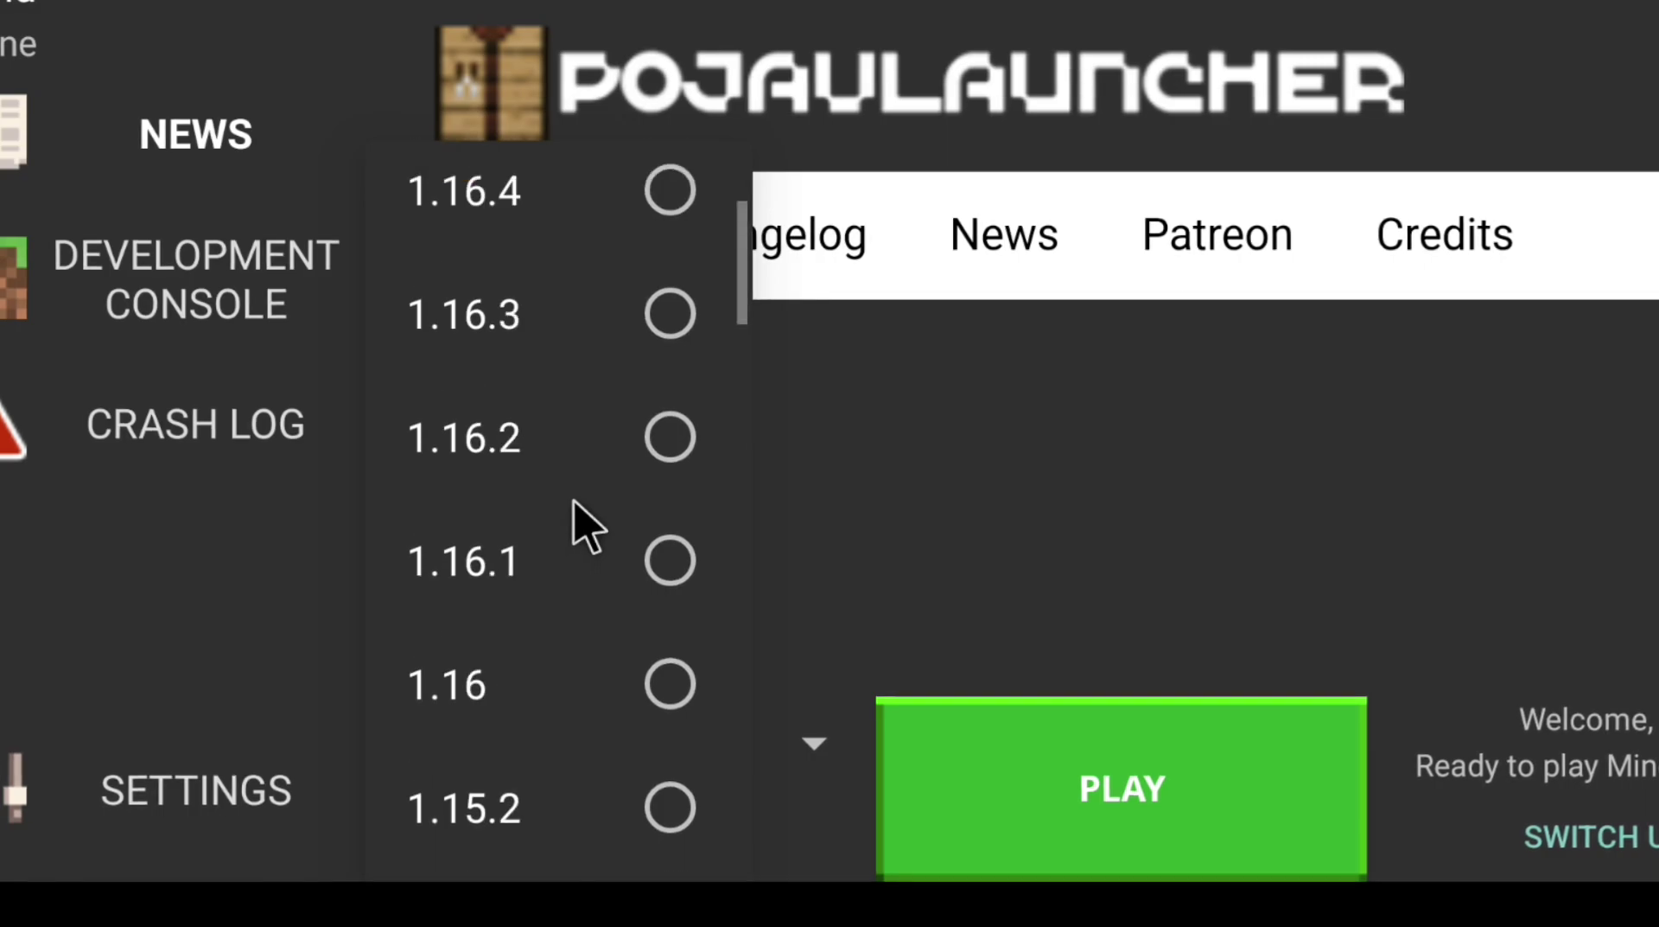
scroll(574, 519, up, 4)
click(671, 204)
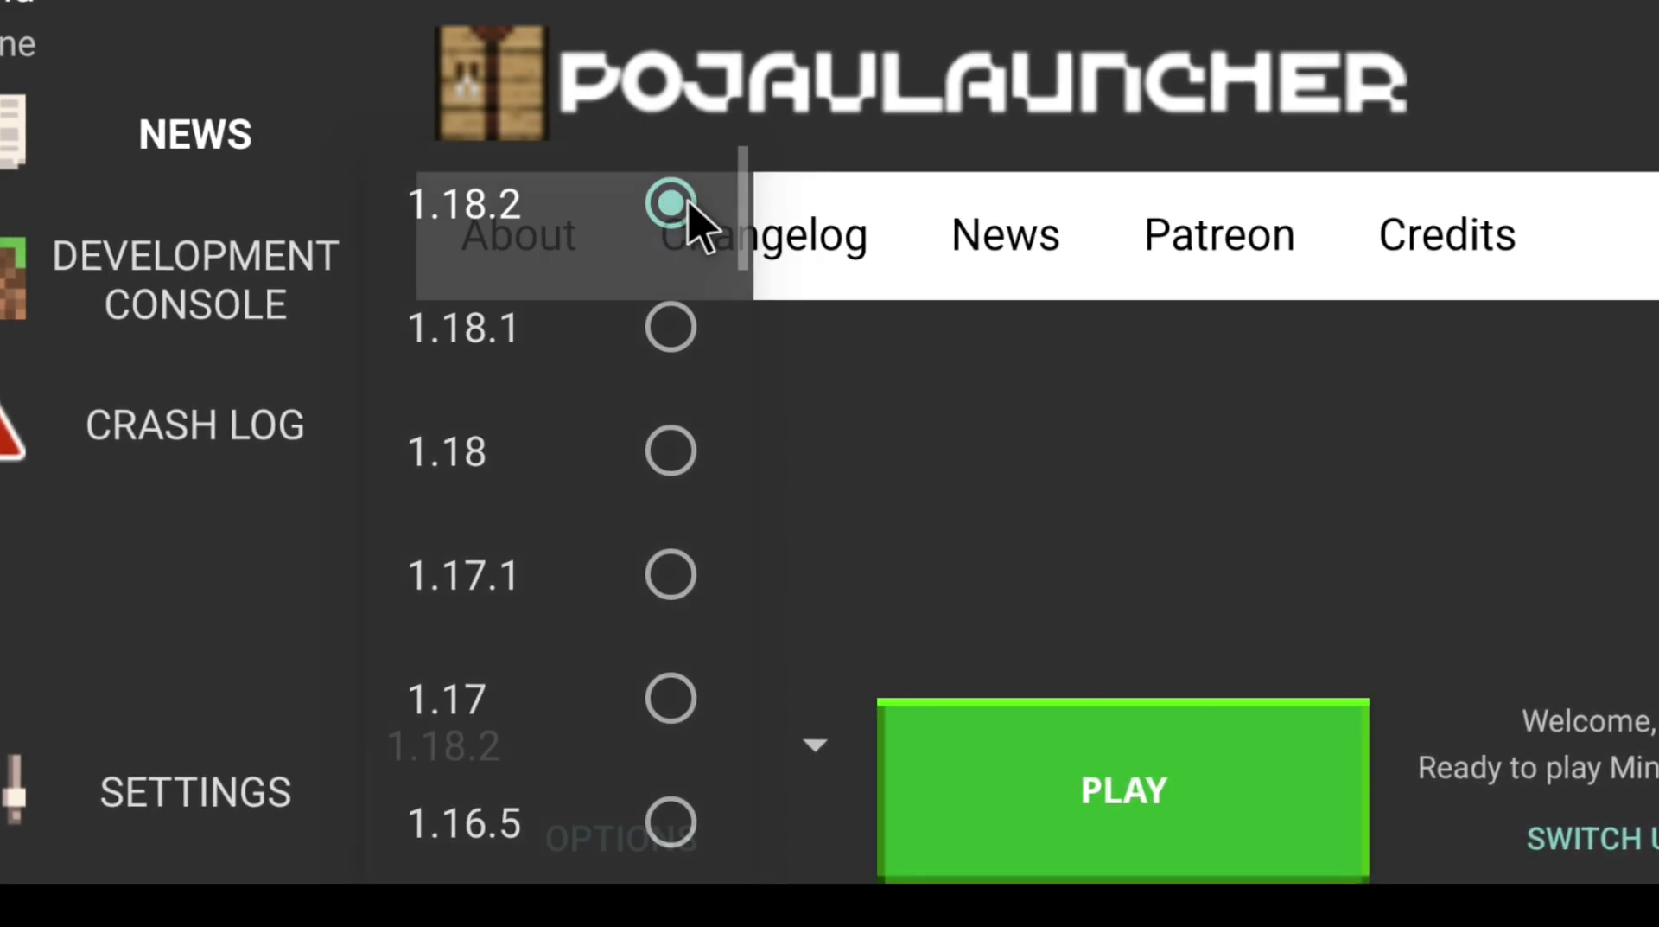
click(1115, 804)
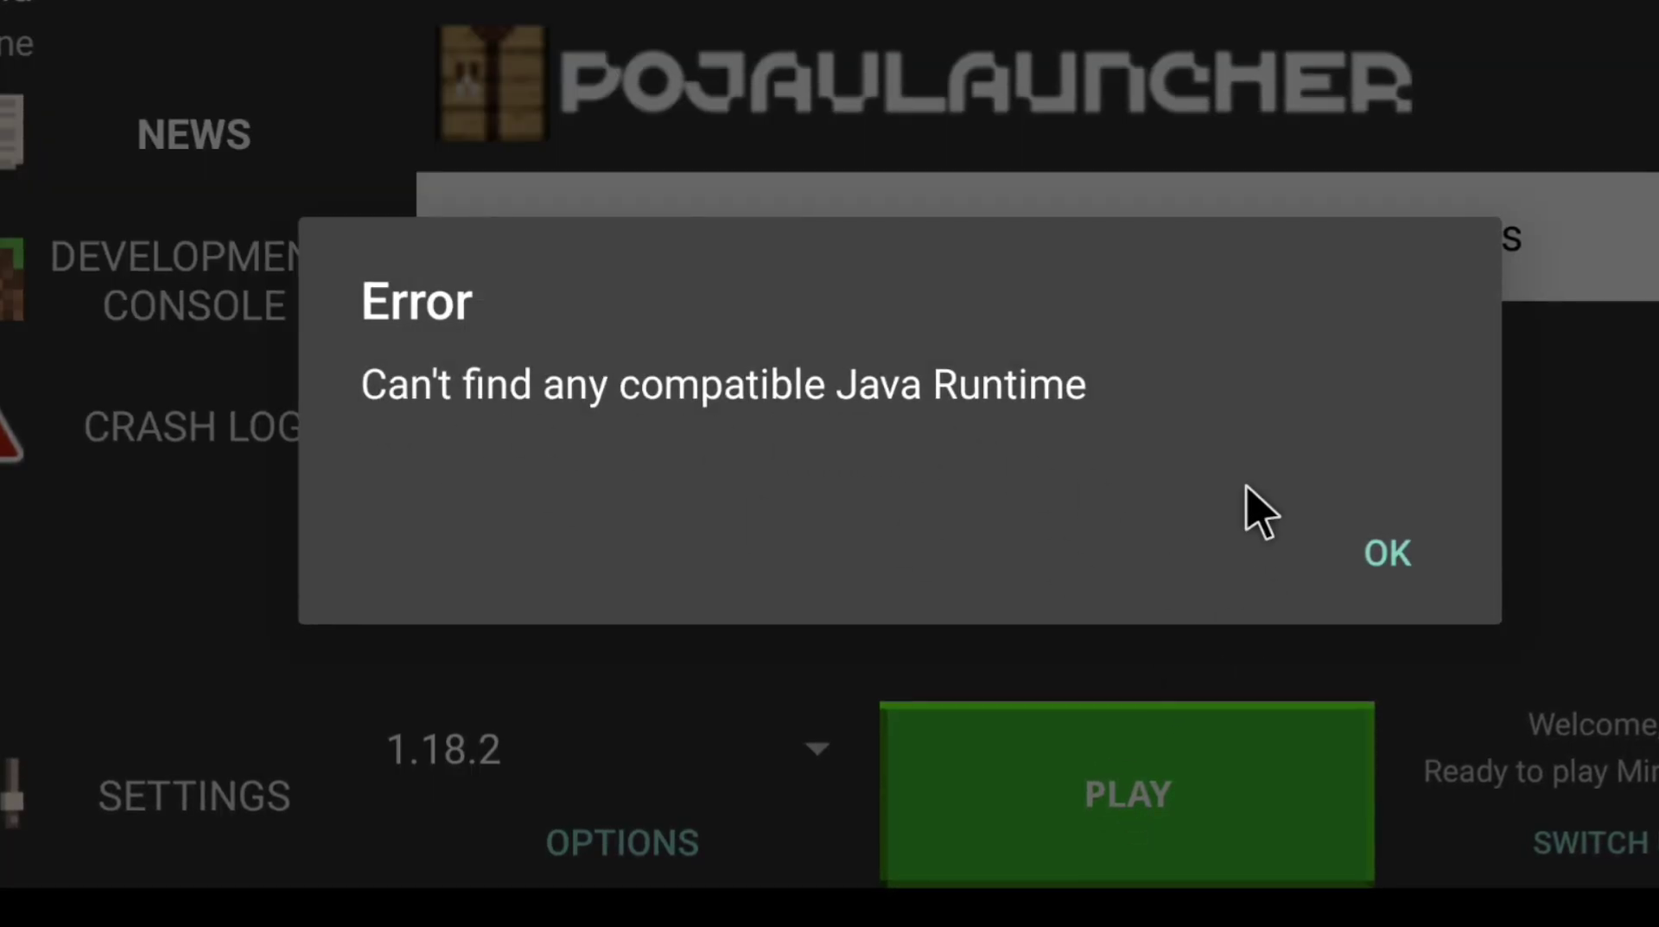
click(1387, 575)
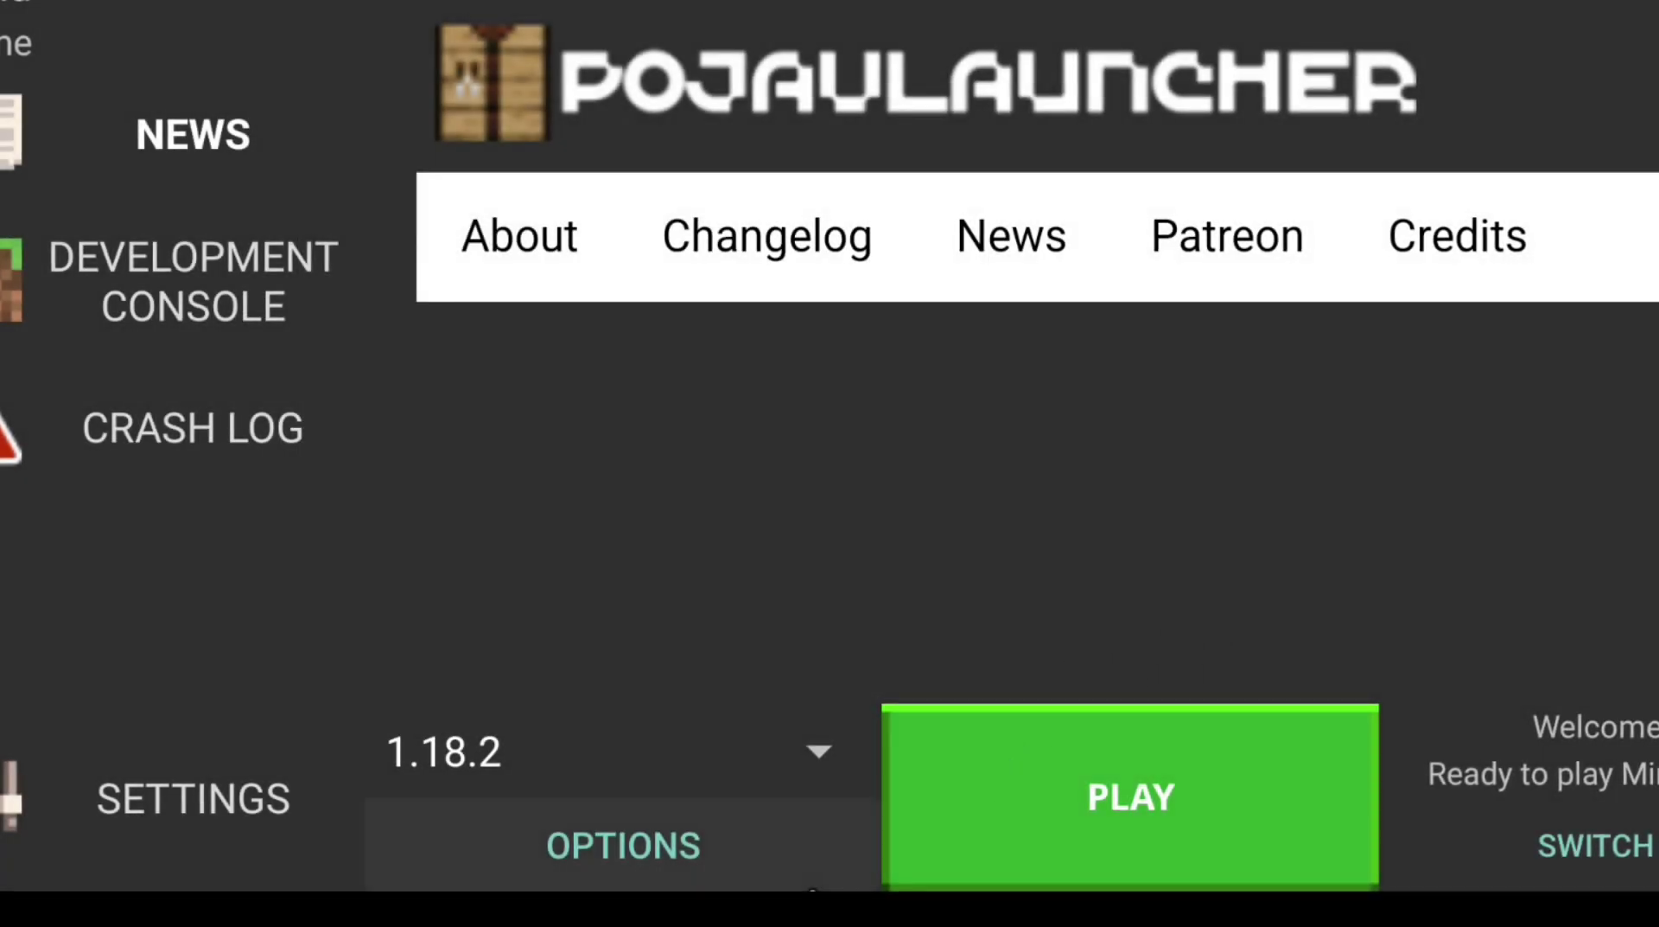
Copy the android-openjdk-build-multiarch GitHub releases URL from the Keep note
key(Escape)
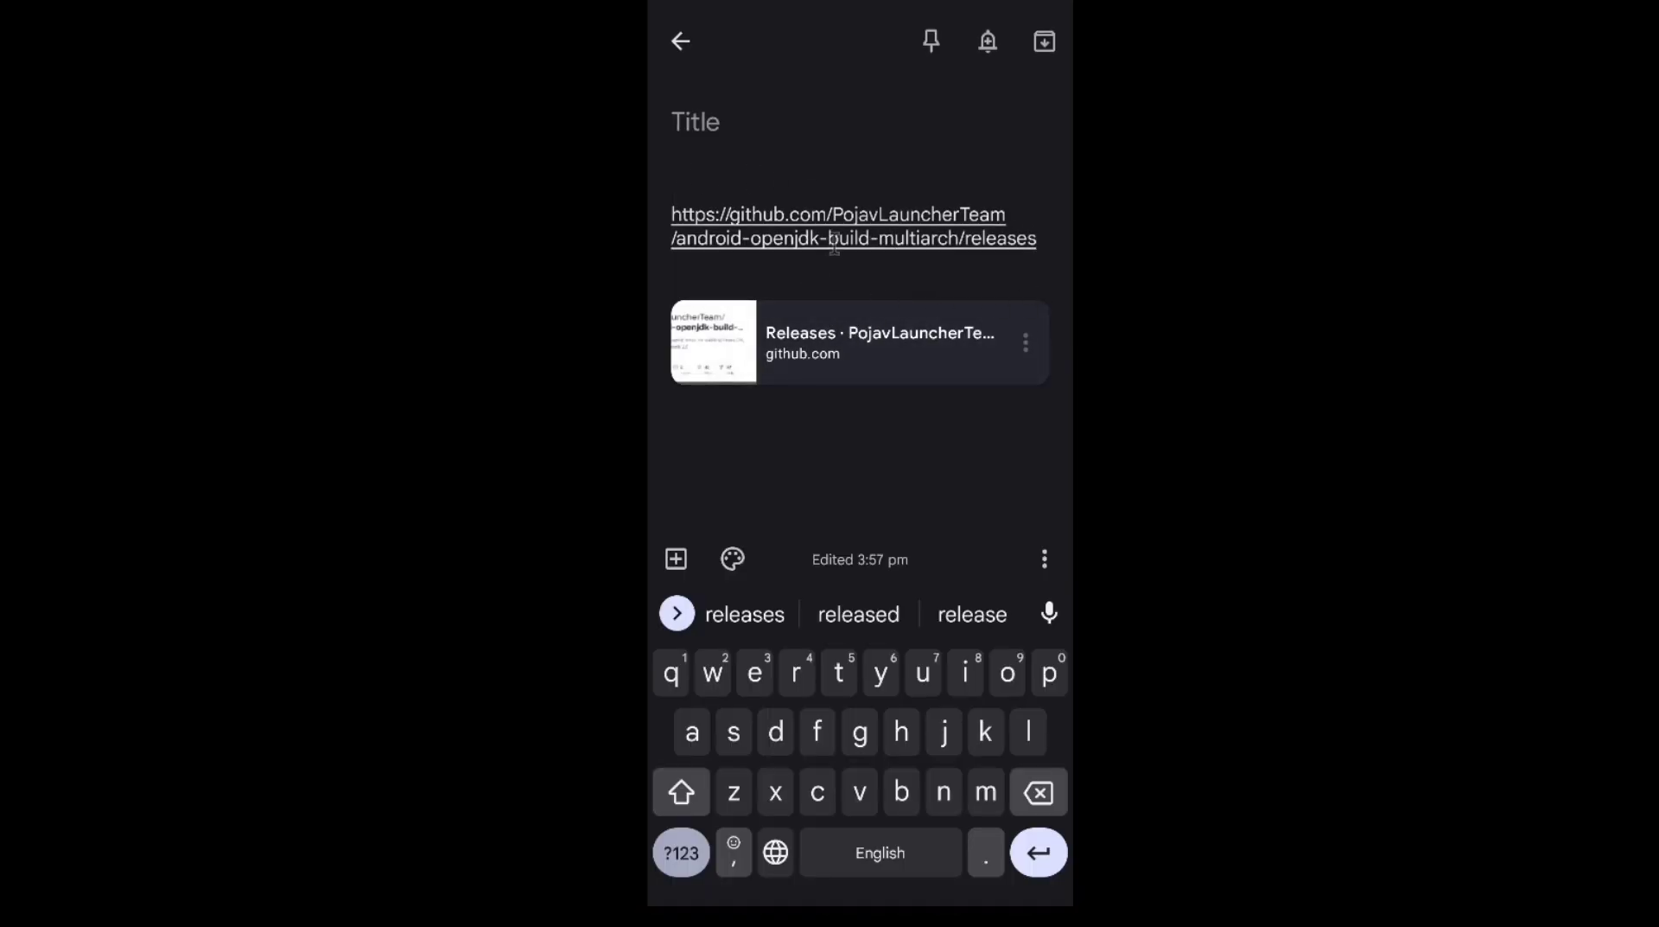
drag(682, 214, 780, 250)
click(839, 235)
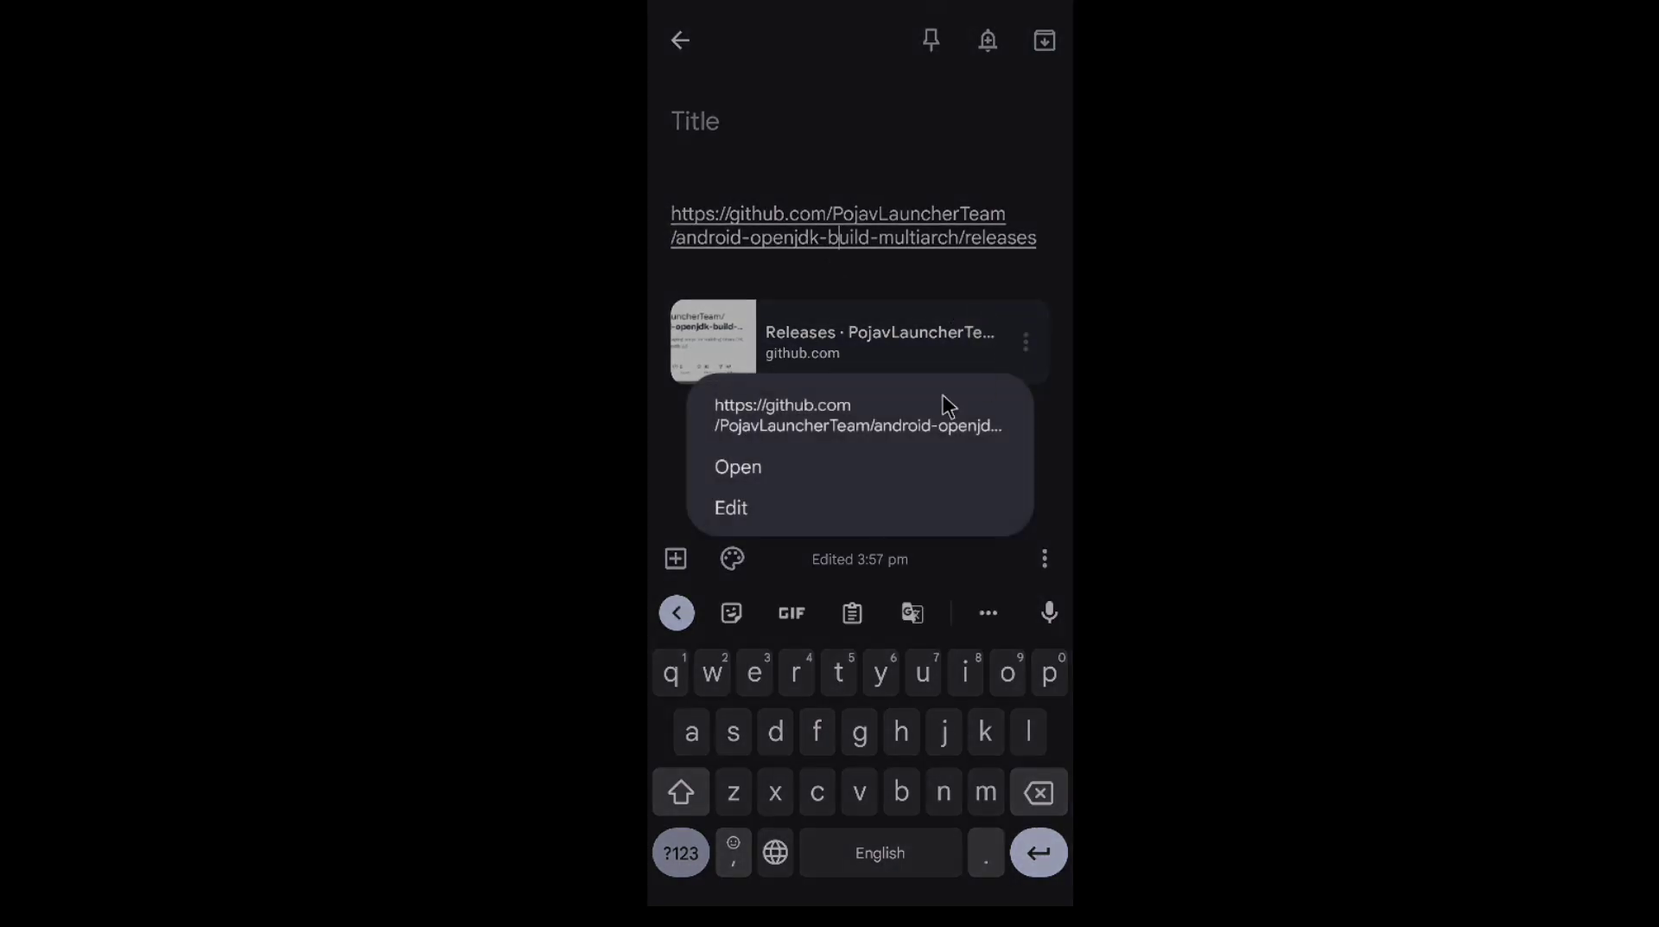
click(964, 287)
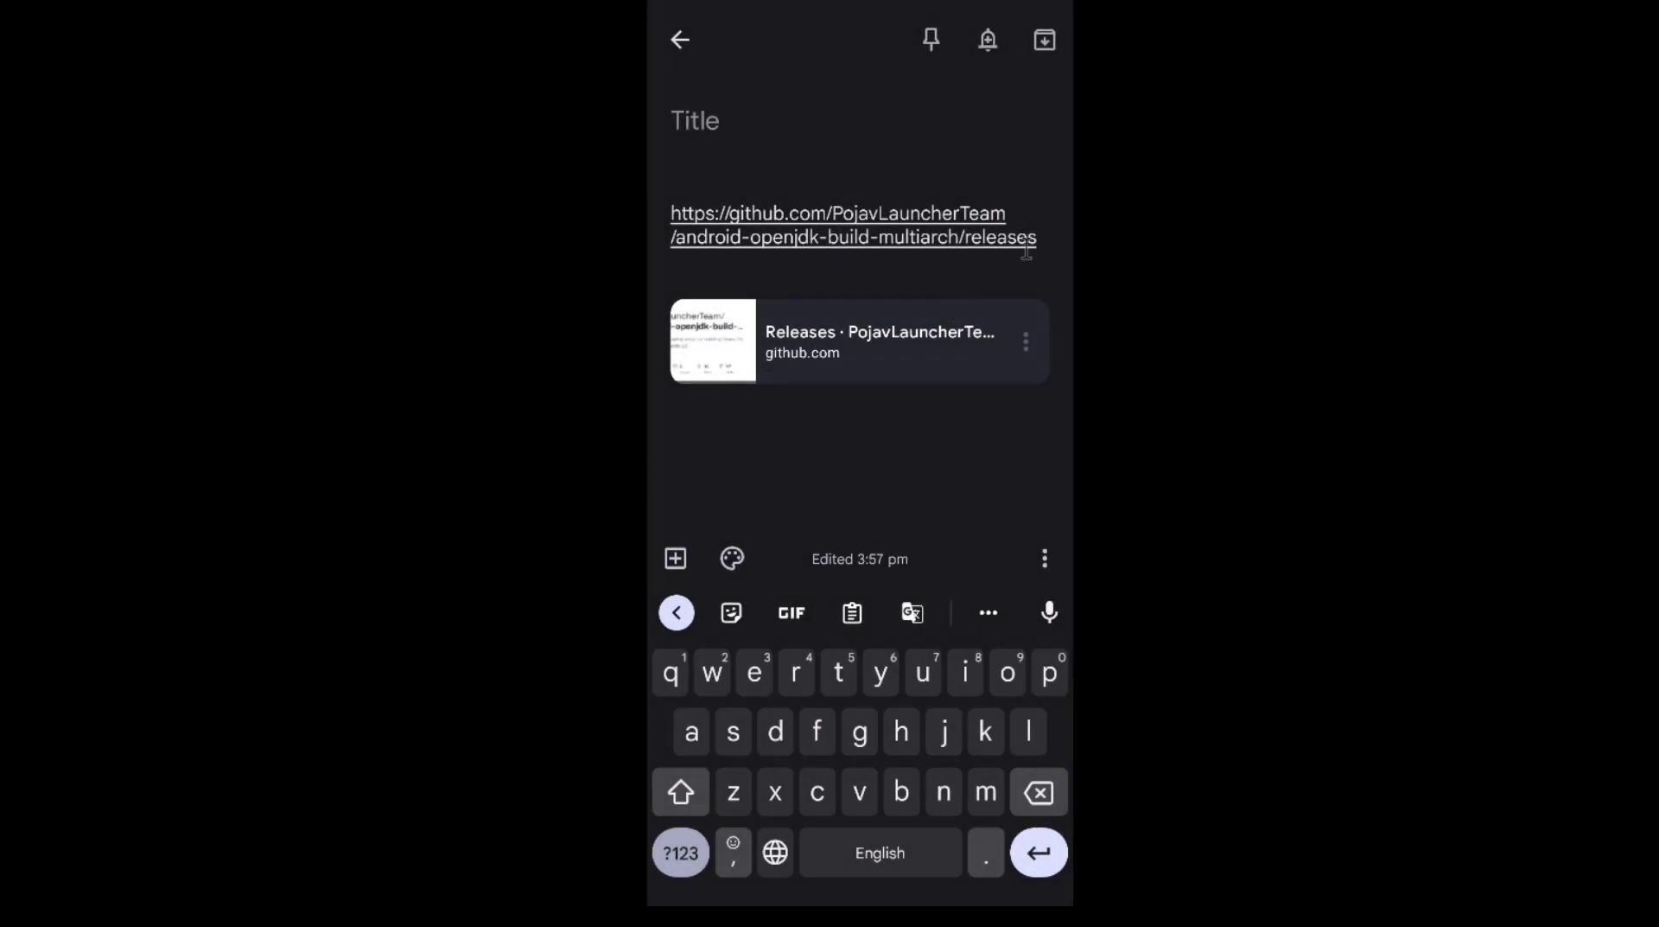
drag(1034, 236, 667, 208)
right_click(799, 218)
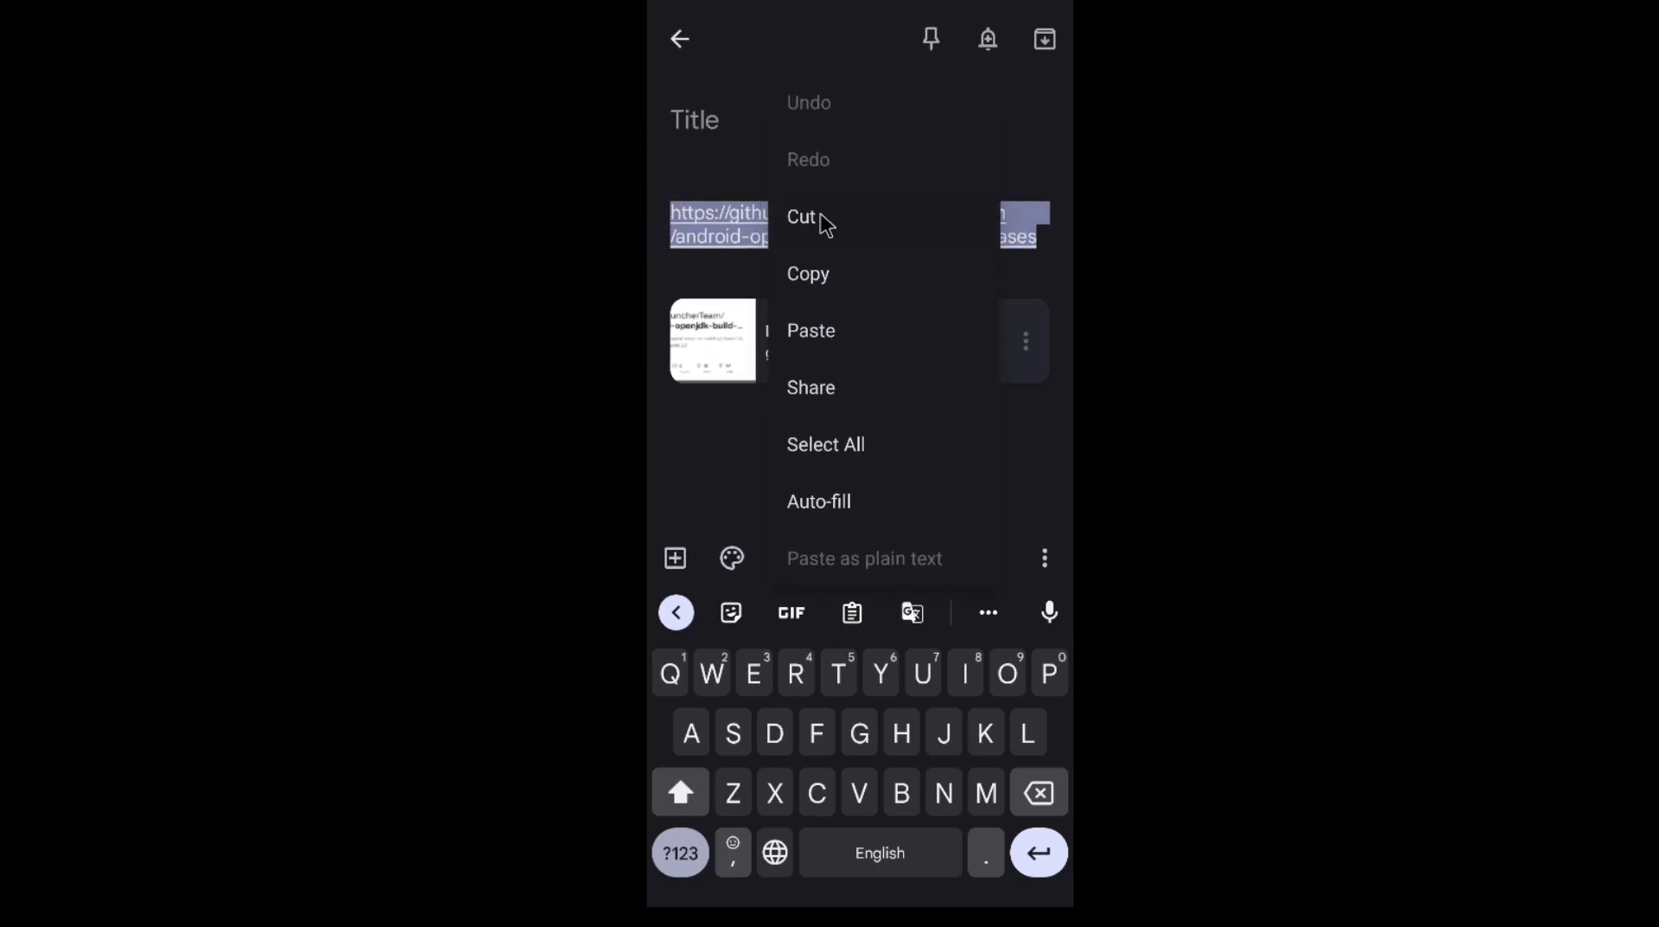
click(813, 276)
key(super+h)
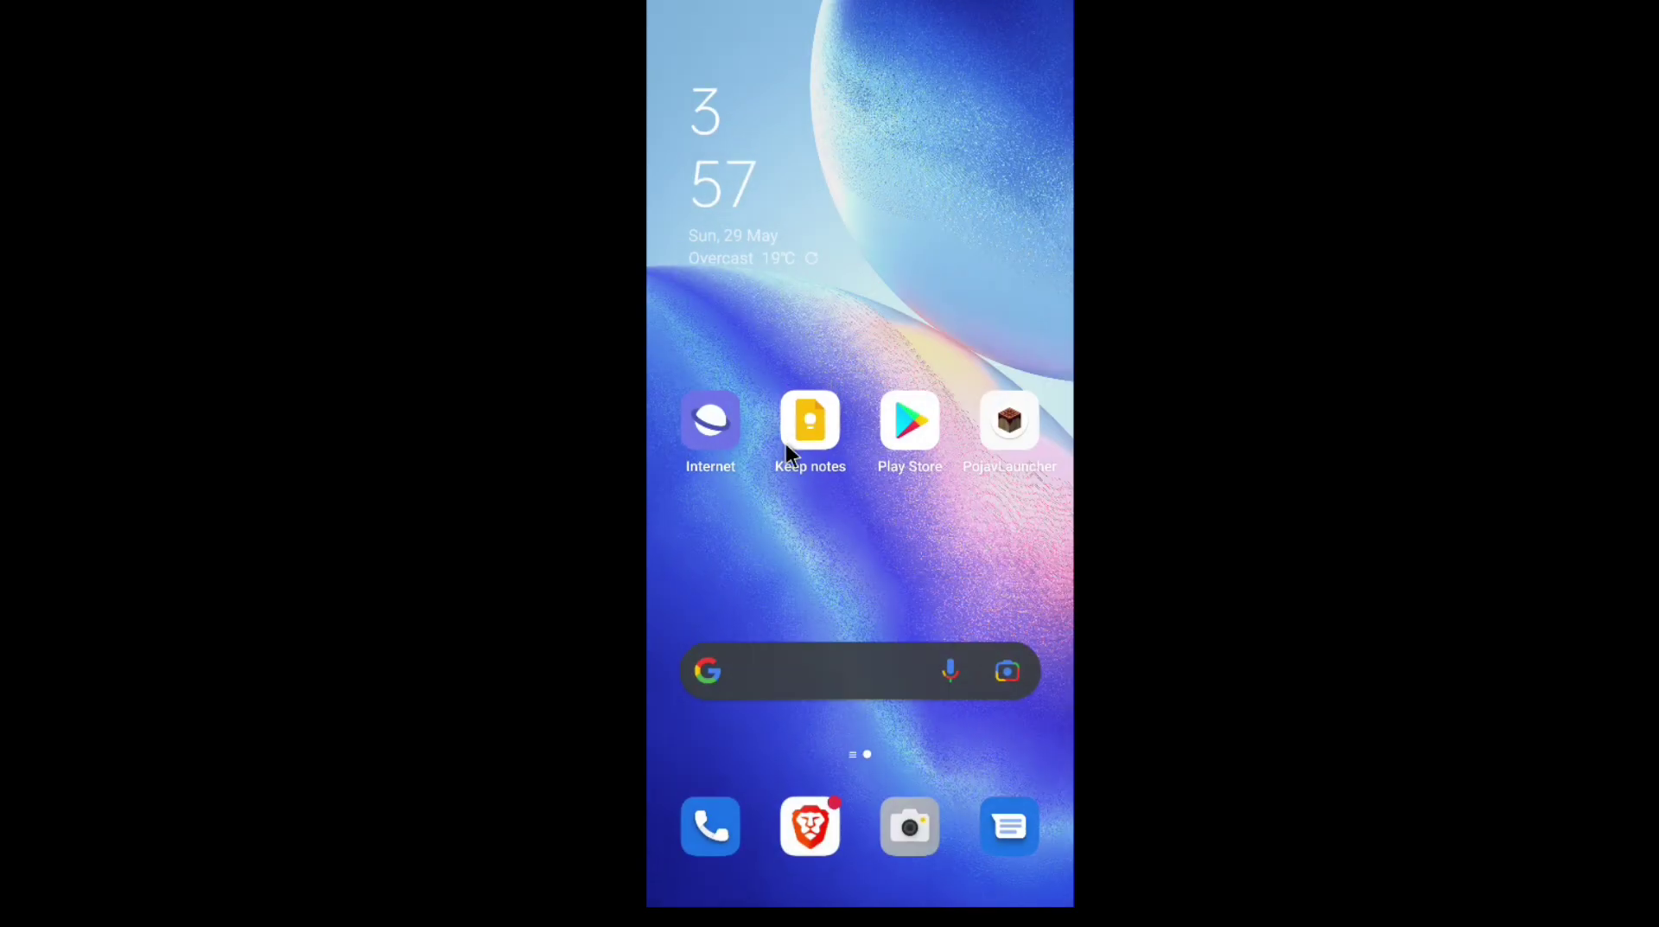
Paste the copied GitHub releases link into Samsung Internet and load it
click(713, 432)
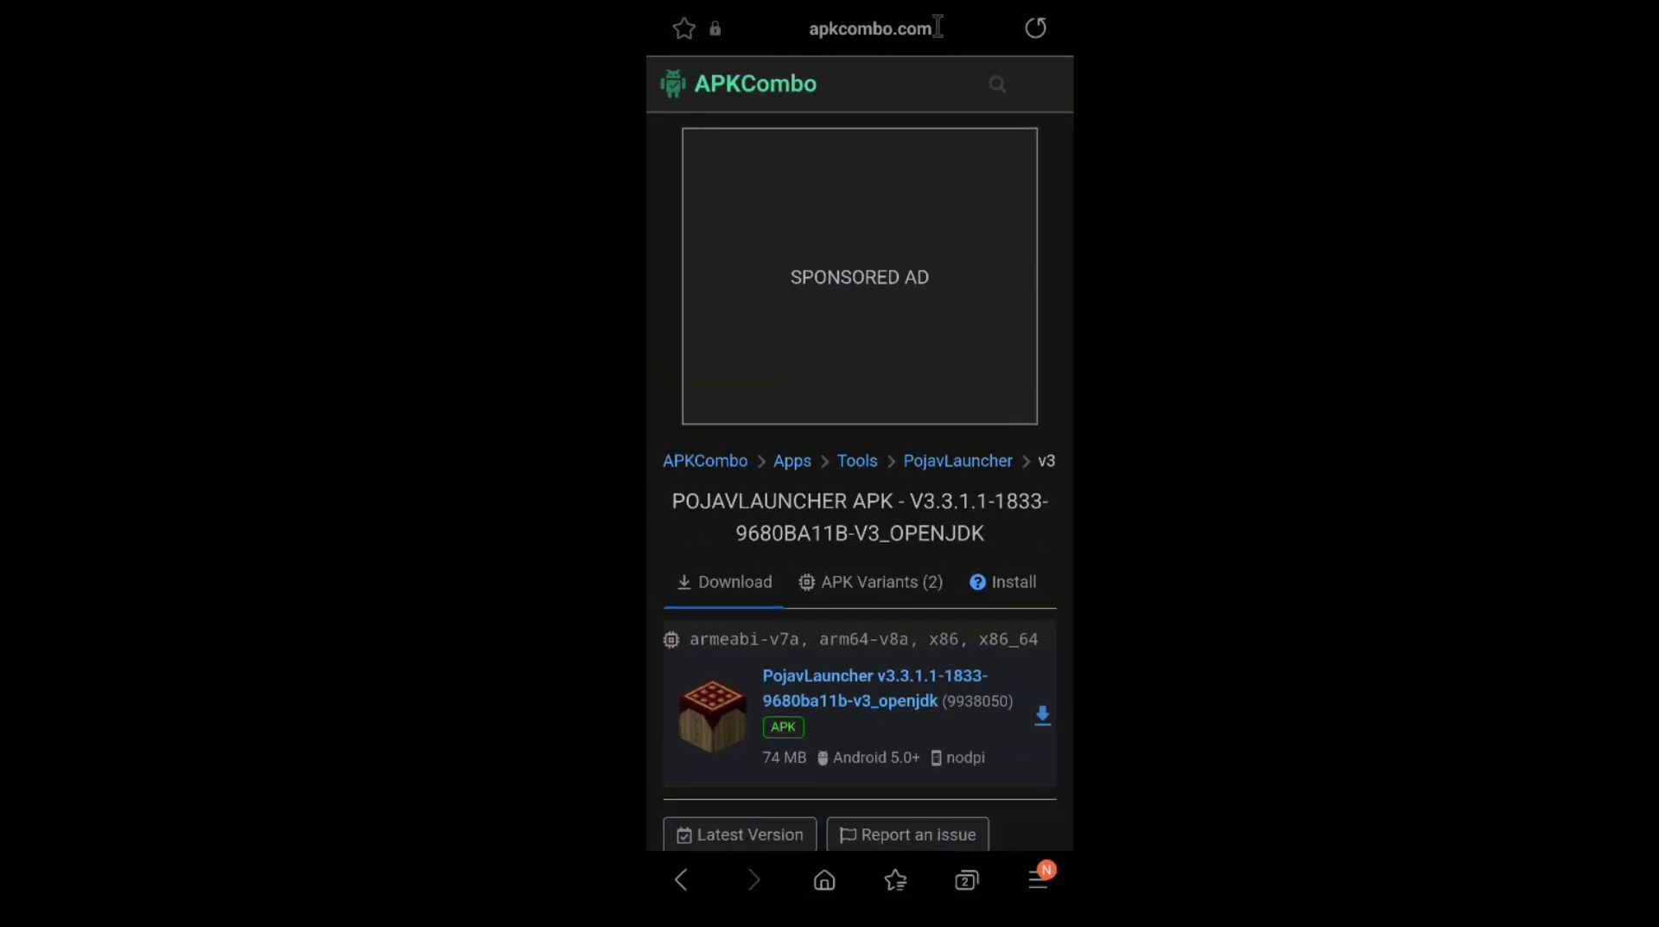
click(938, 28)
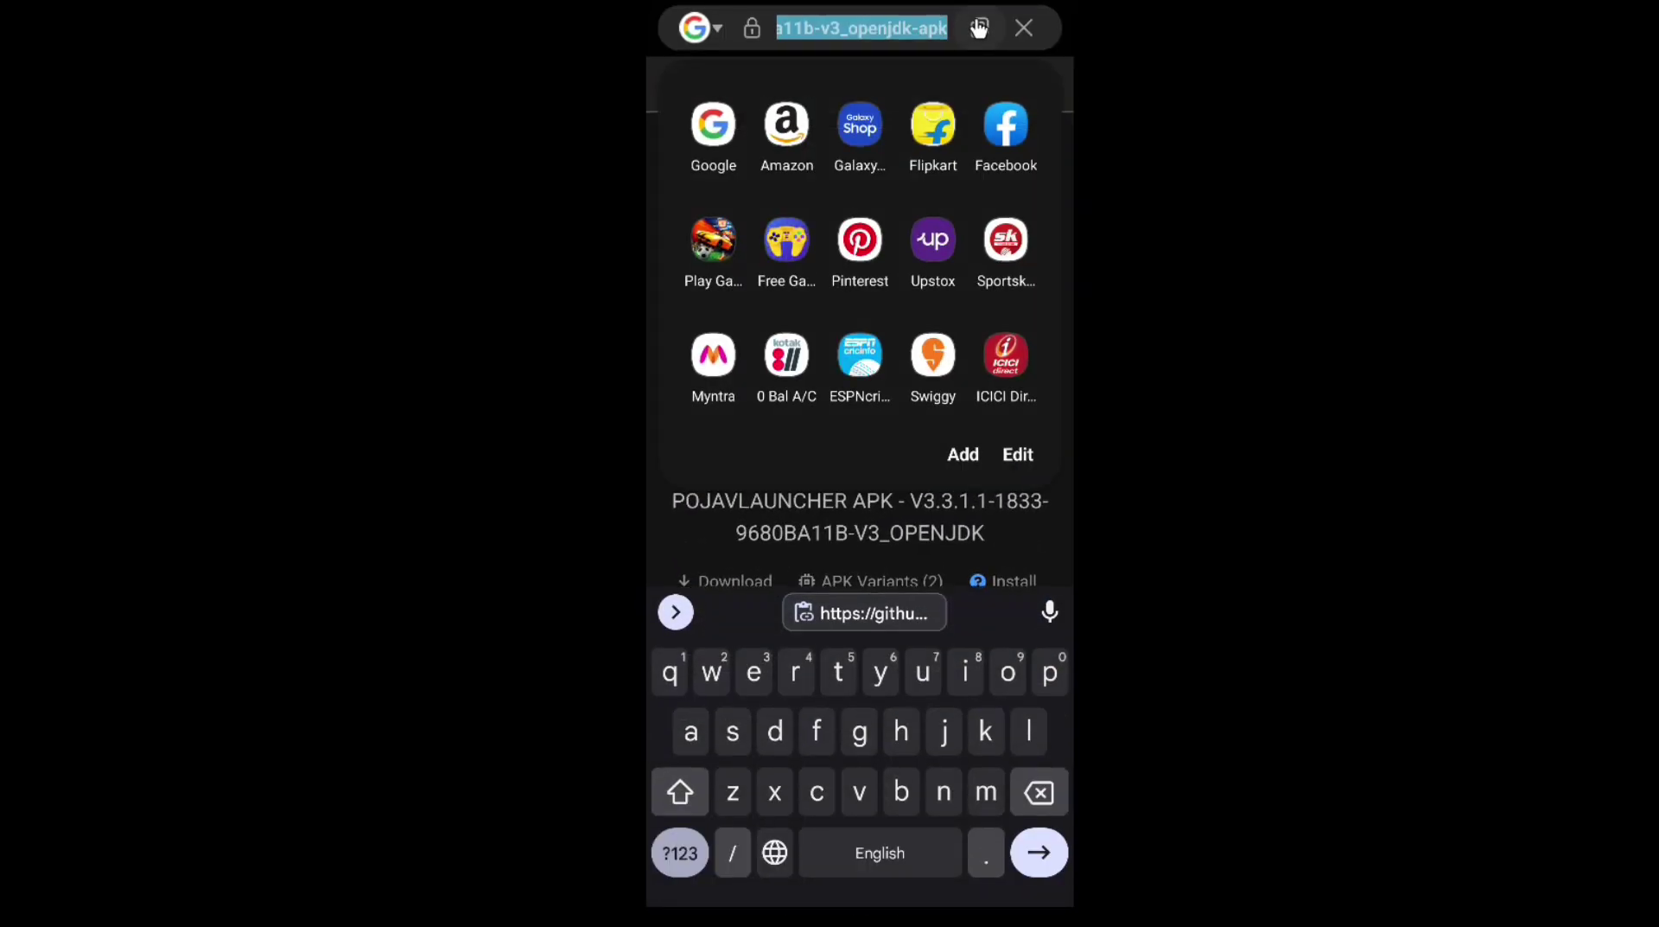
right_click(897, 34)
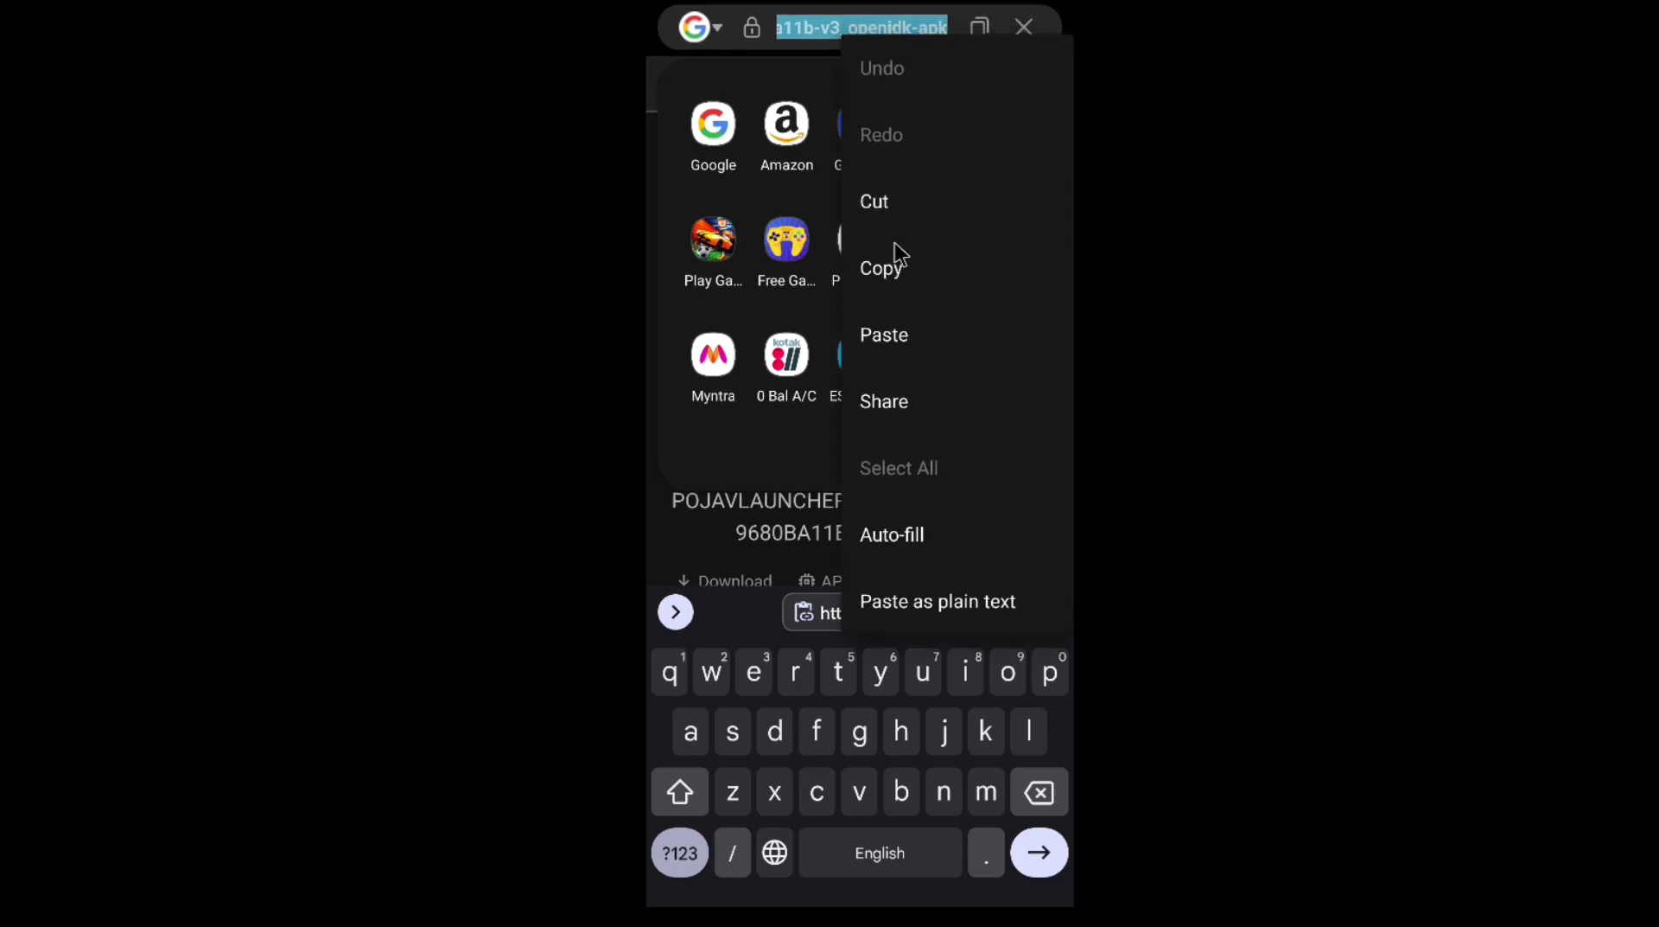
click(887, 333)
click(1037, 852)
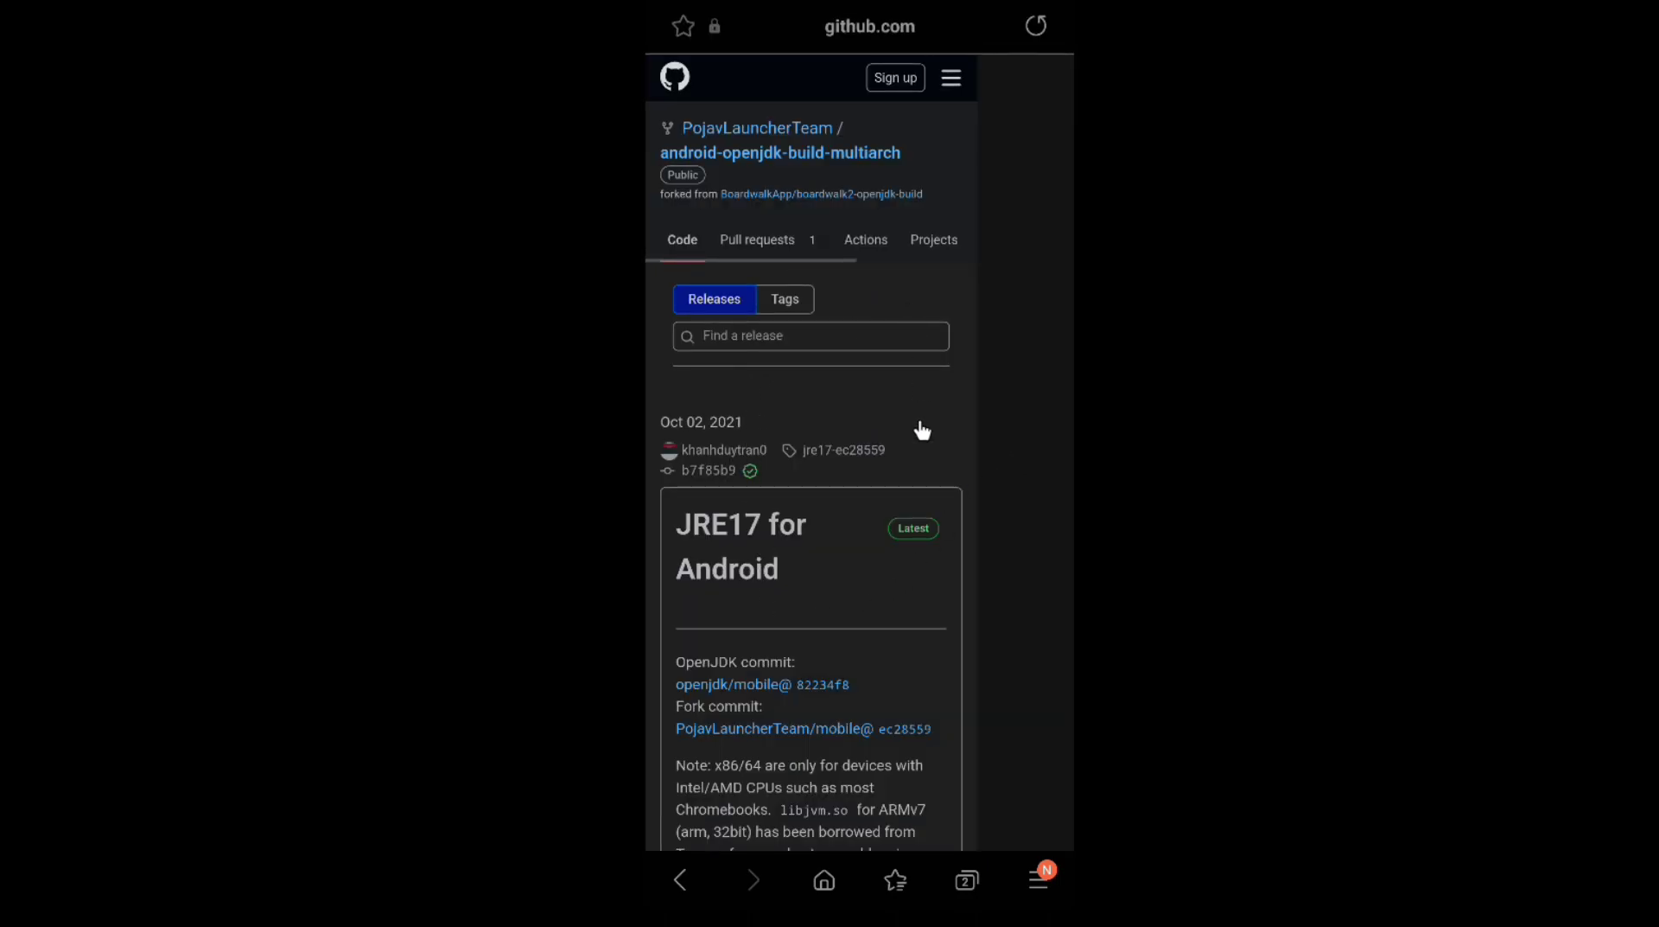
scroll(864, 582, down, 5)
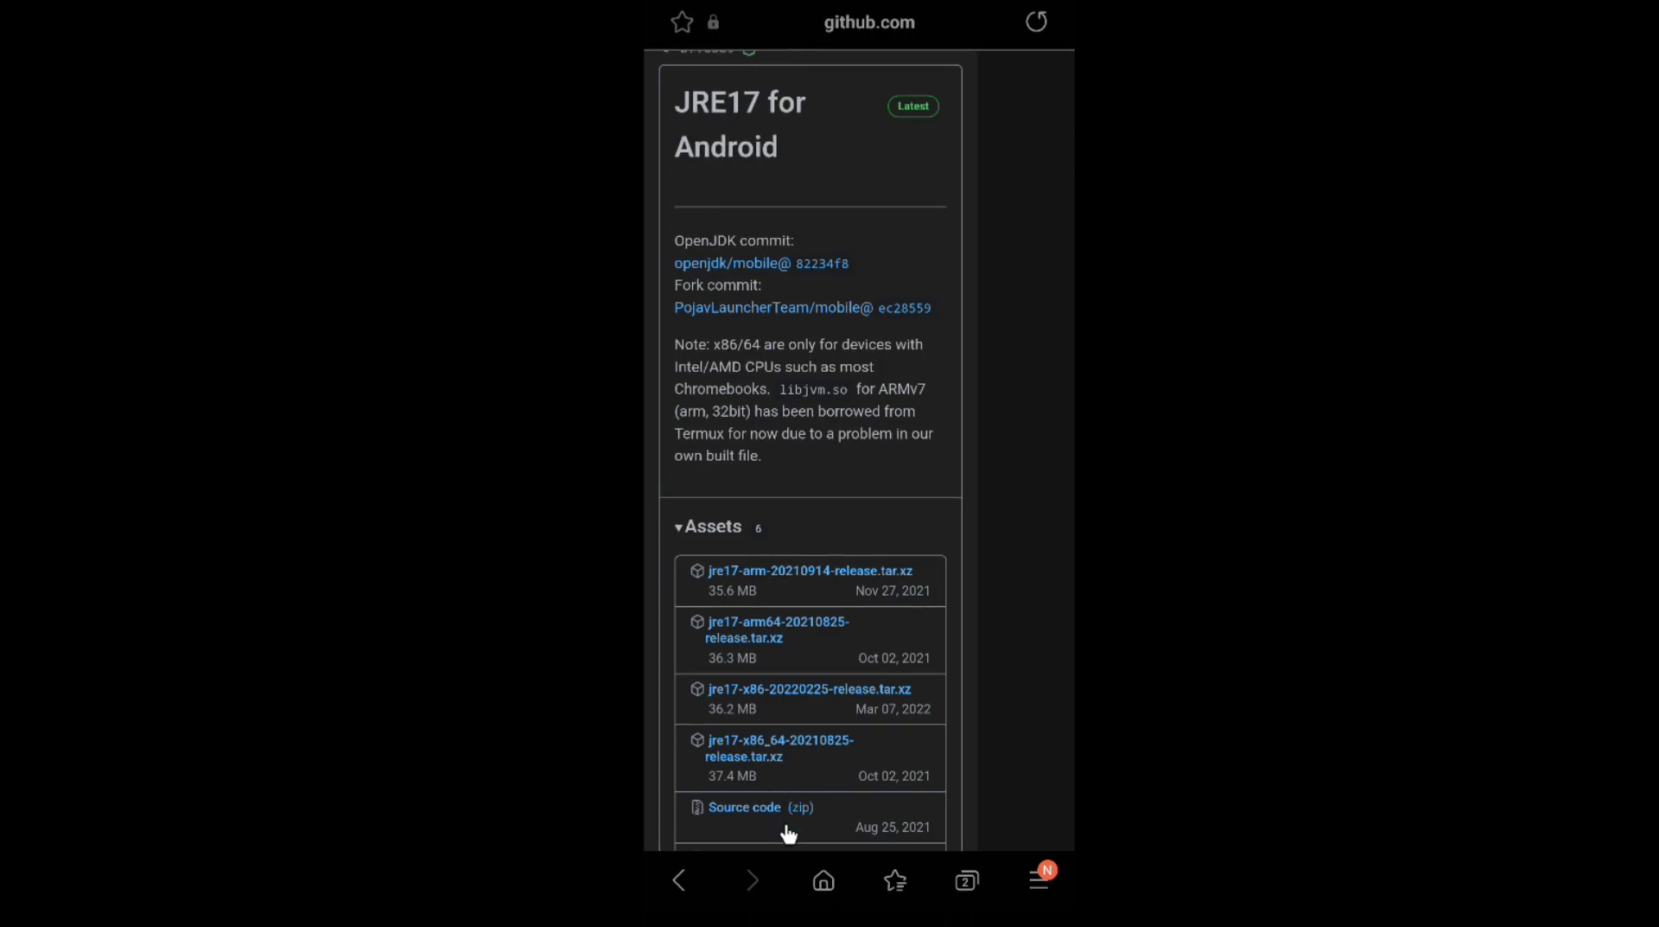
scroll(791, 825, down, 2)
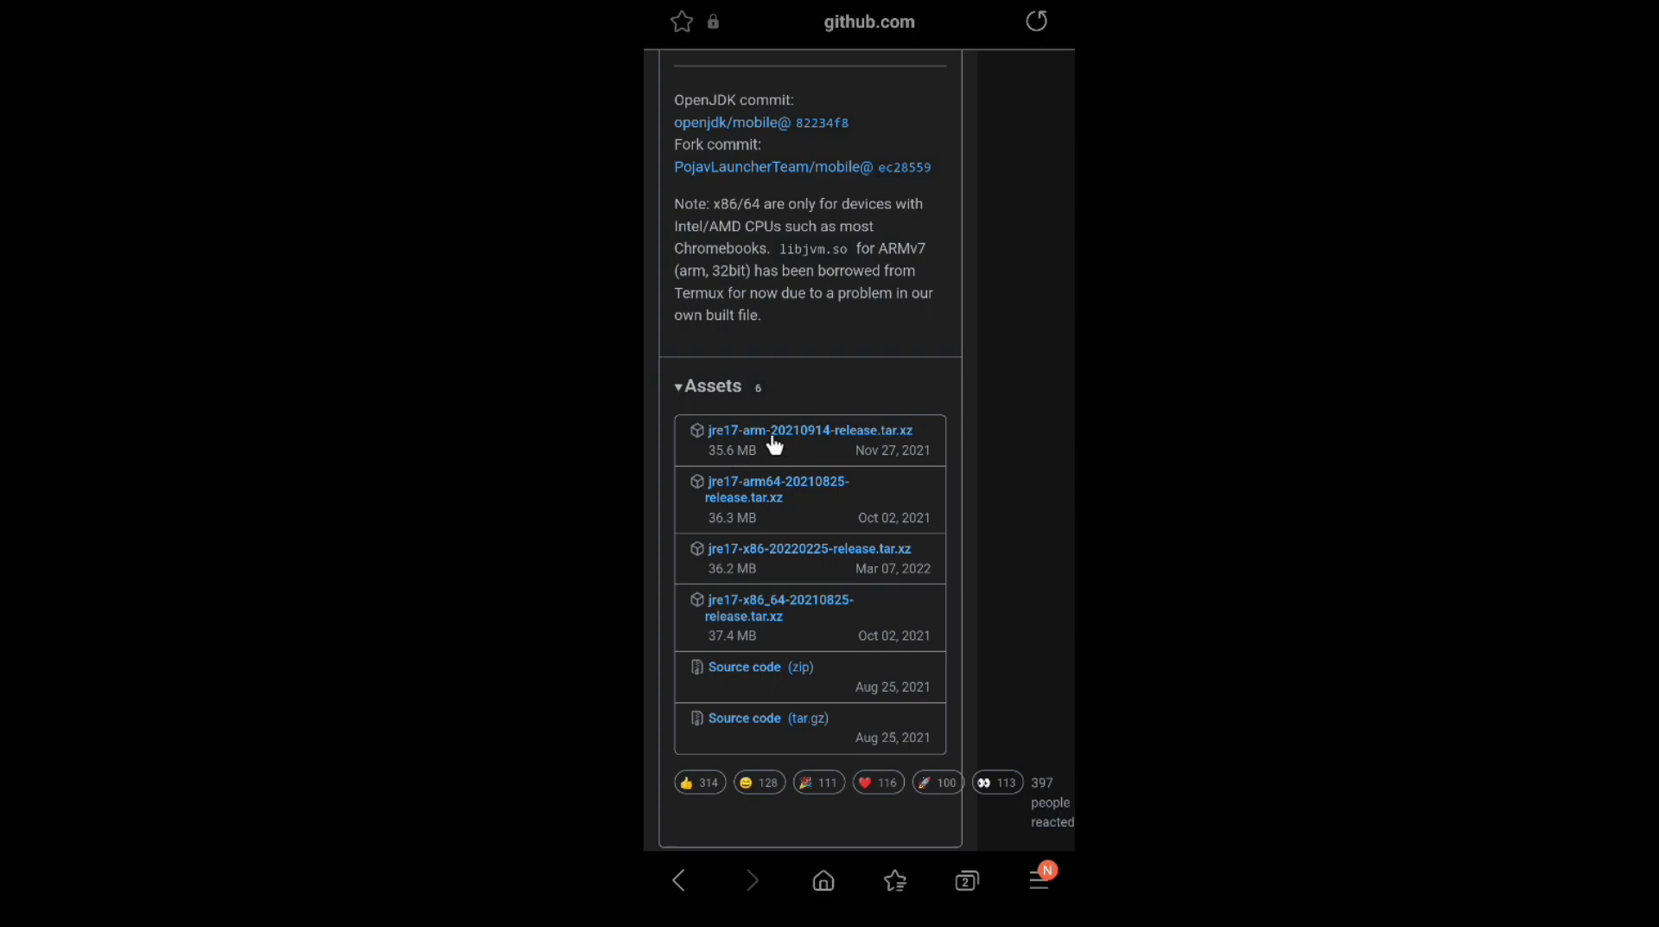
click(896, 880)
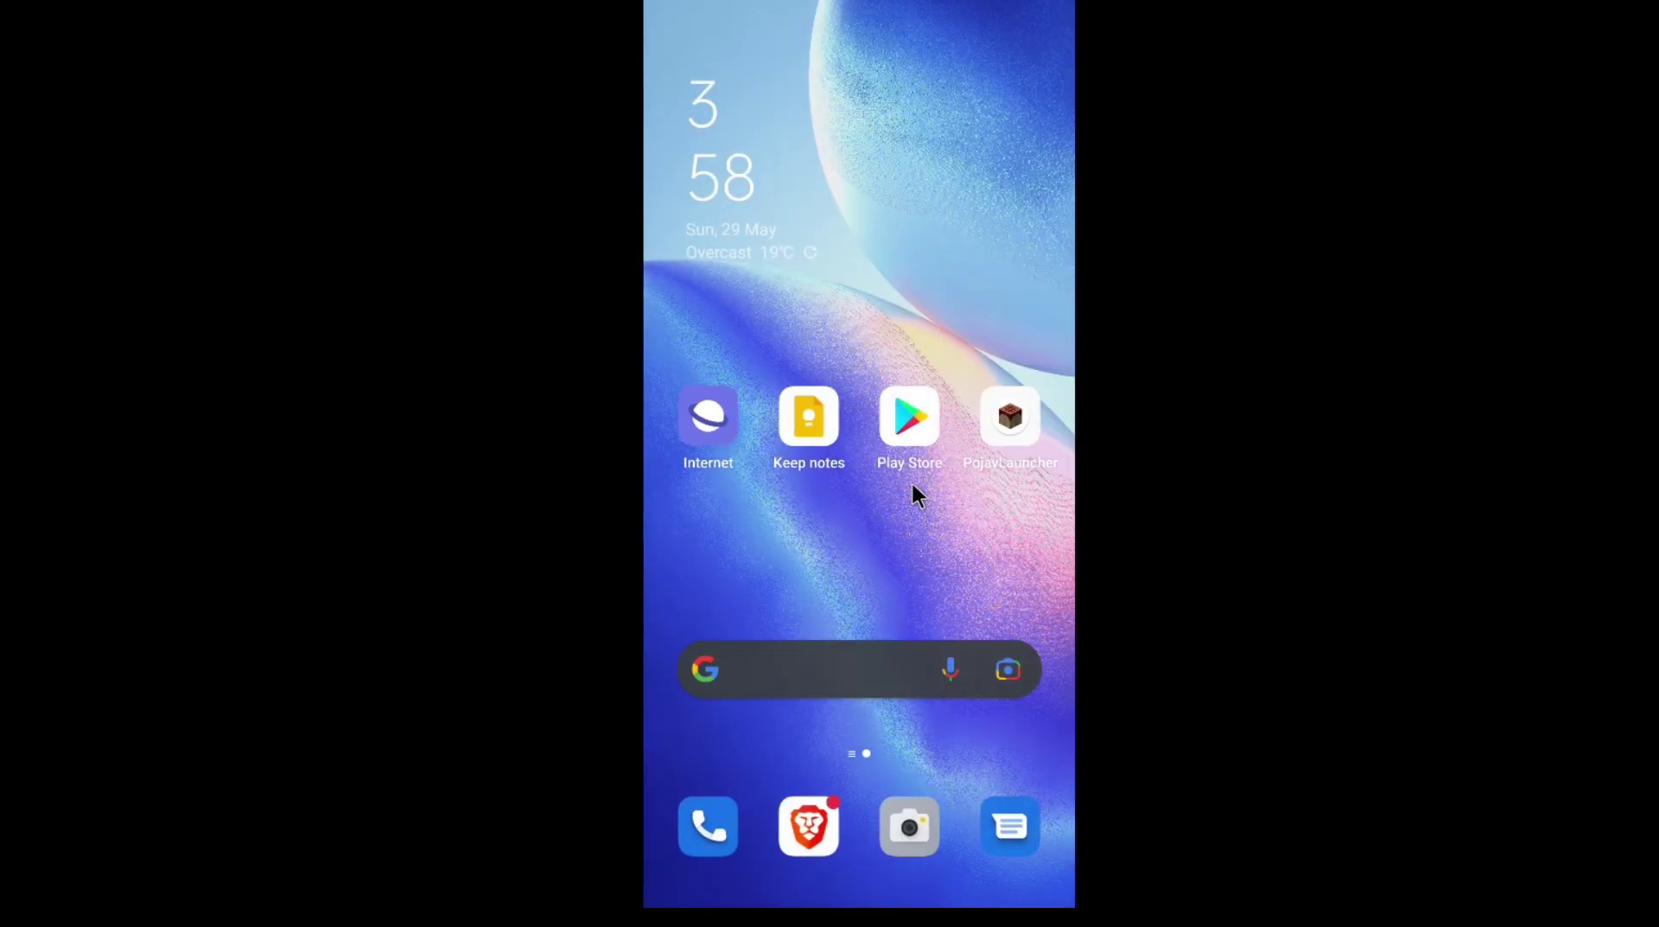
Search the Play Store for 'cpuz', install CPU-Z and launch it
click(904, 413)
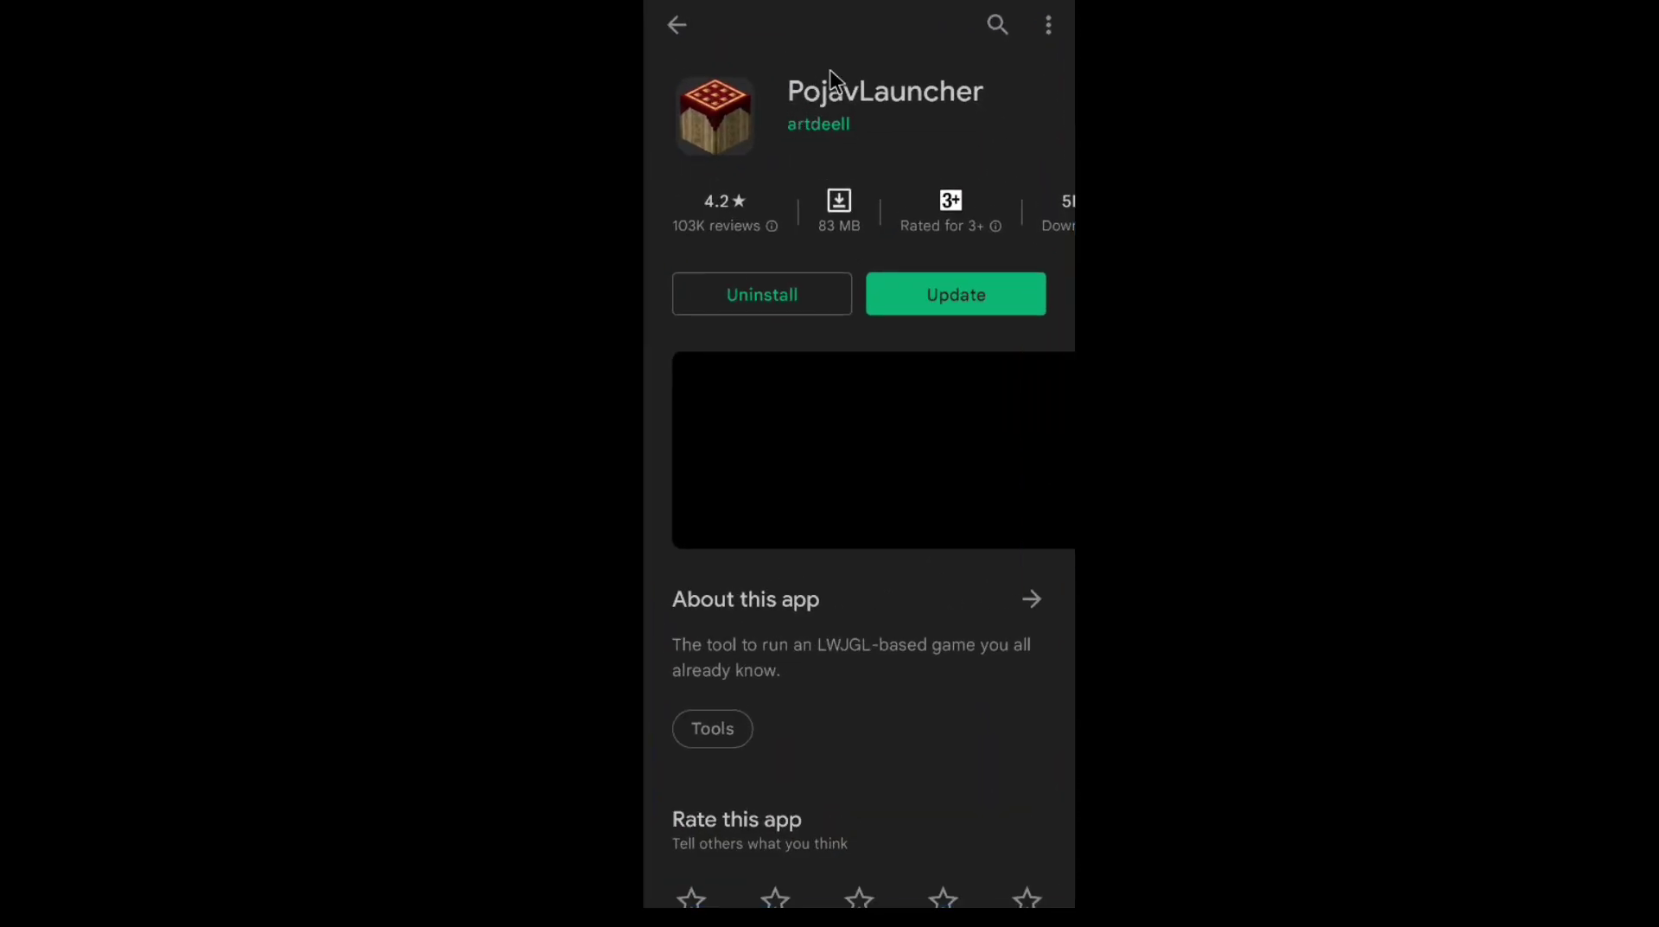
click(998, 26)
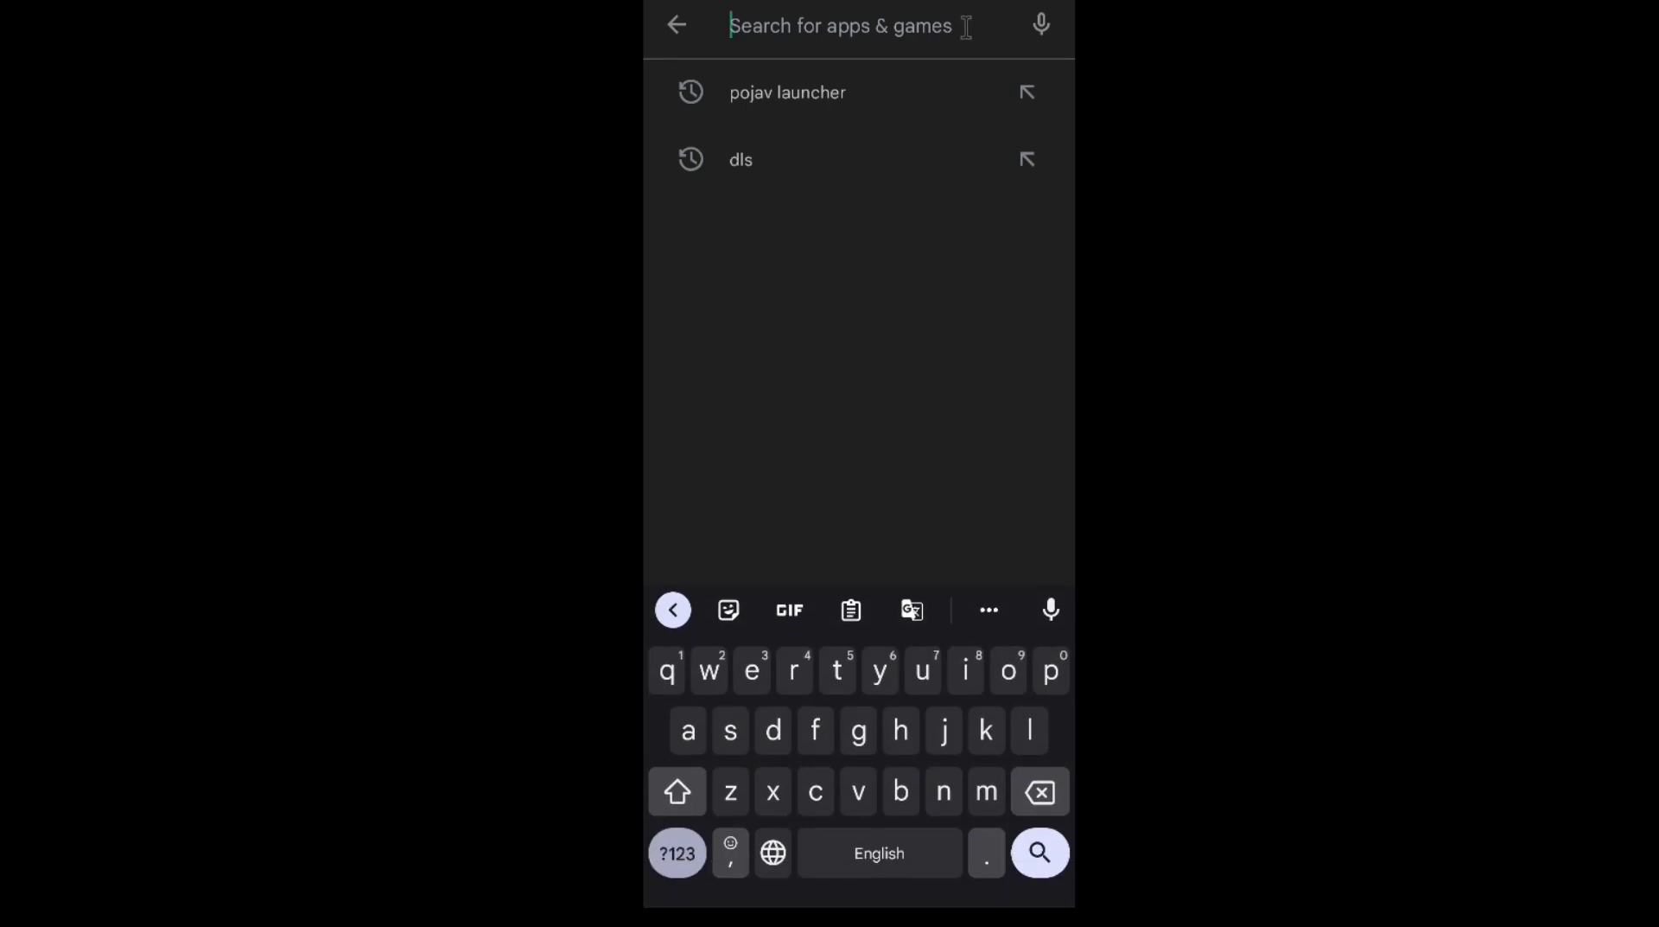
text(cpuz)
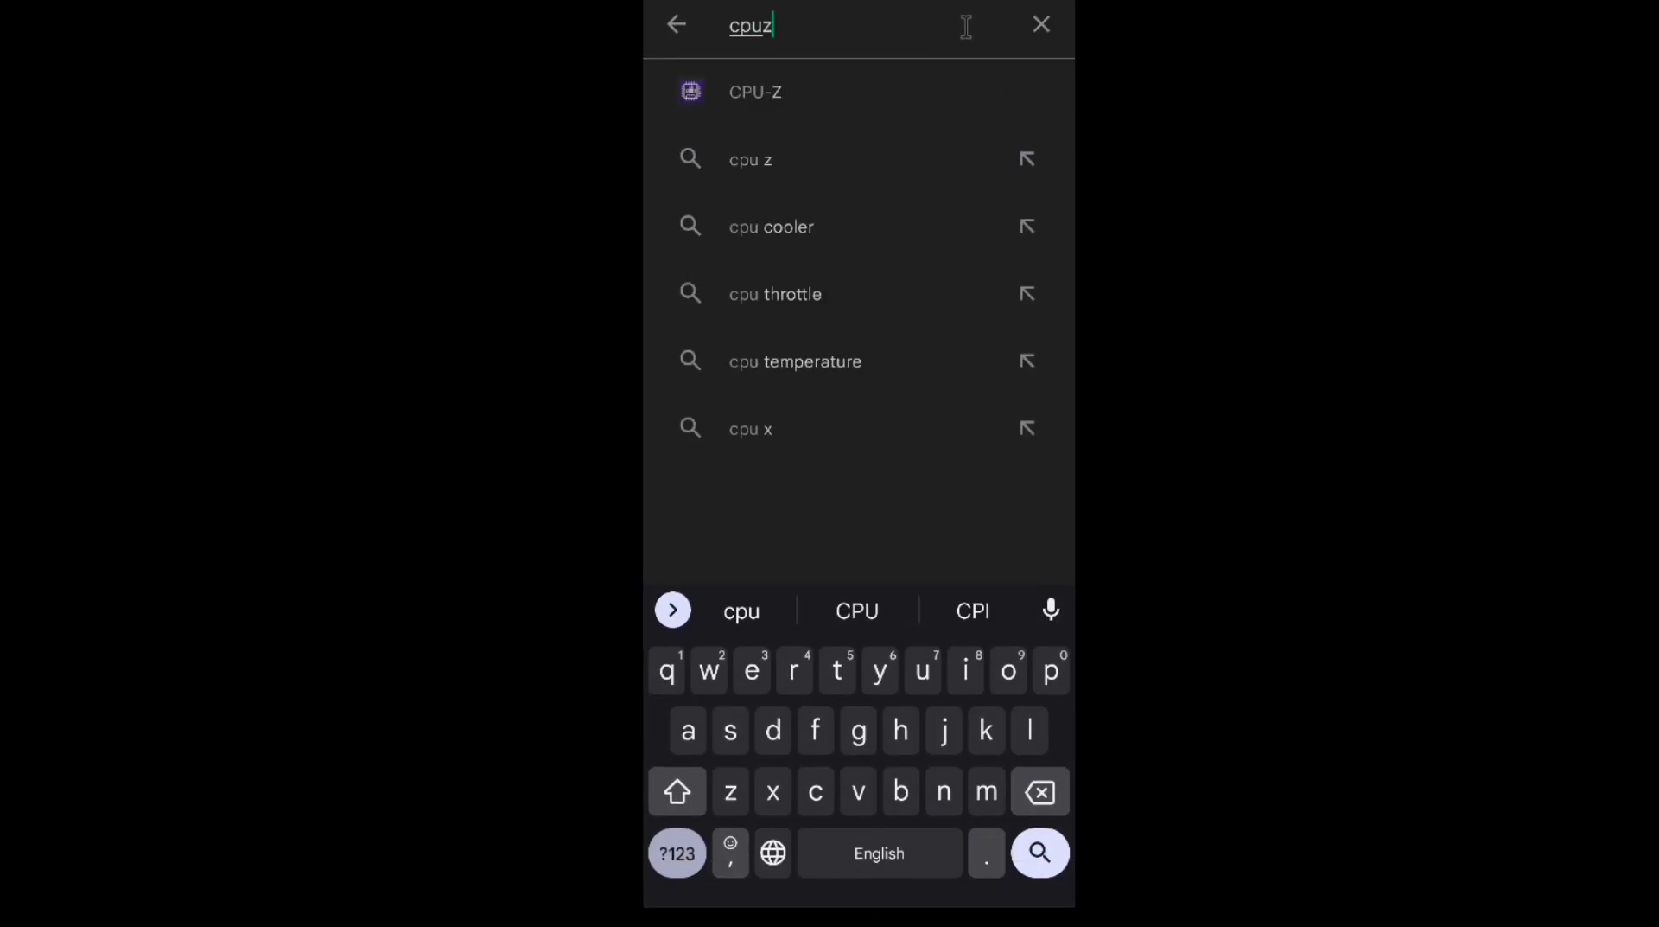
key(Return)
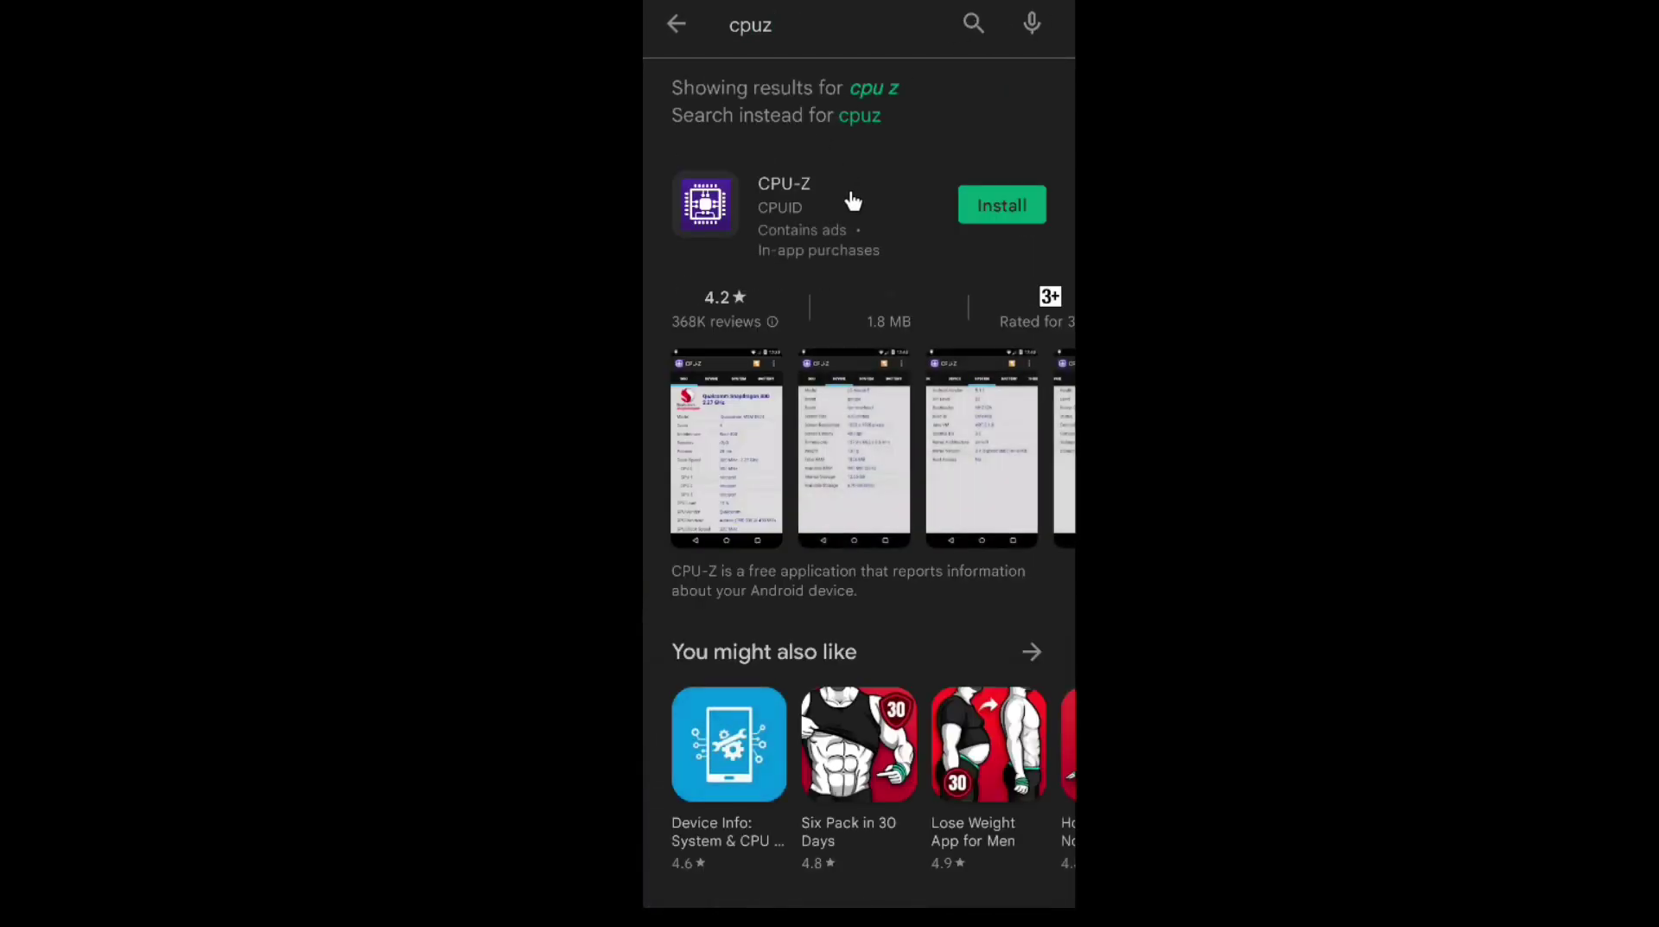
click(1037, 206)
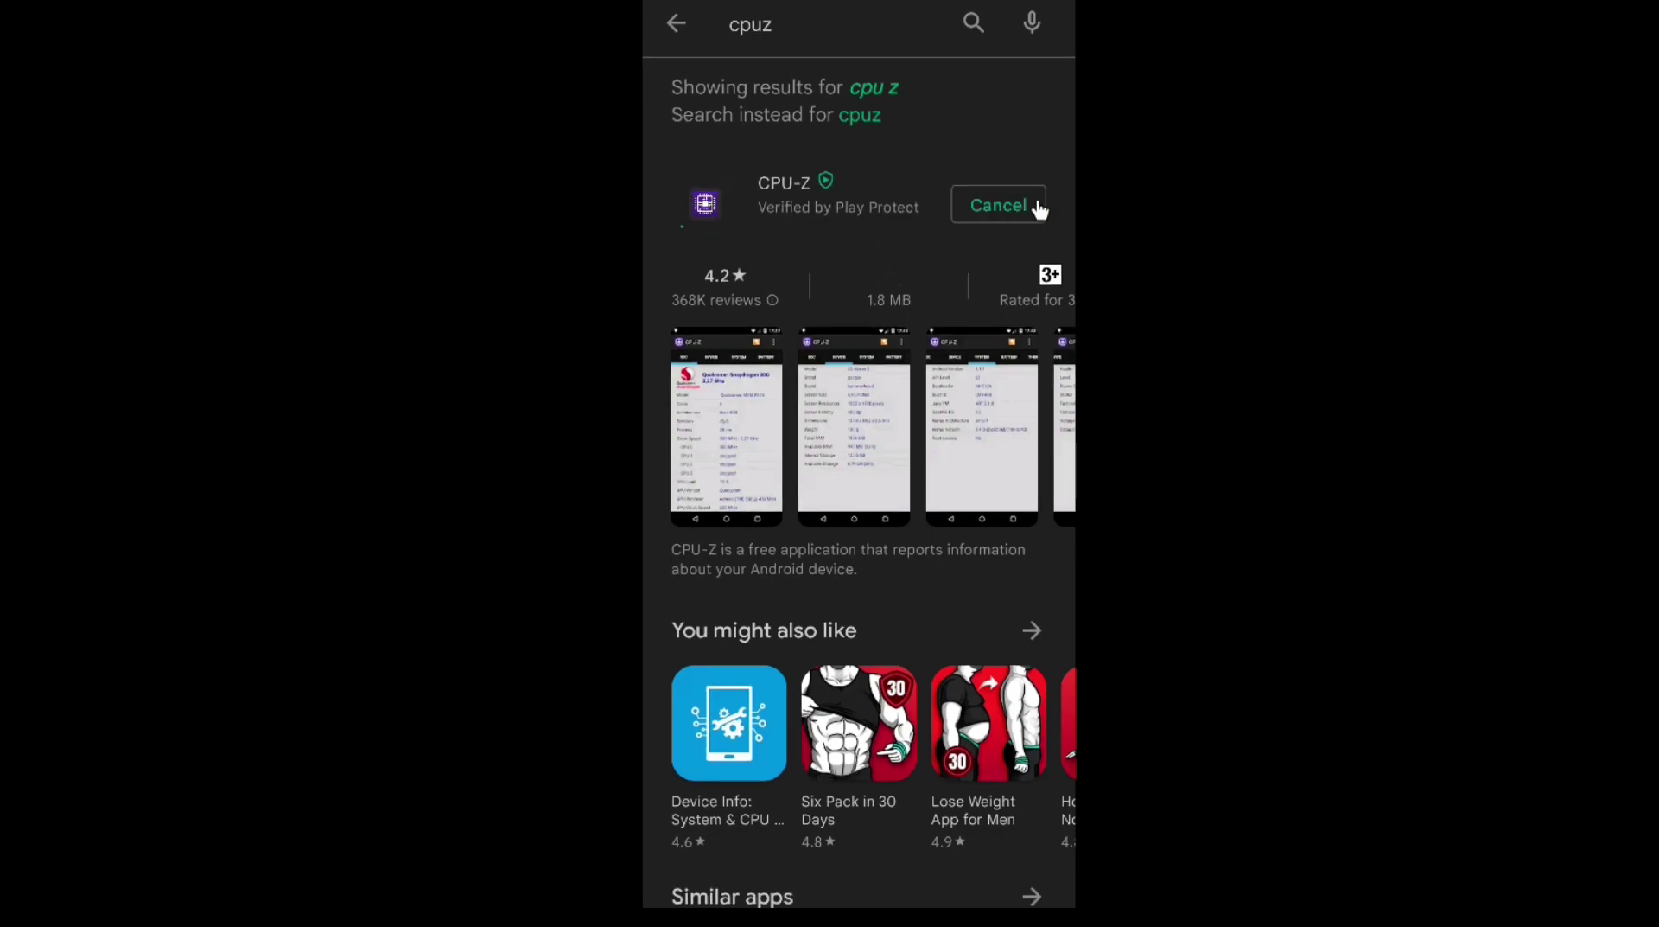
click(800, 215)
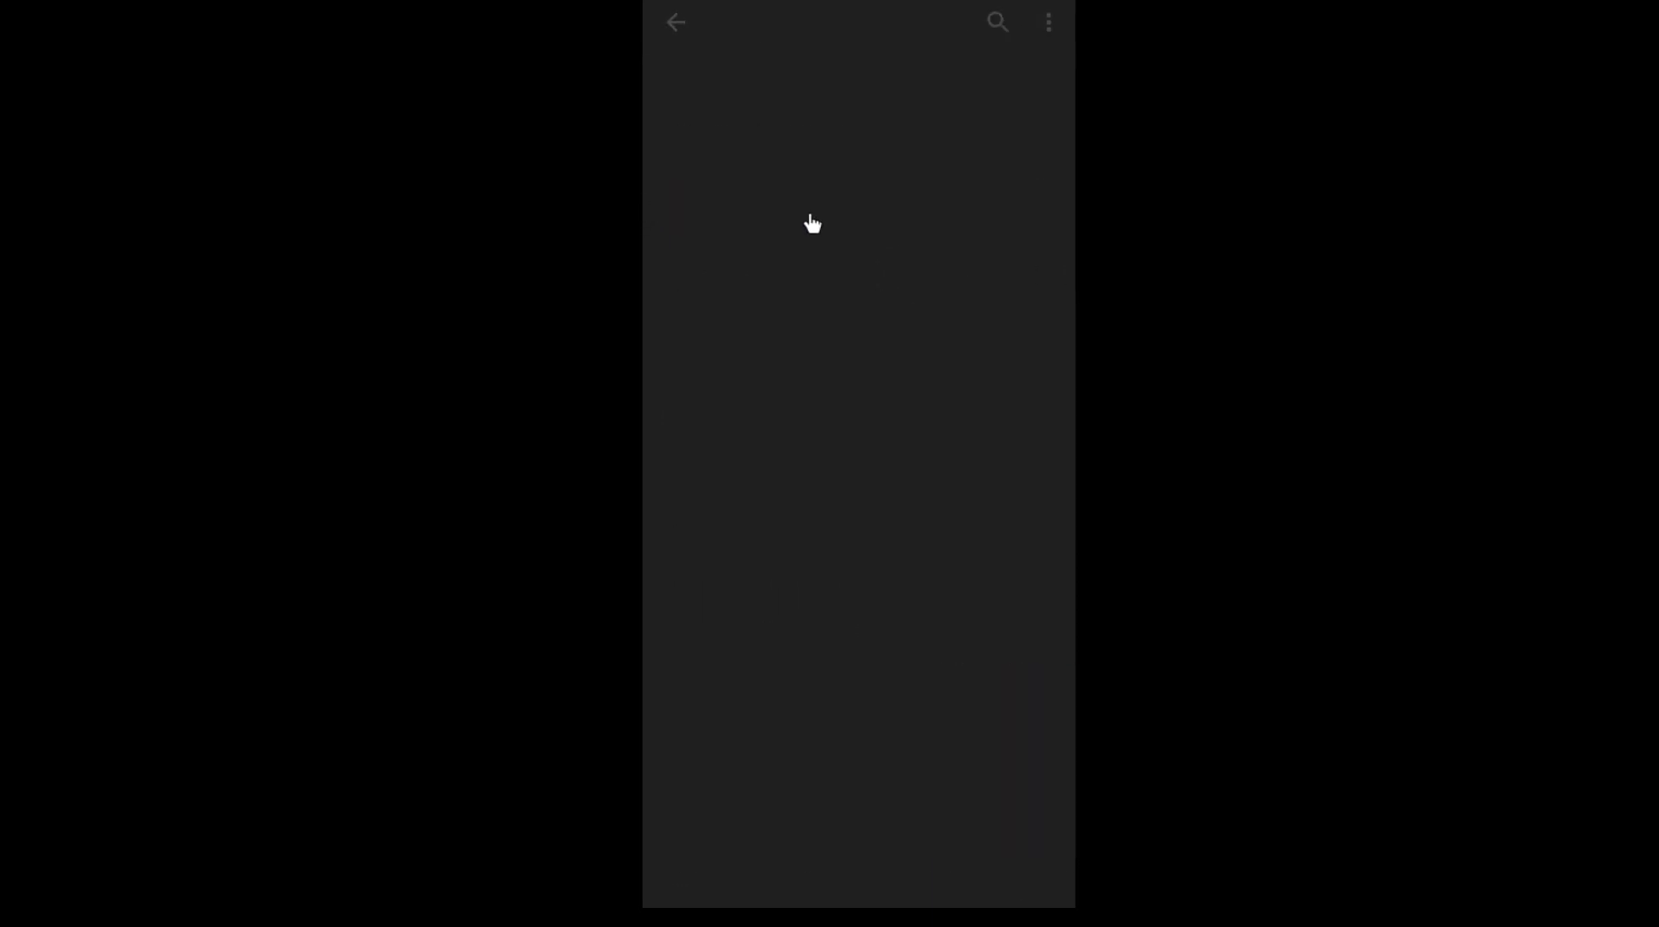
click(960, 212)
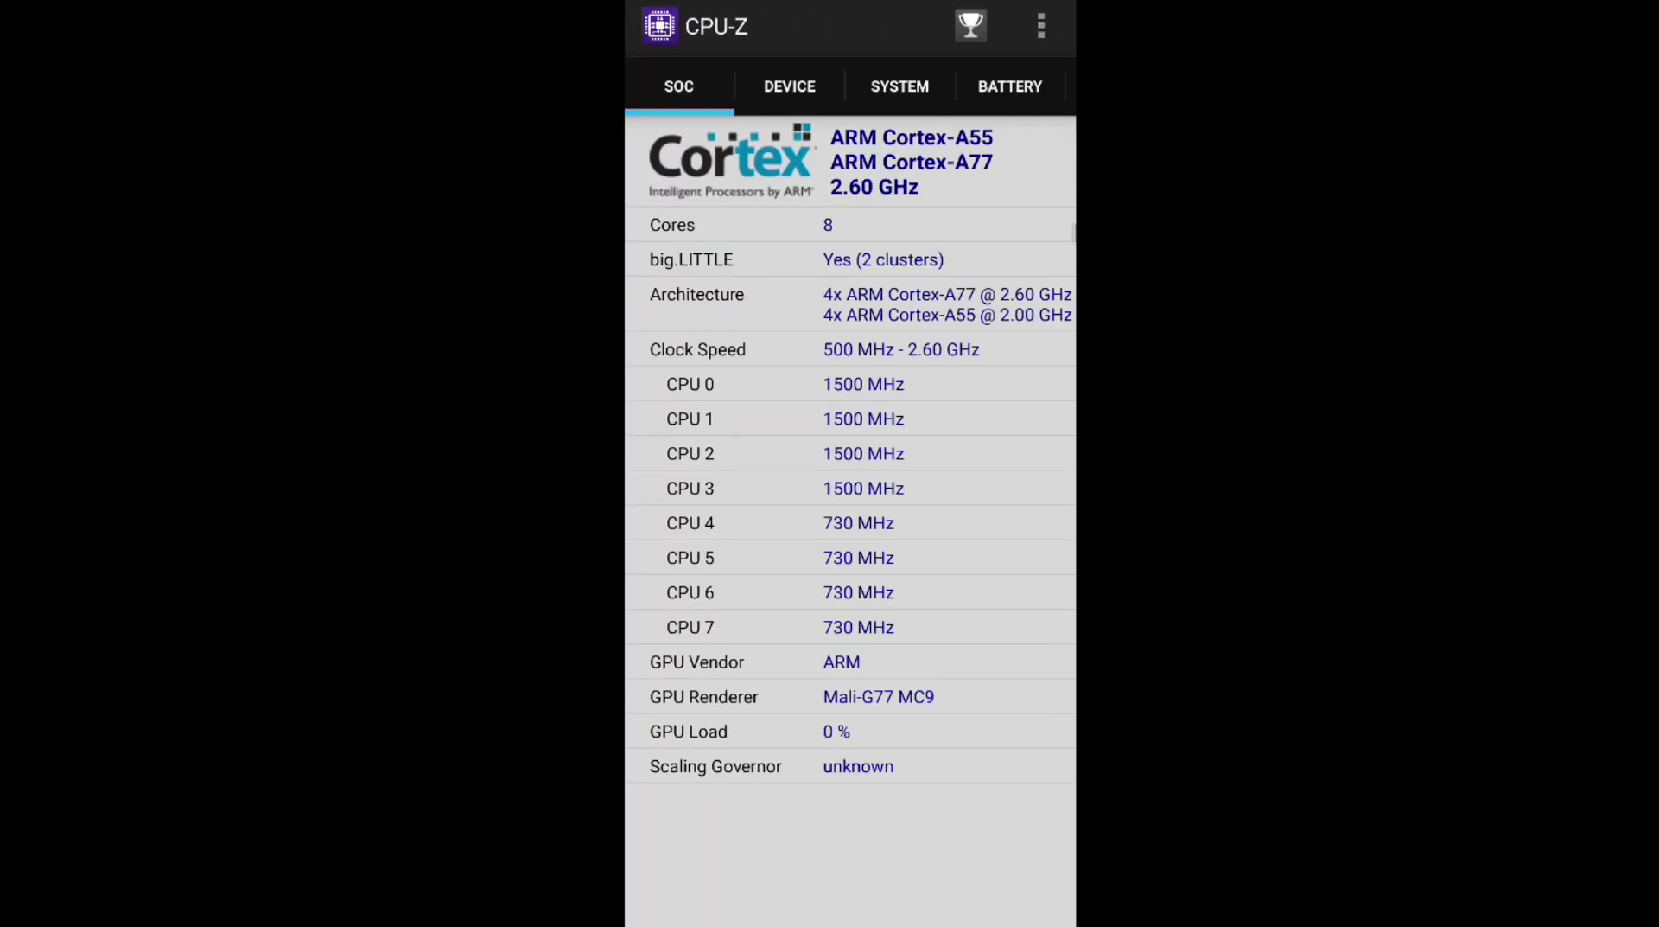
Confirm in CPU-Z's SYSTEM tab that the kernel architecture is aarch64, then return to the GitHub releases page
click(906, 89)
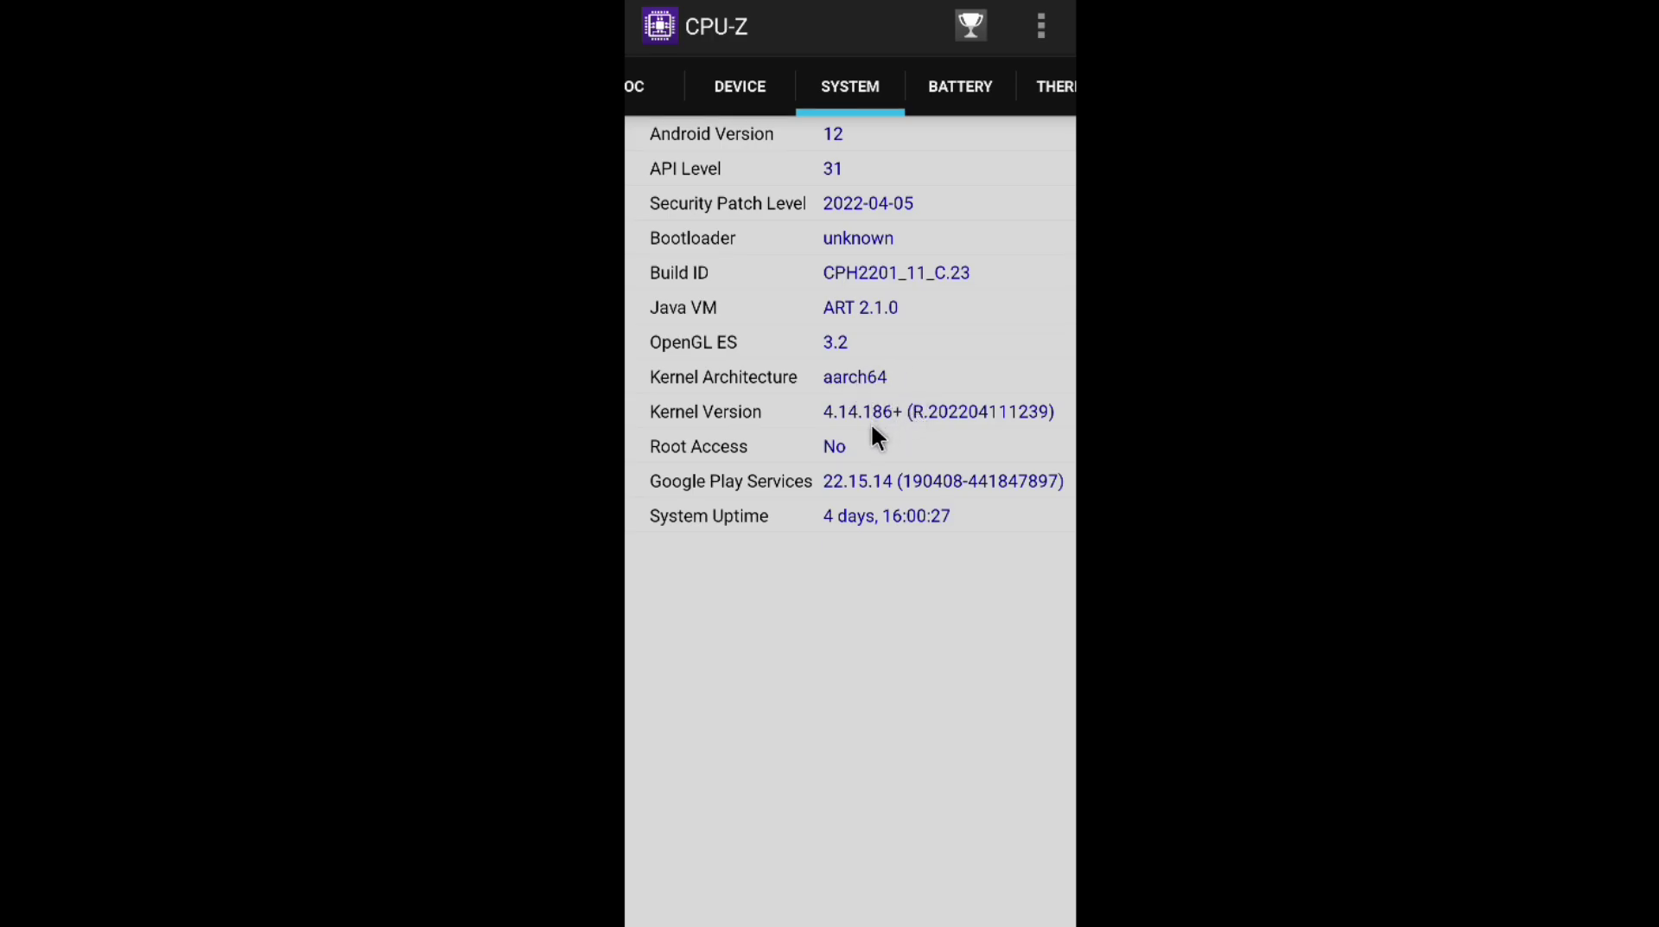
drag(836, 921, 1028, 579)
click(858, 517)
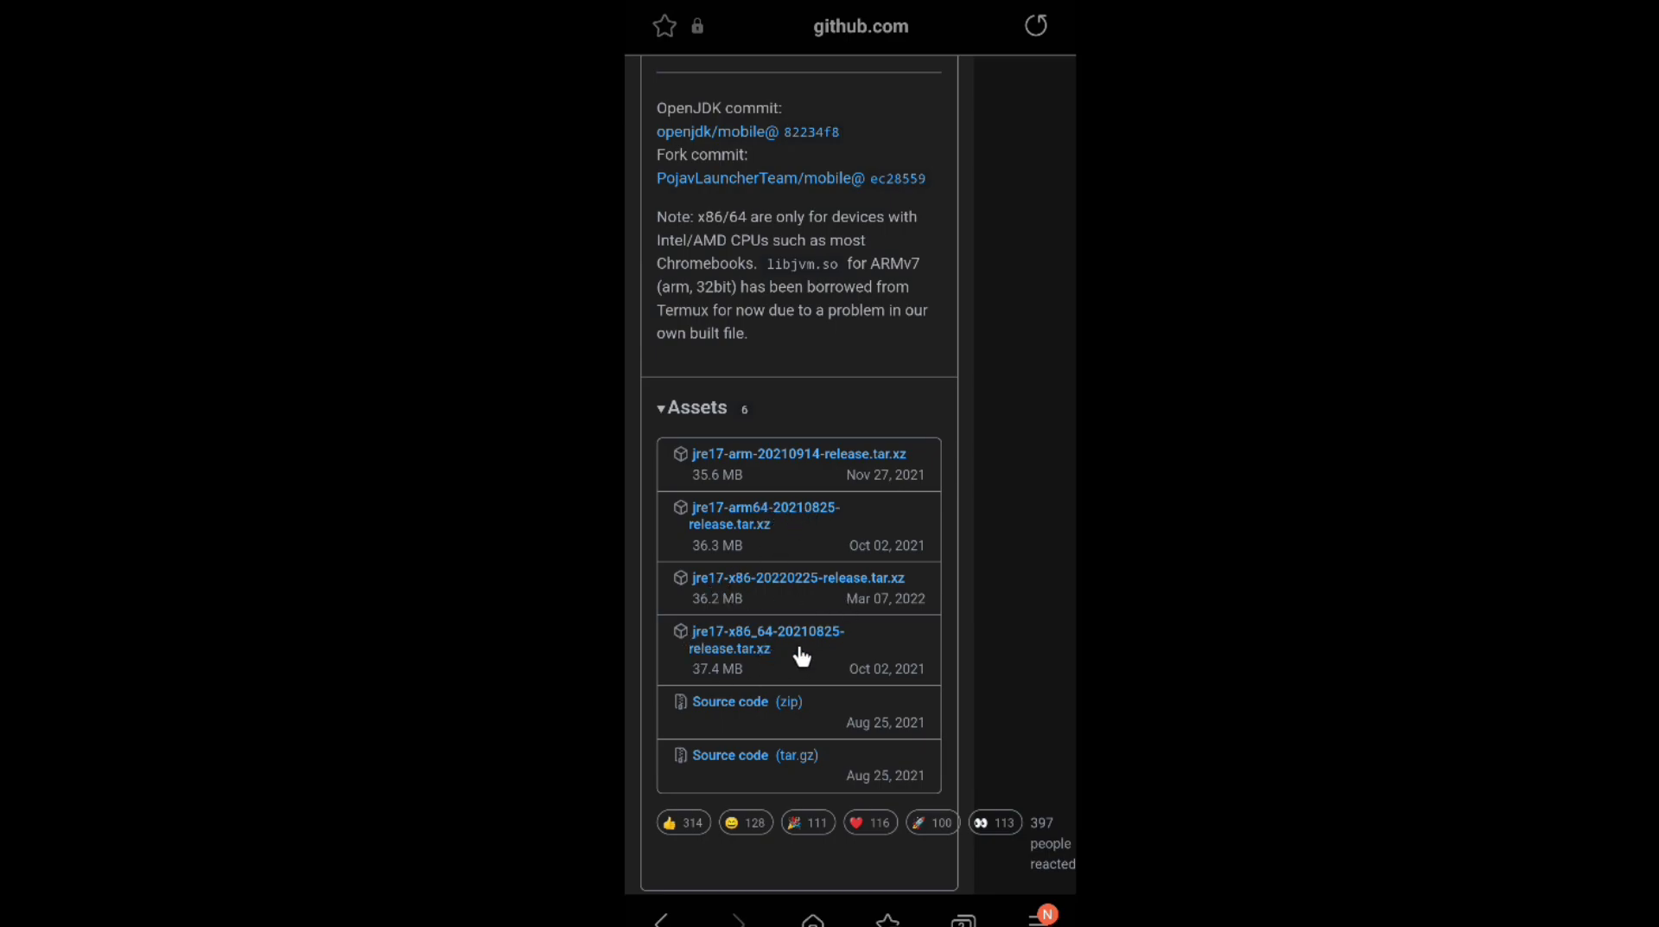
scroll(826, 515, up, 10)
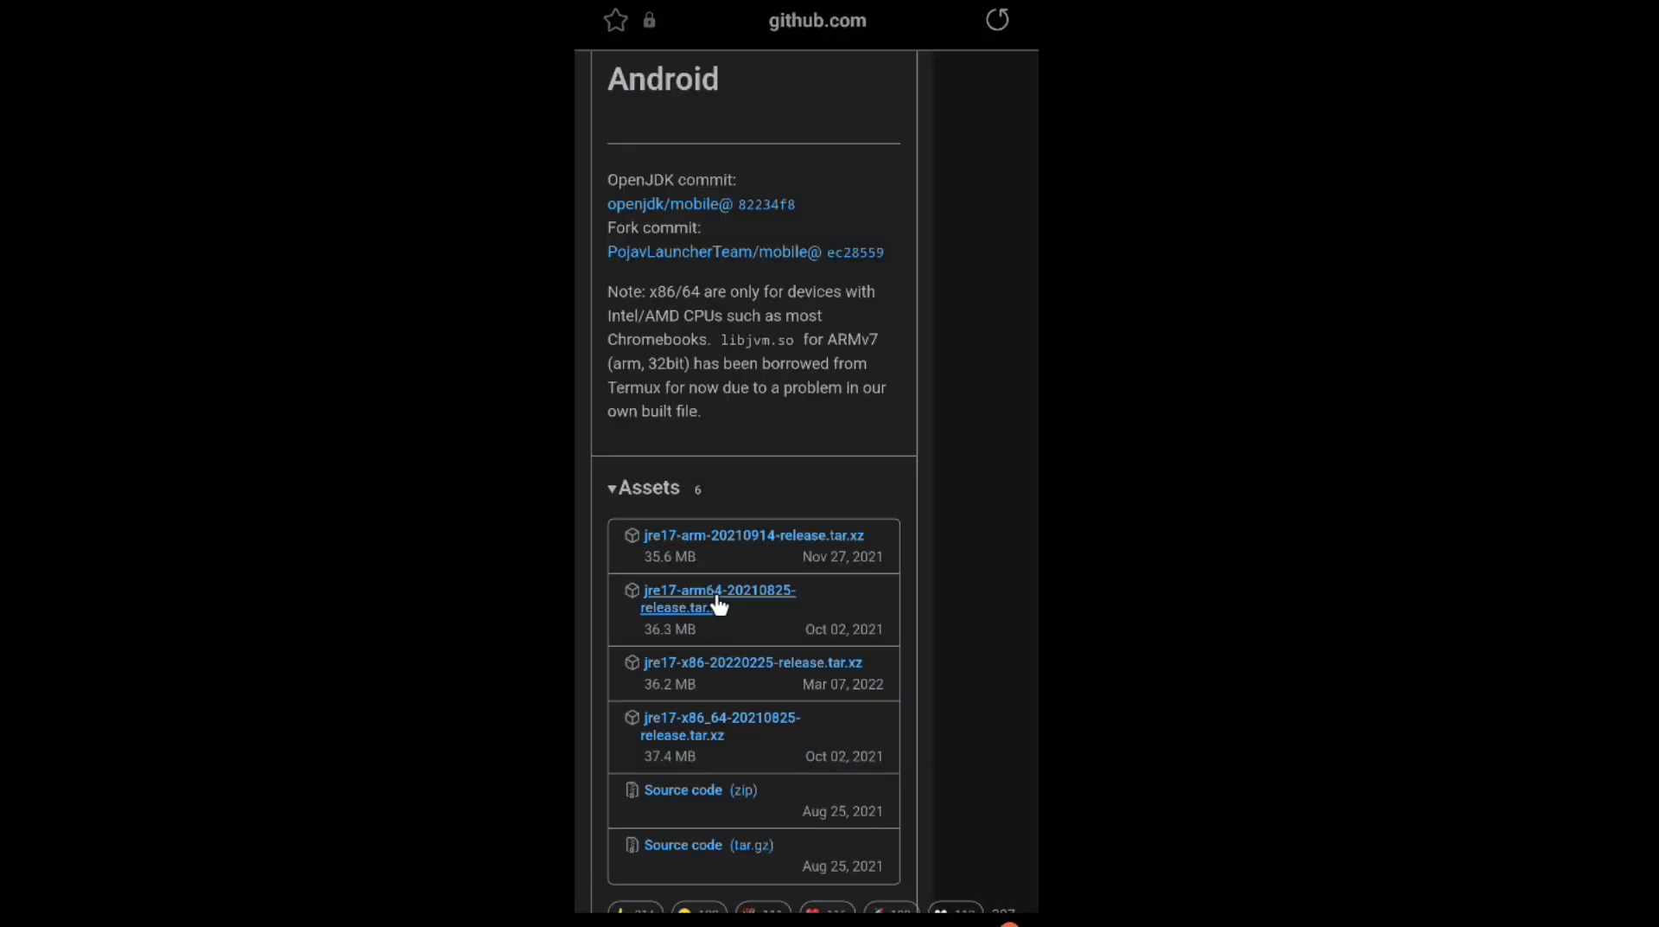
click(688, 606)
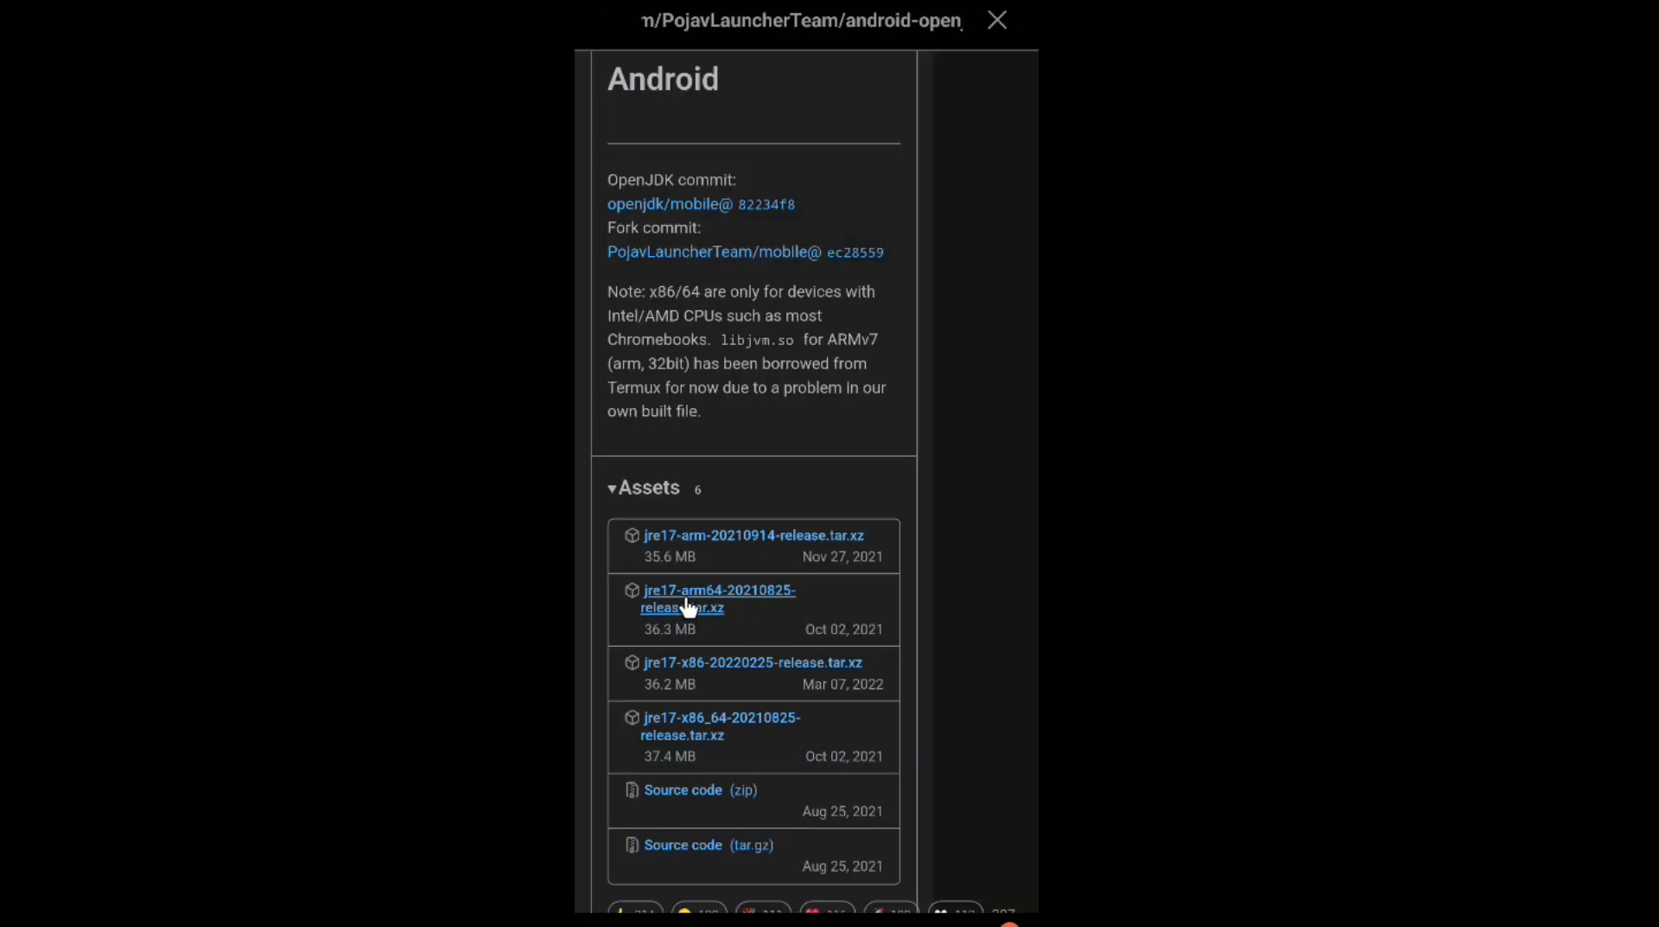
click(877, 906)
click(1003, 918)
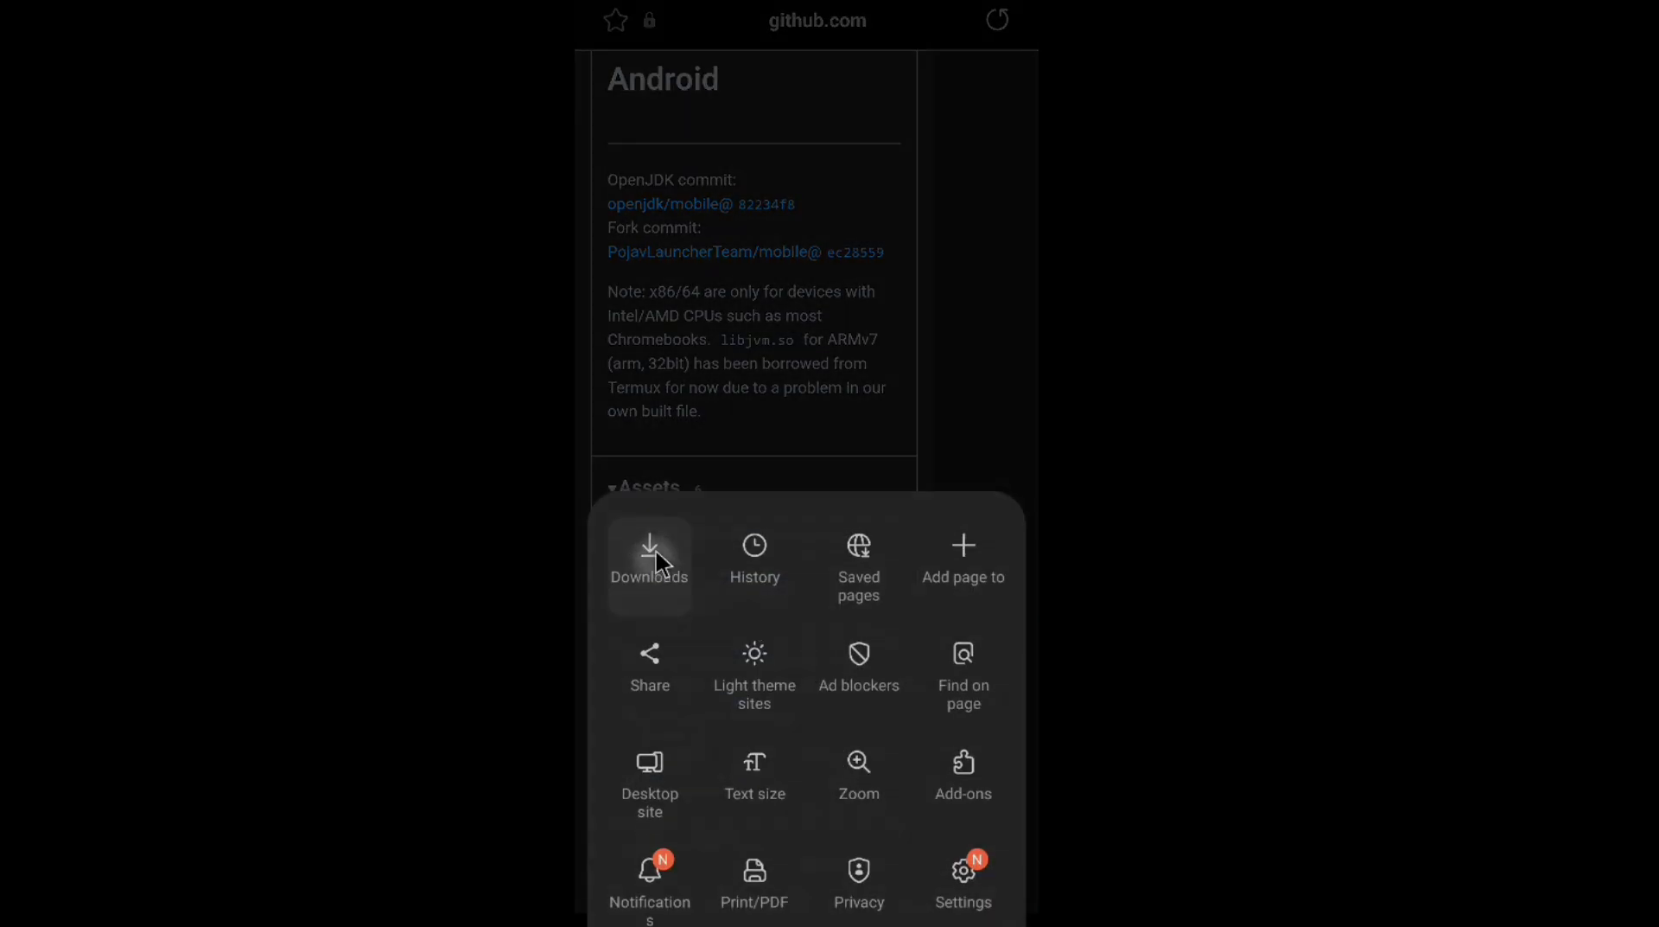
click(655, 551)
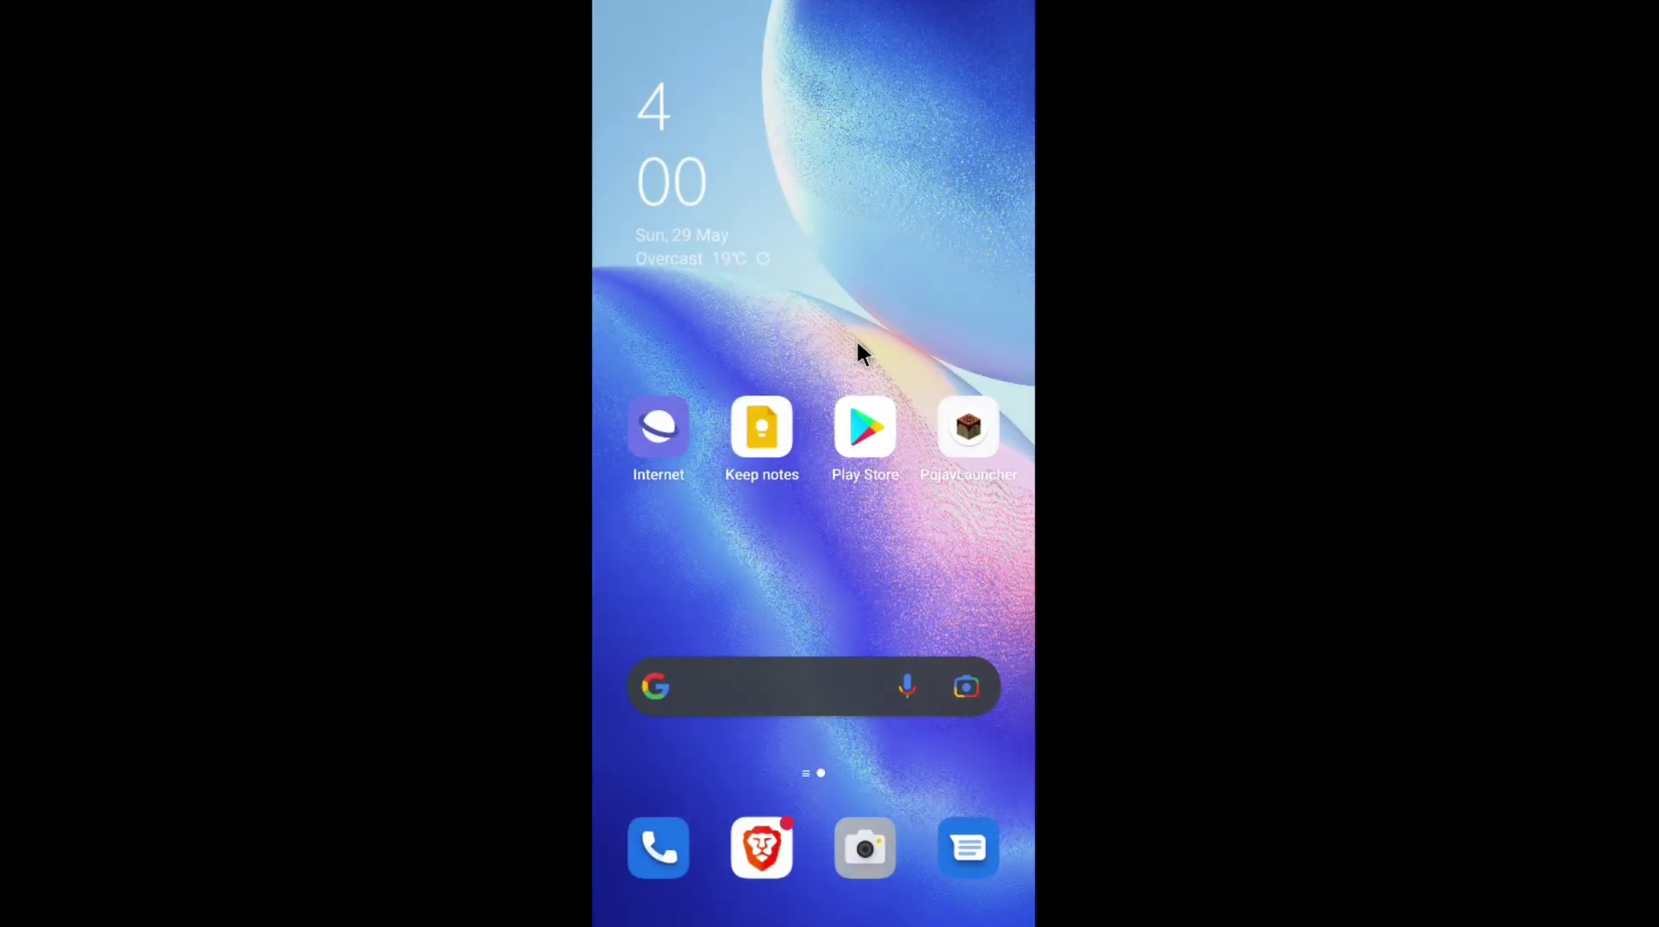
In PojavLauncher's Settings > Runtime Manager, choose ADD NEW to add a Java runtime from a file
click(966, 432)
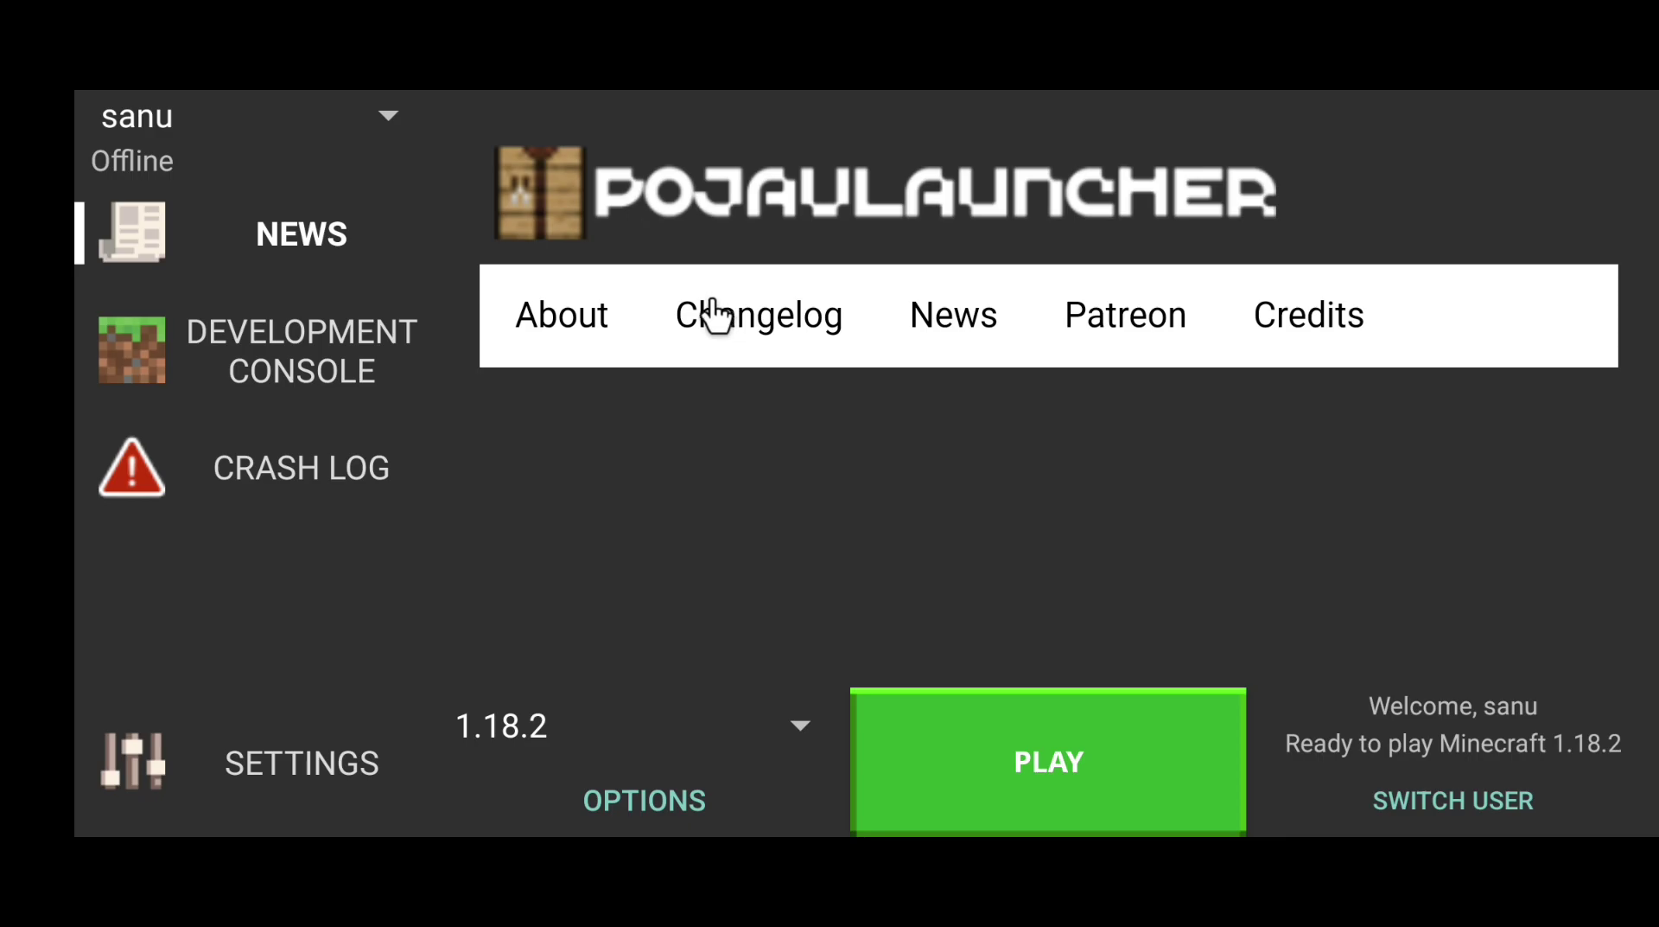
click(152, 851)
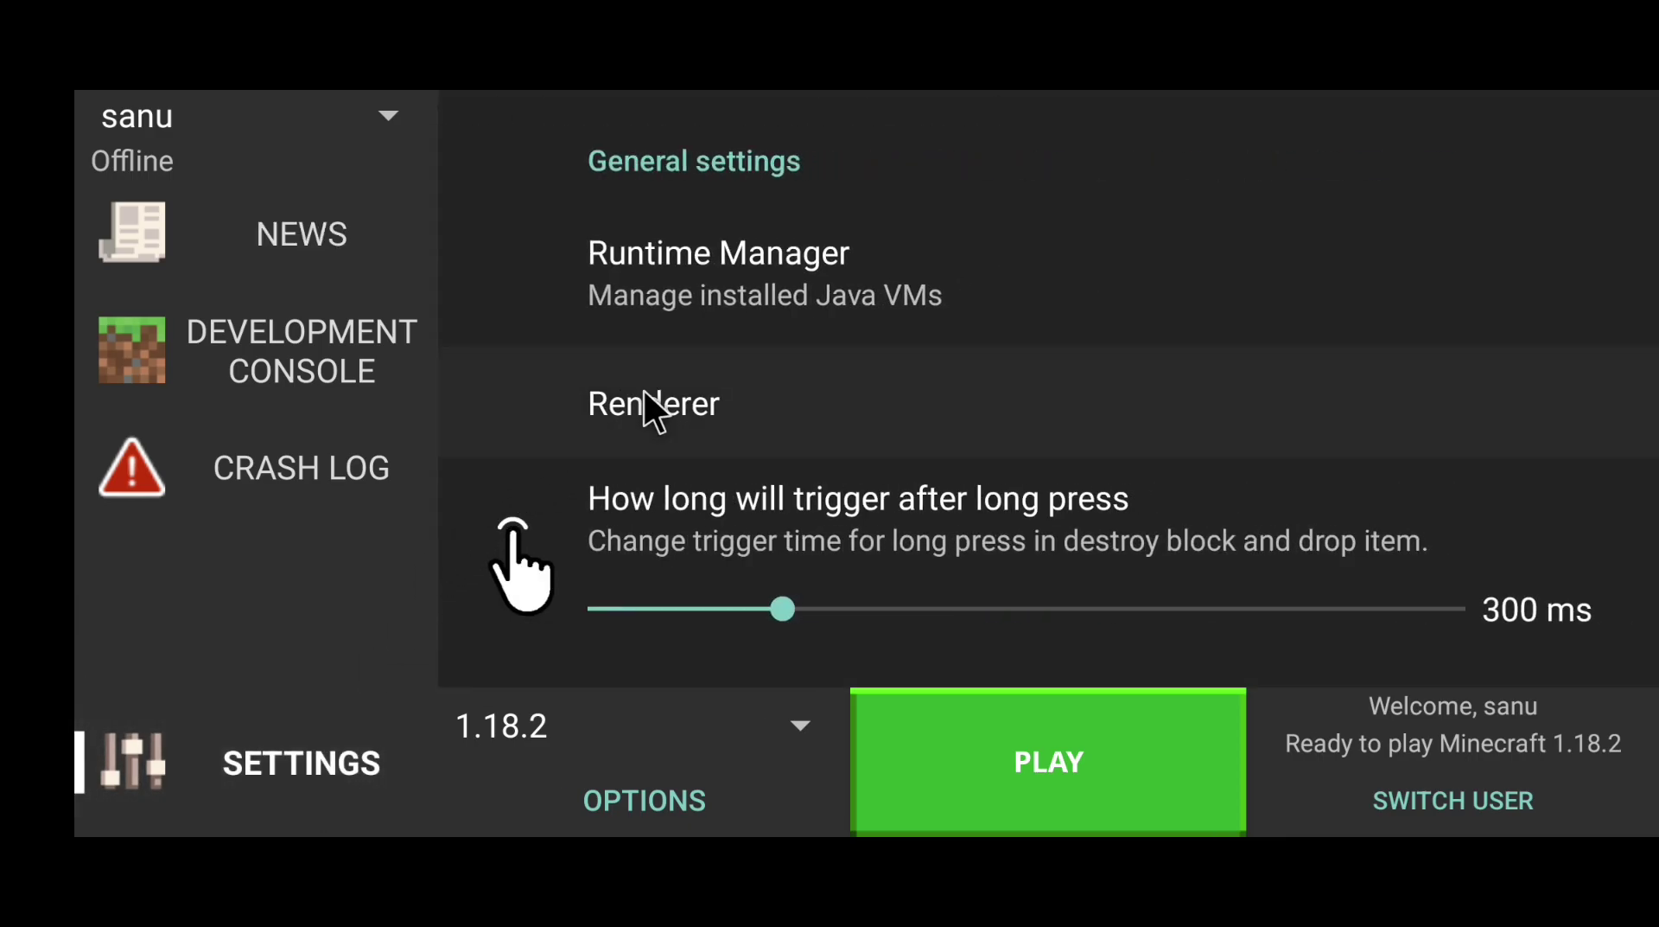
click(796, 254)
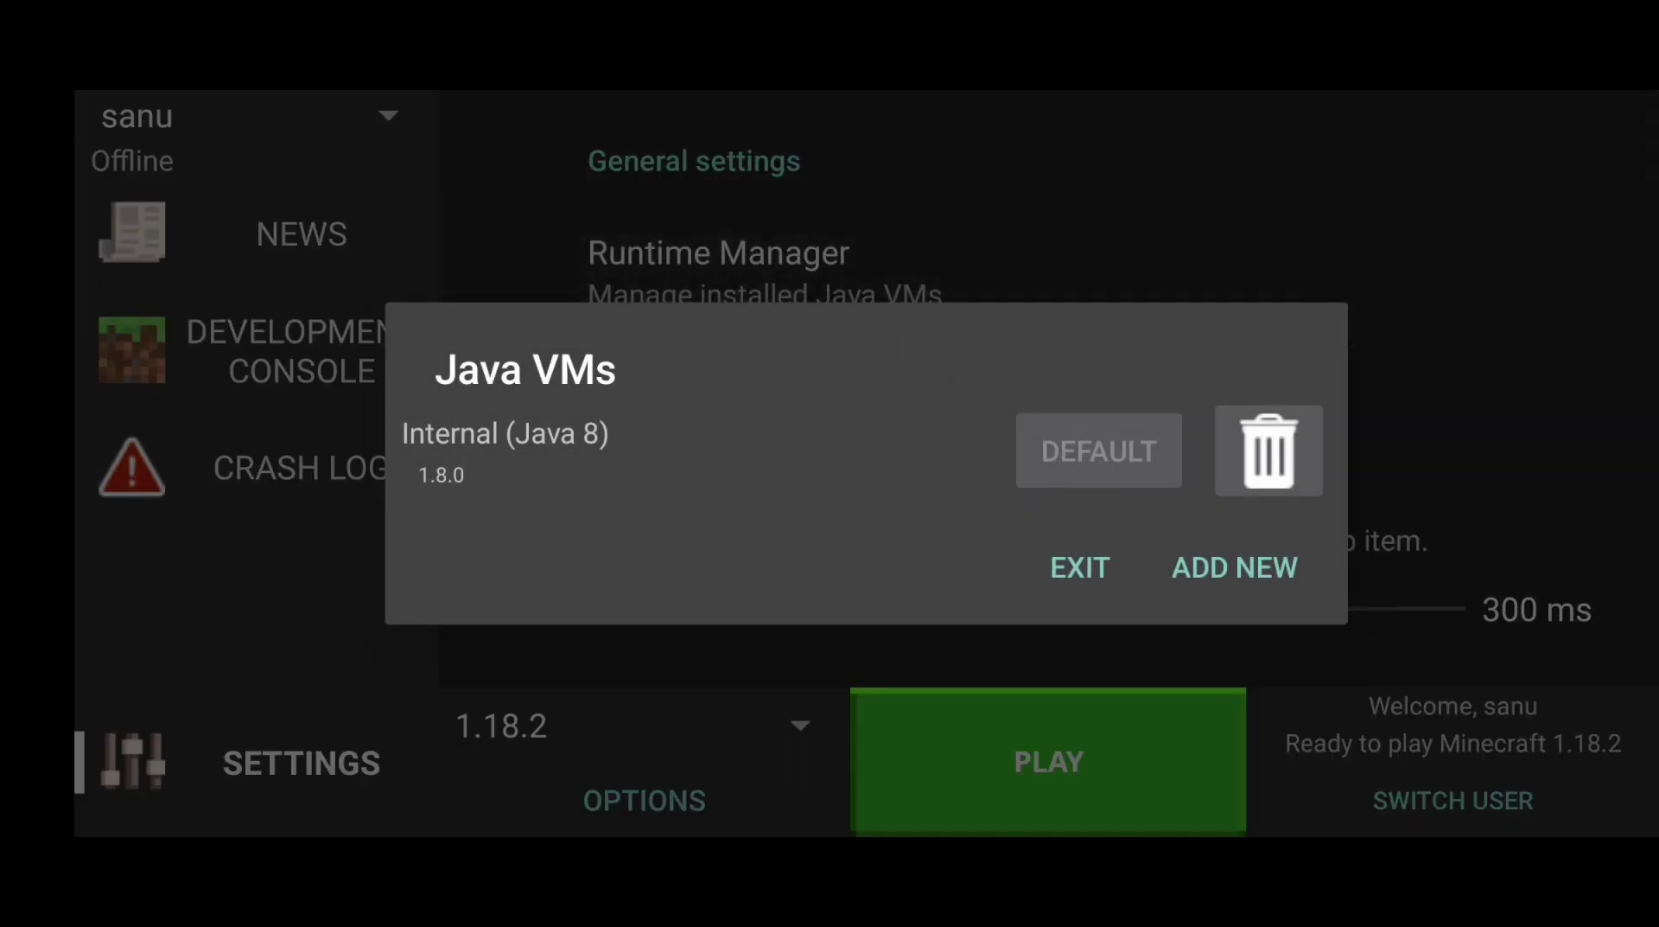
click(1268, 570)
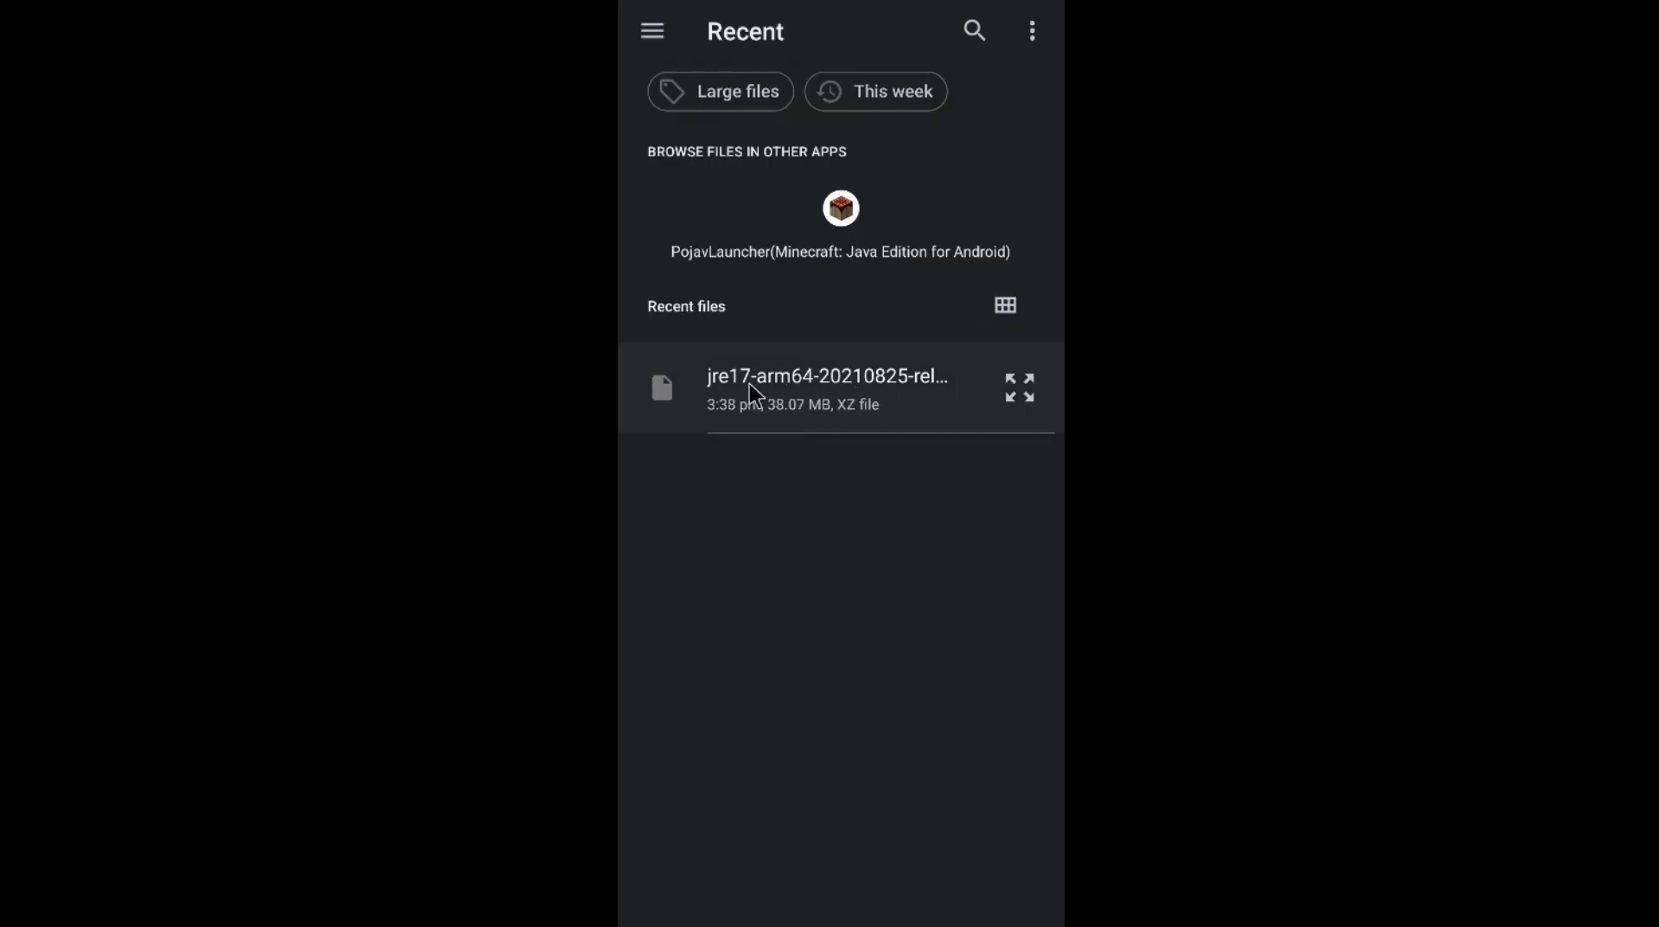
click(786, 391)
click(783, 387)
click(802, 379)
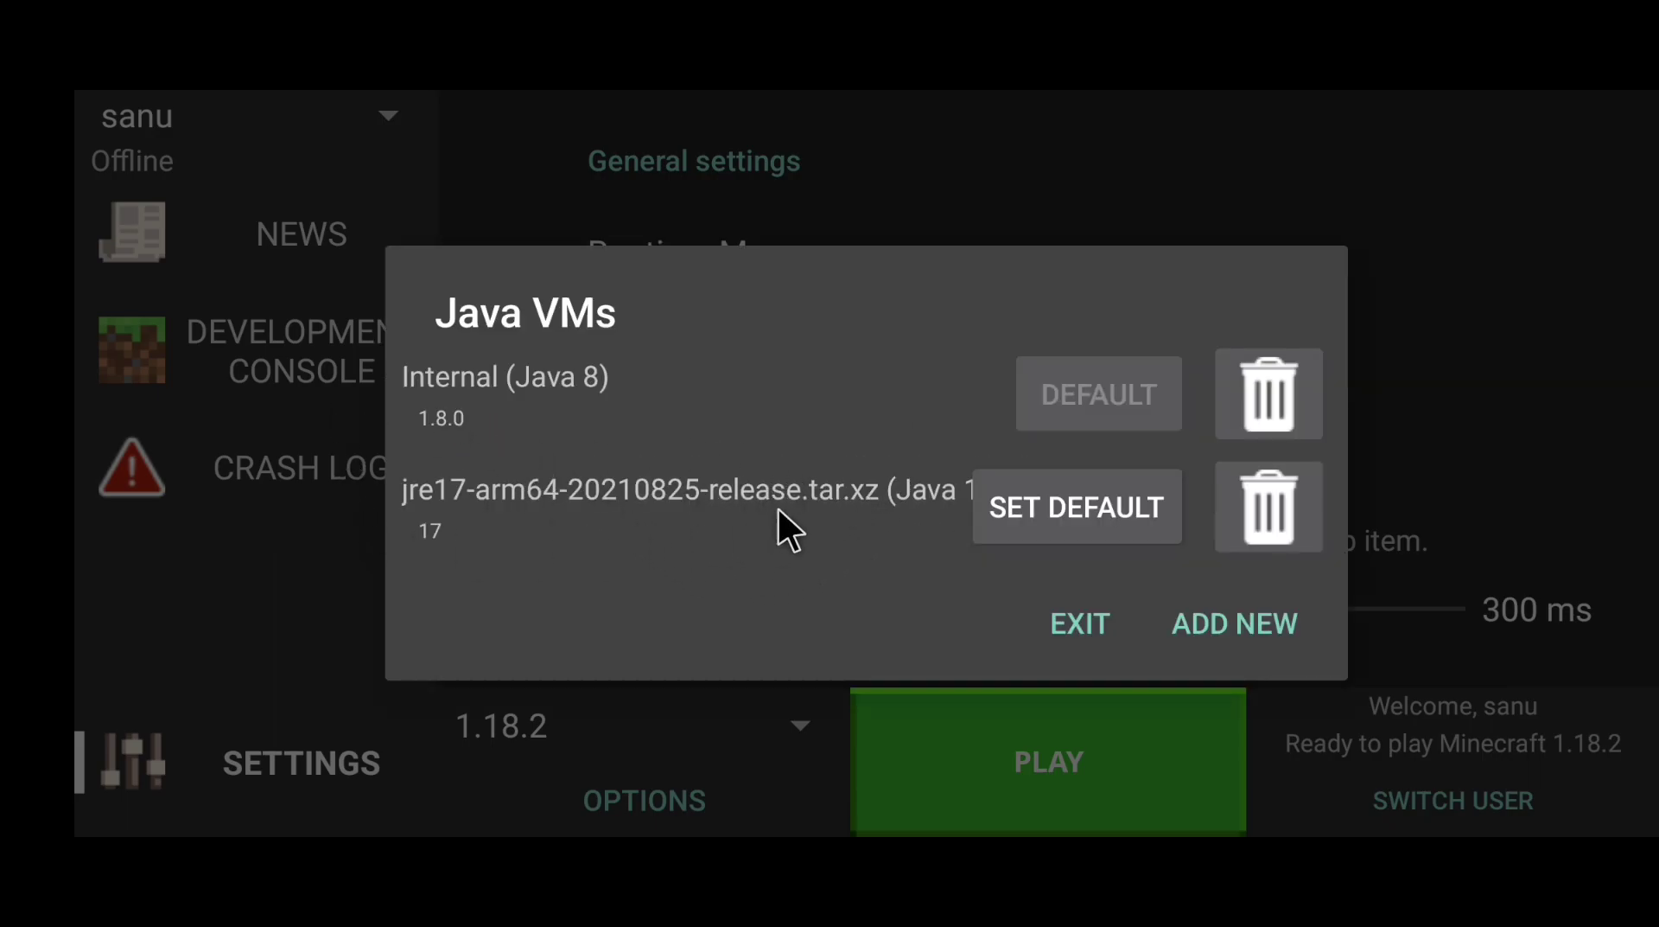
Make jre17-arm64 the default runtime, then launch Minecraft 1.18.2 and accept the OpenGL 3.2 resources
click(1050, 511)
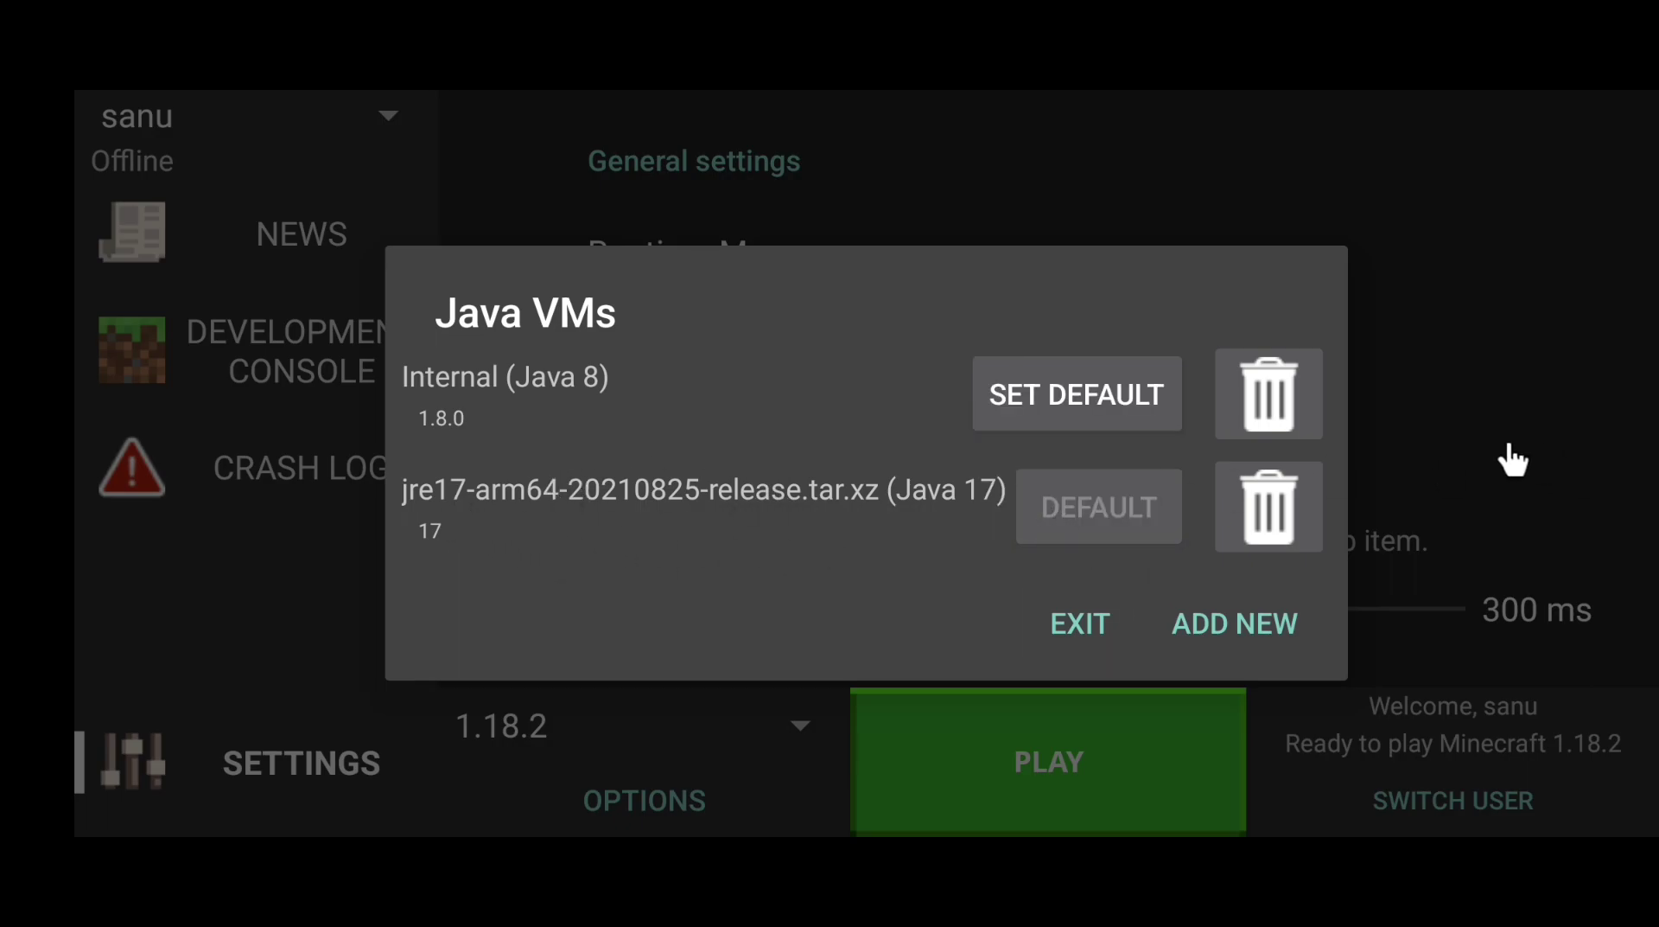
click(1509, 449)
click(1083, 754)
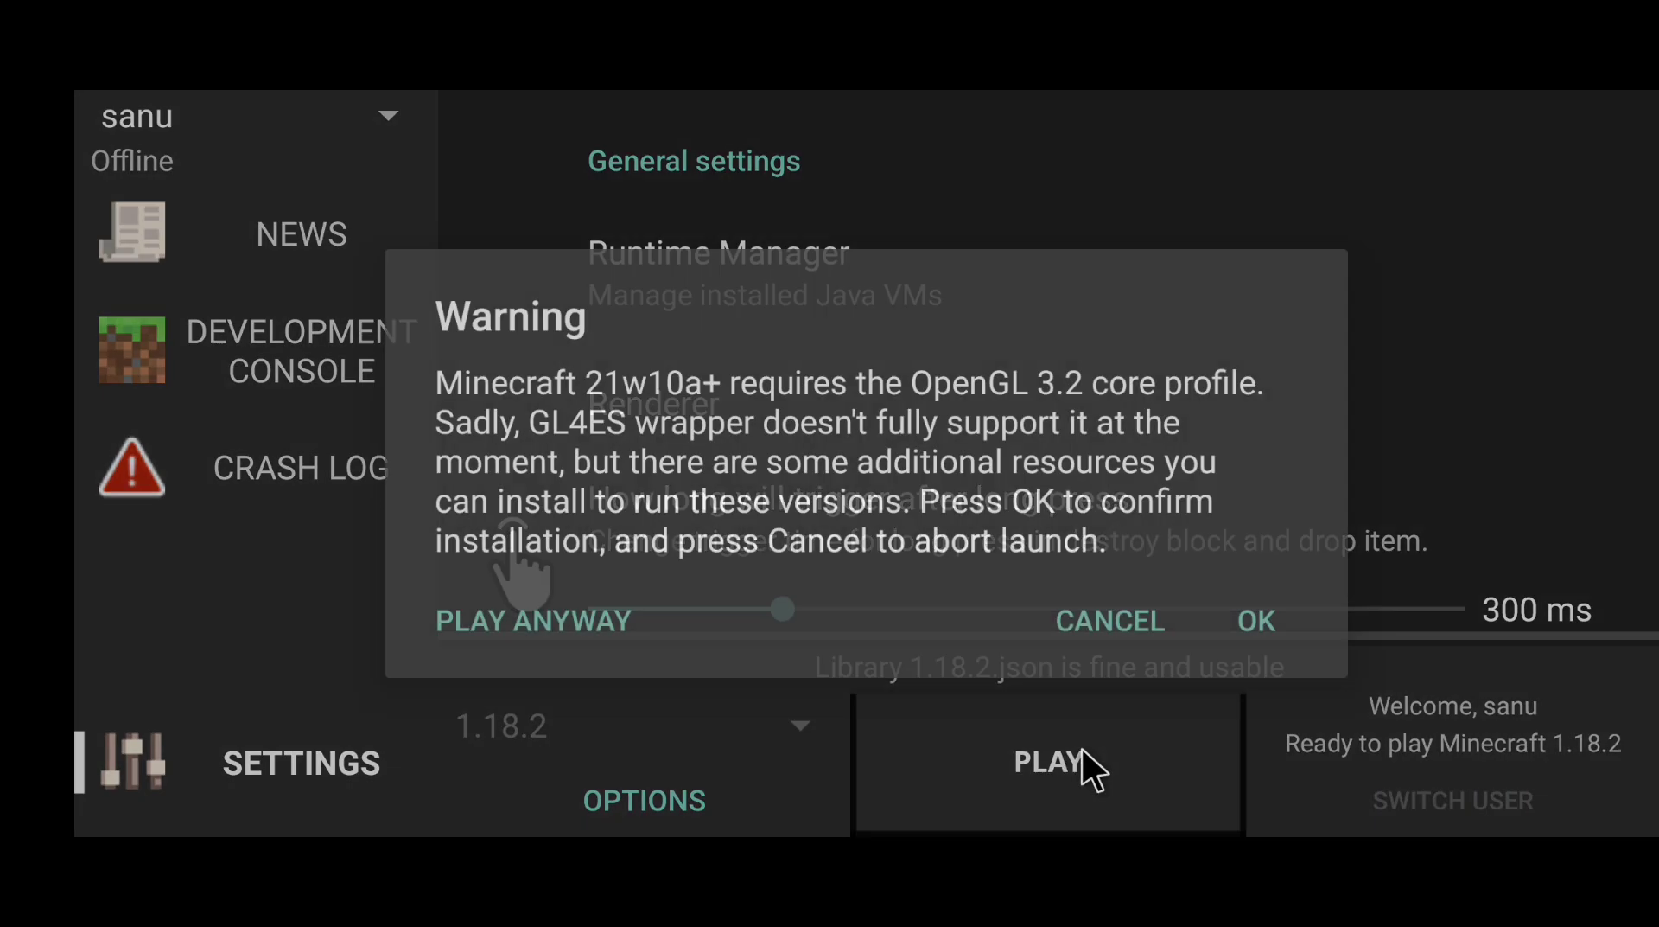
click(1259, 609)
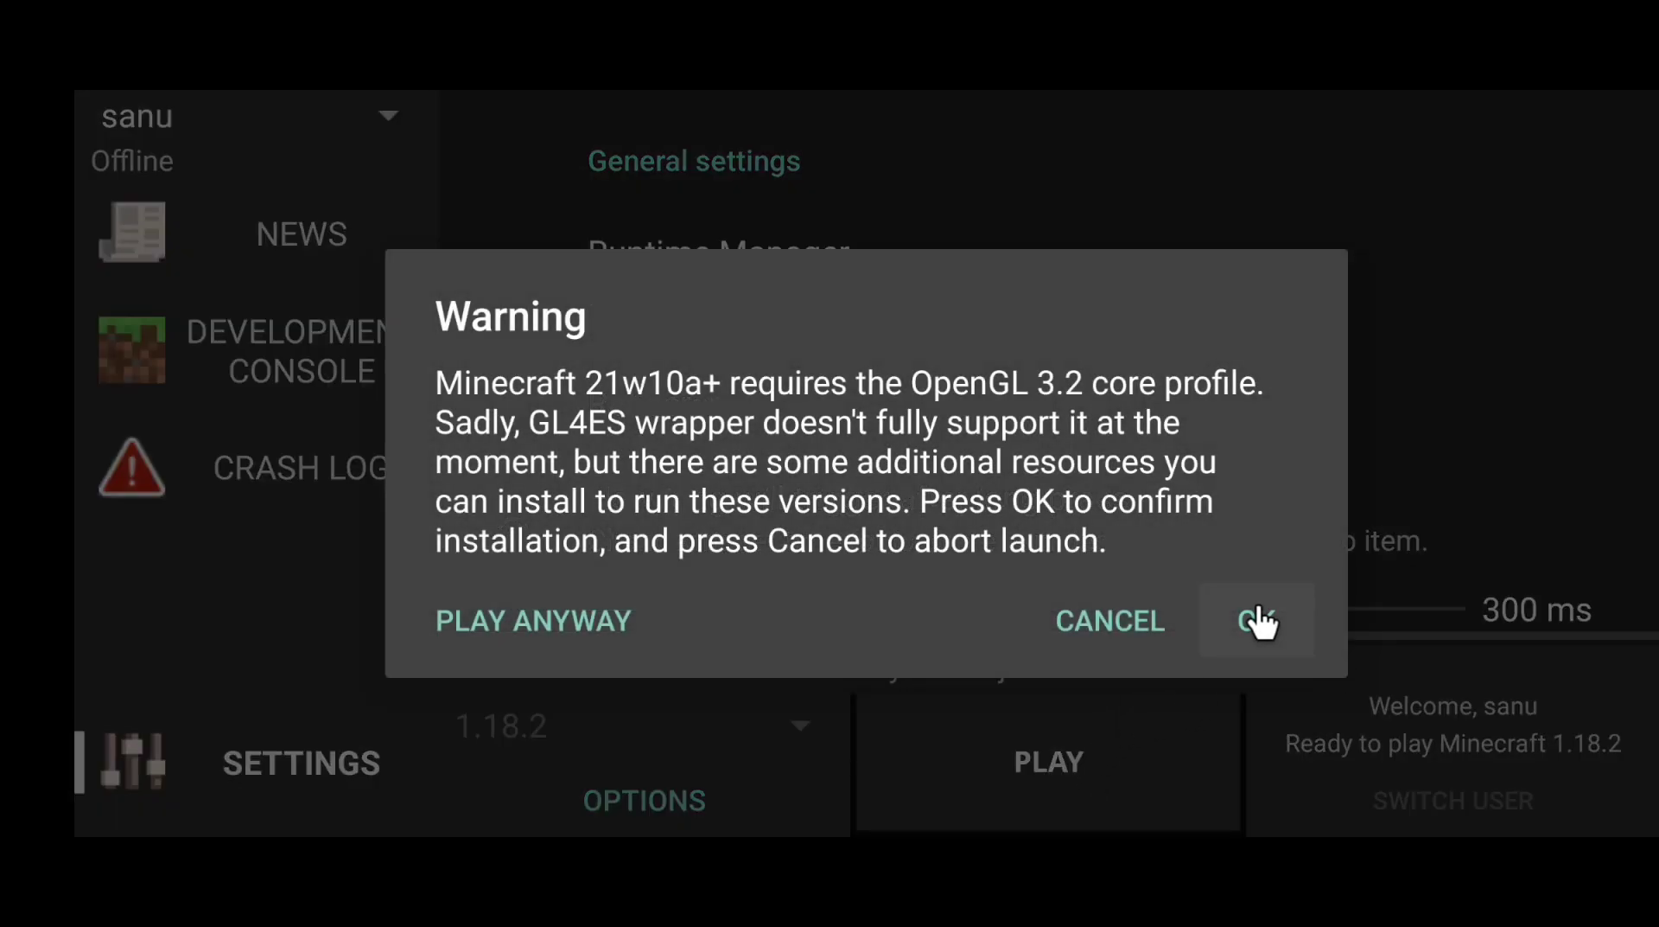